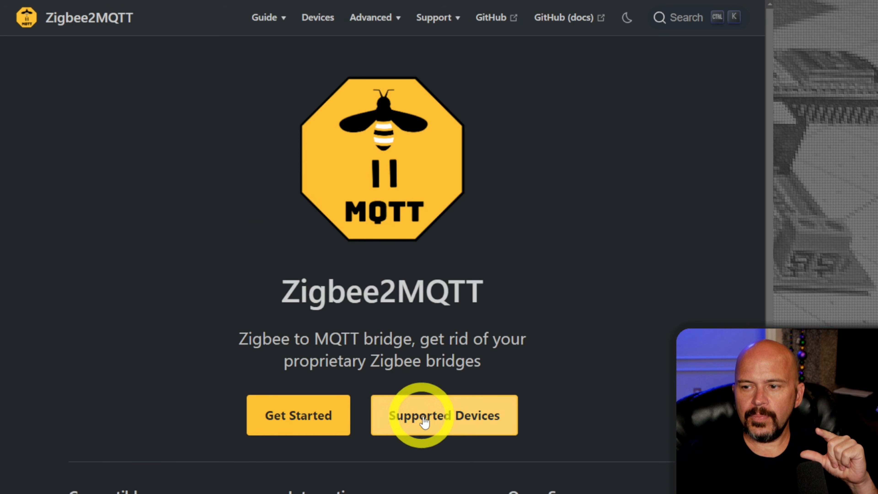
Open the supported devices list and examine the device count and the note about unlisted Zigbee devices
click(434, 429)
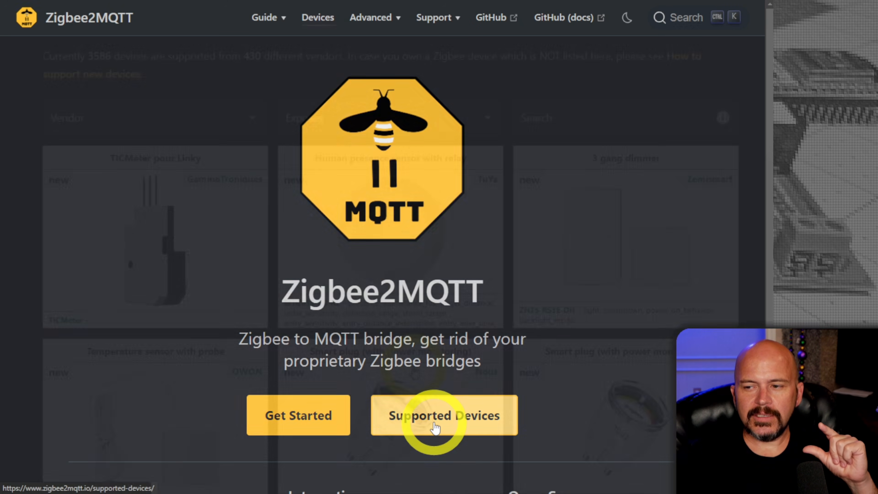
scroll(268, 252, down, 20)
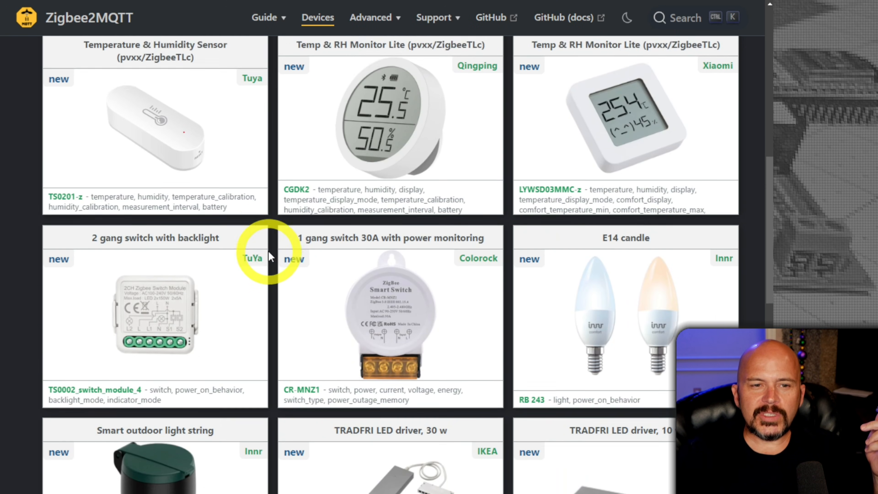
scroll(268, 250, up, 20)
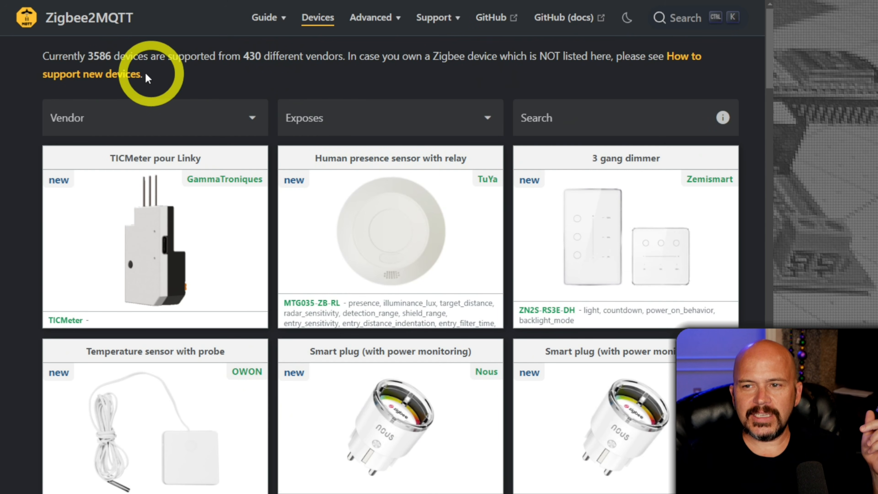
double_click(91, 55)
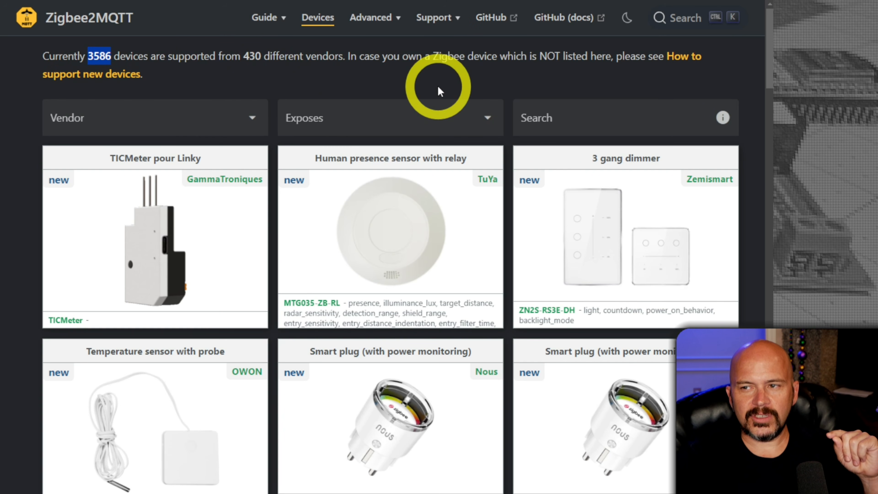
drag(382, 56, 616, 55)
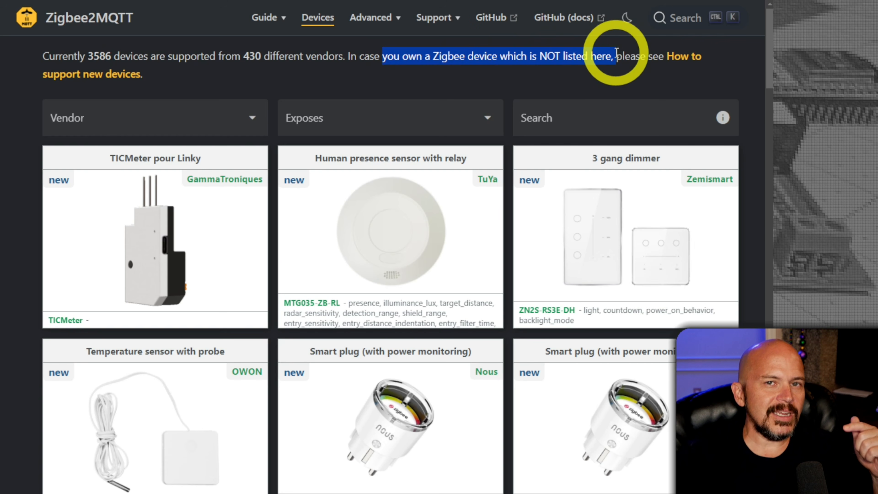
Filter the supported devices list by the vendor Third Reality
click(186, 122)
text(third)
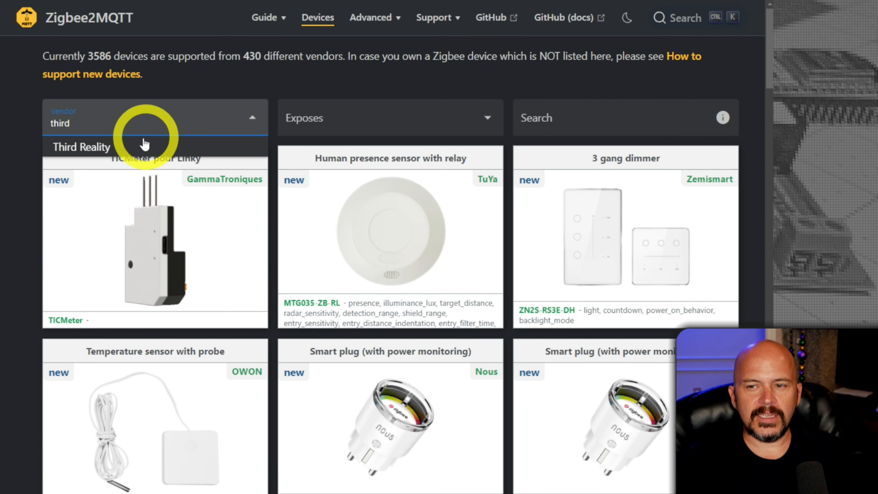
click(117, 147)
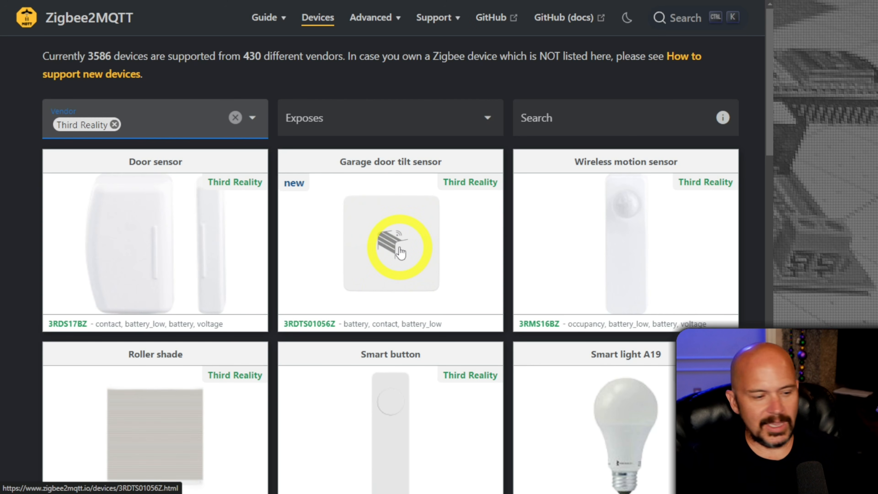
Browse the Third Reality devices and open the page of the Temperature and humidity sensor lite, model 3RTHS0224Z
scroll(400, 249, down, 10)
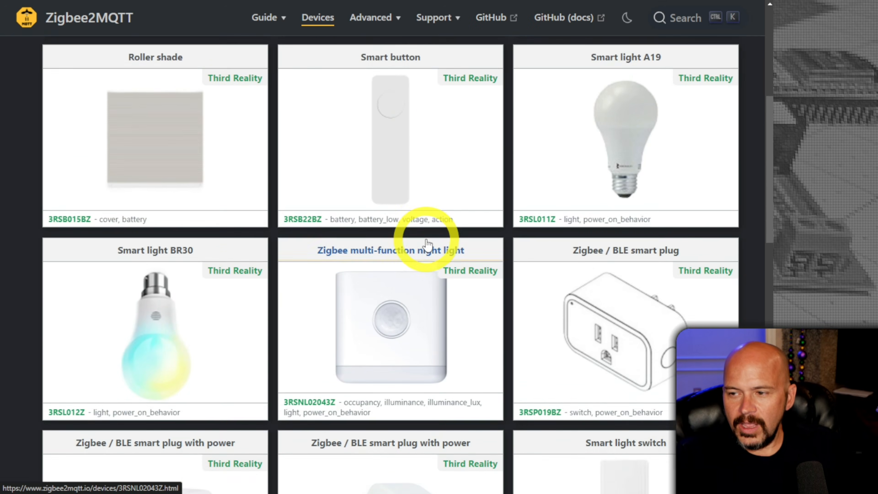
scroll(427, 244, down, 10)
scroll(588, 231, up, 2)
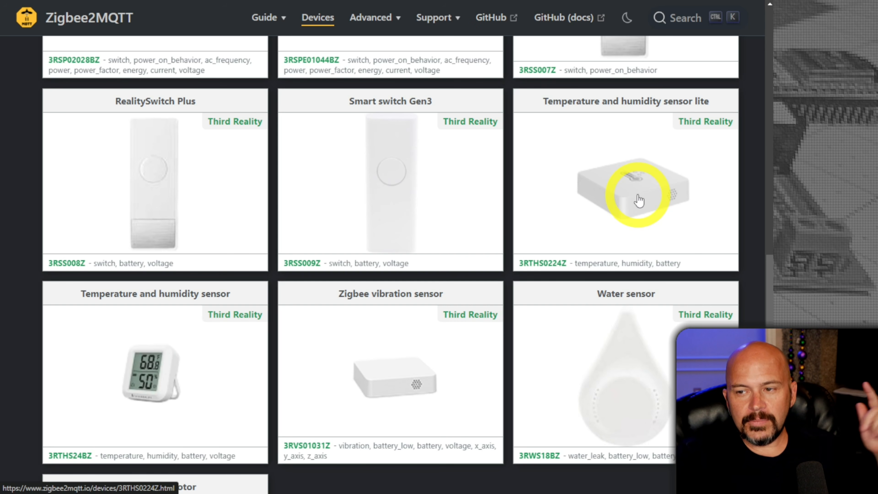
scroll(552, 214, down, 1)
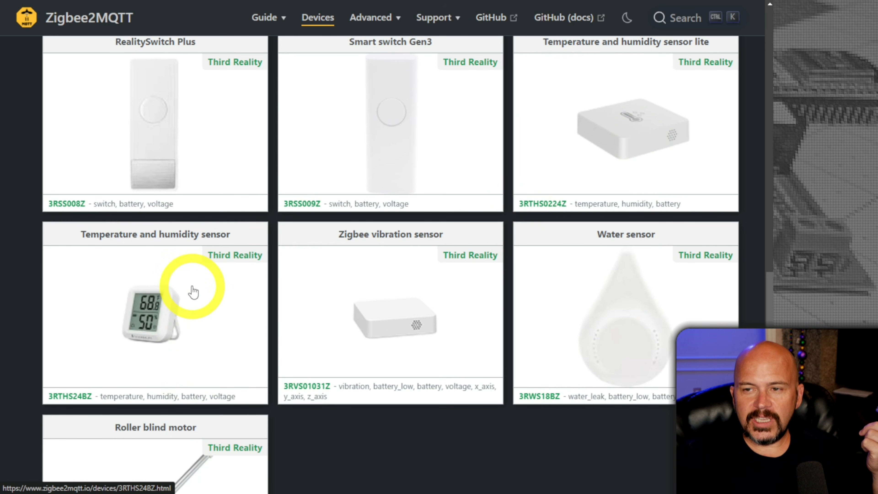
scroll(208, 284, up, 1)
click(626, 186)
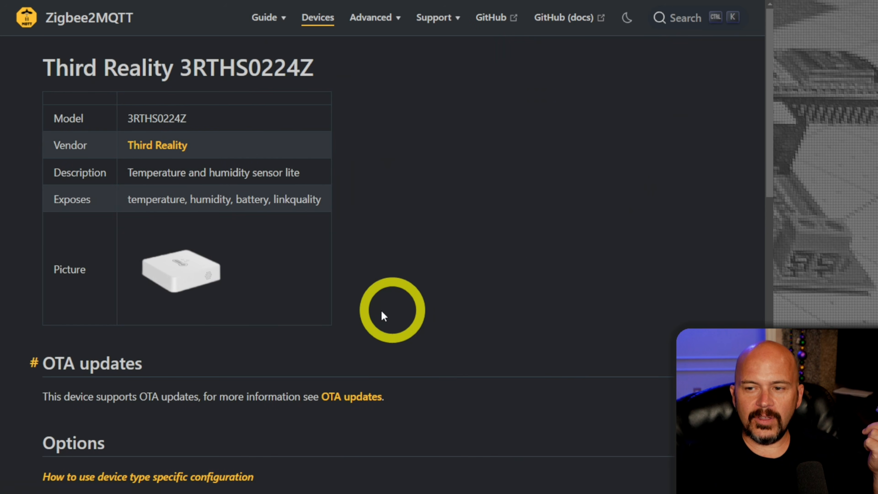
Examine the sensor's OTA update, Options and Exposes sections
scroll(372, 298, down, 5)
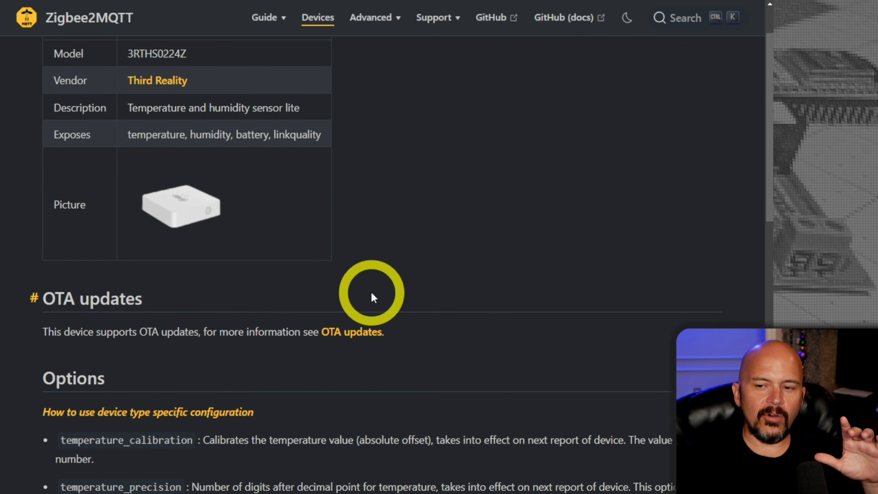
scroll(211, 335, down, 5)
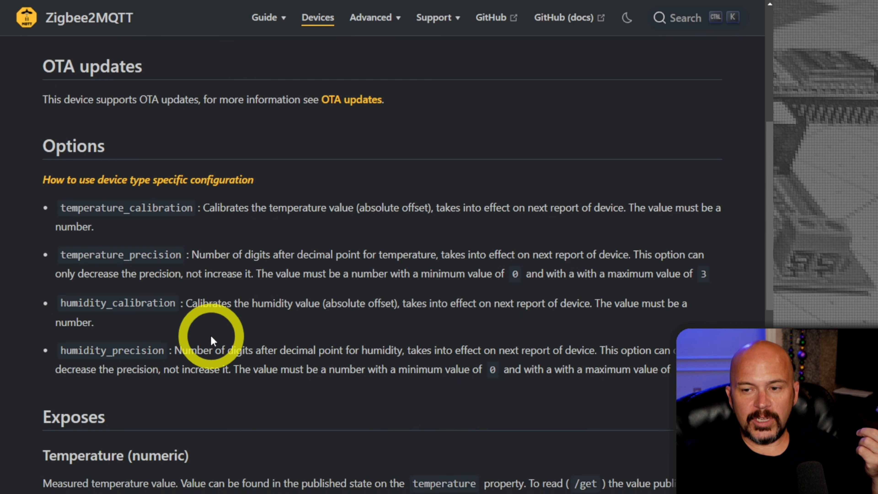
scroll(143, 249, down, 11)
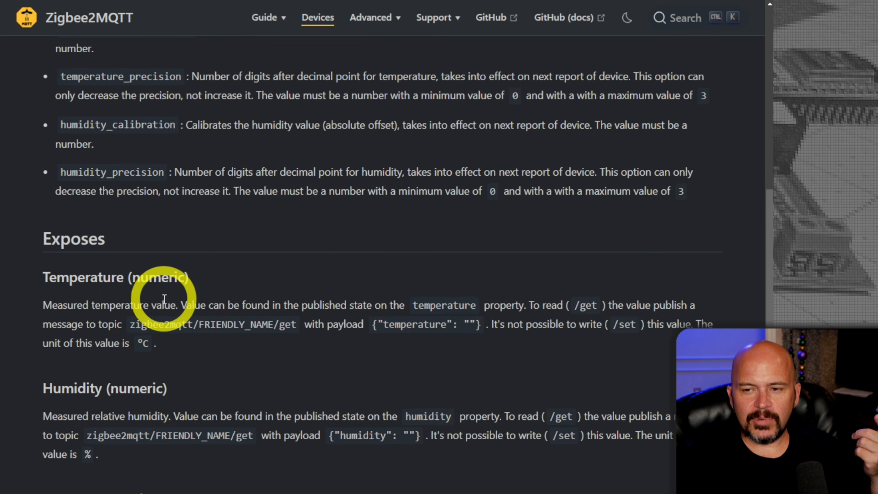
scroll(157, 292, up, 20)
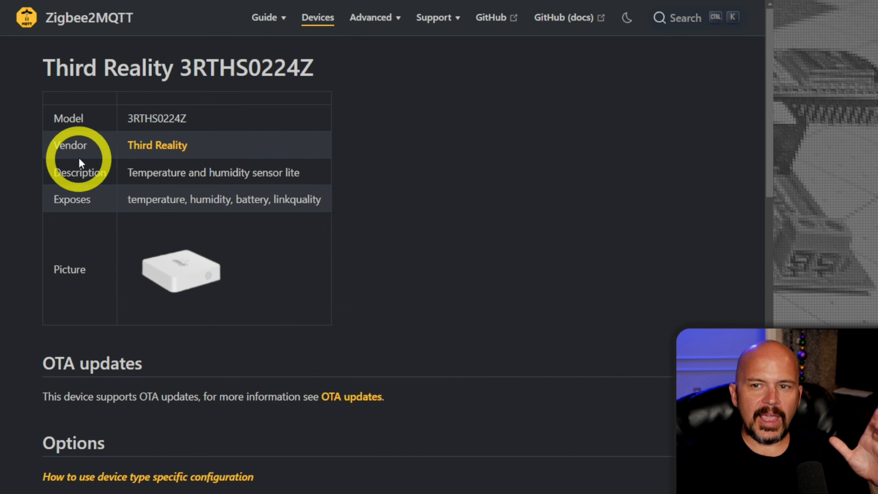
Return to the supported devices list and replace the Third Reality vendor filter with Philips
click(157, 145)
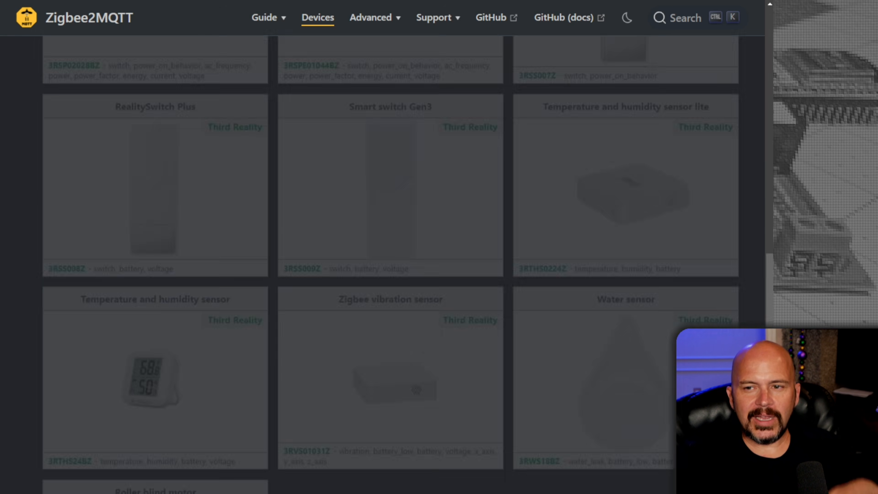
scroll(299, 168, up, 5)
scroll(298, 164, up, 14)
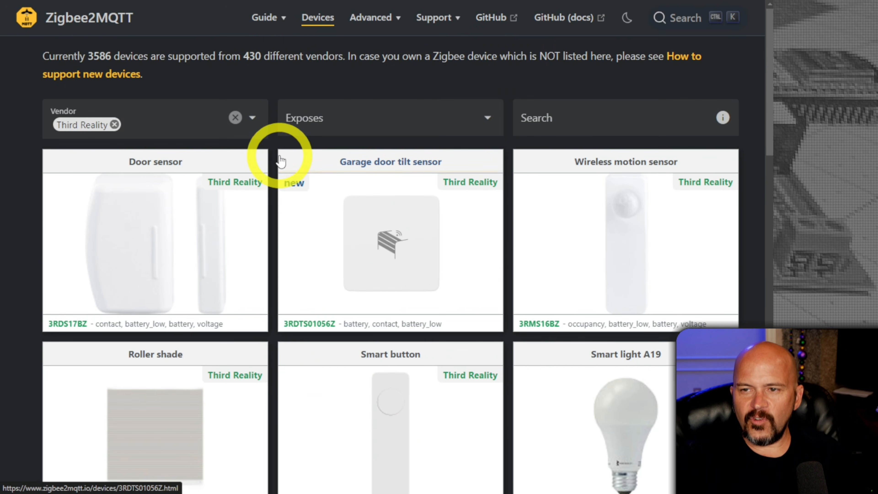
click(114, 124)
text(phi)
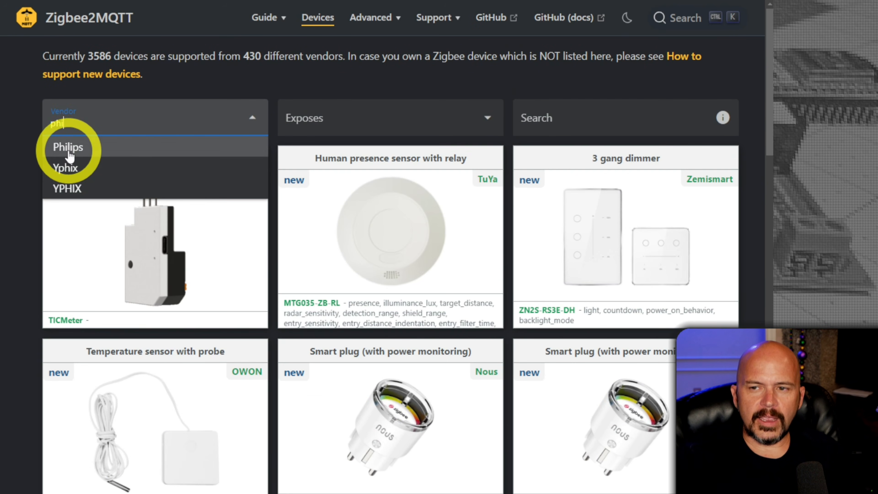
click(68, 147)
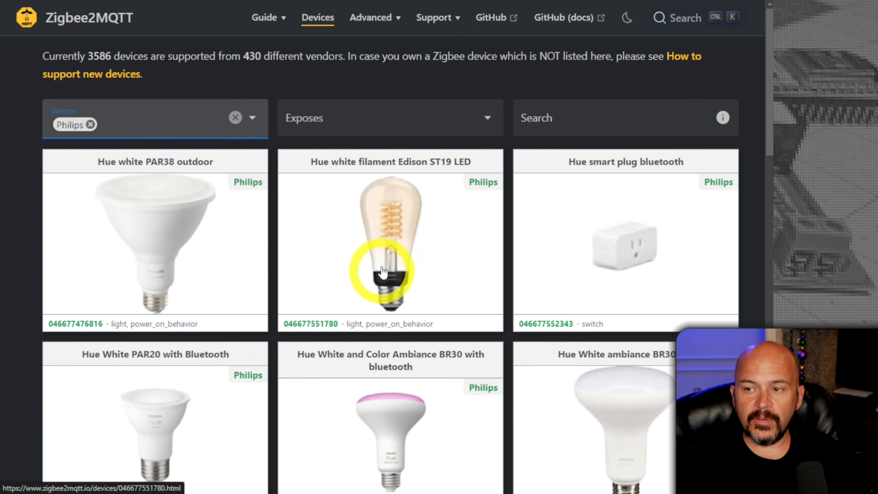
Open the Hue White and Color Ambiance BR30 with bluetooth page and read its pairing and factory reset instructions
click(402, 411)
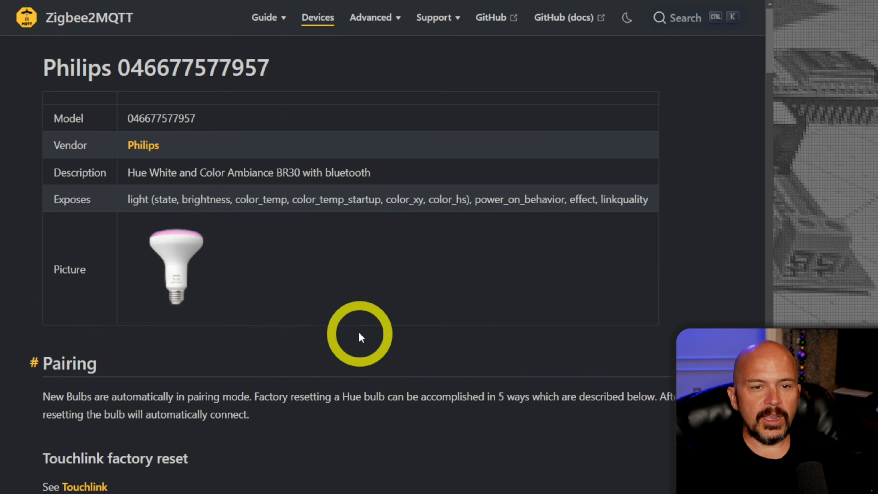
scroll(359, 330, down, 5)
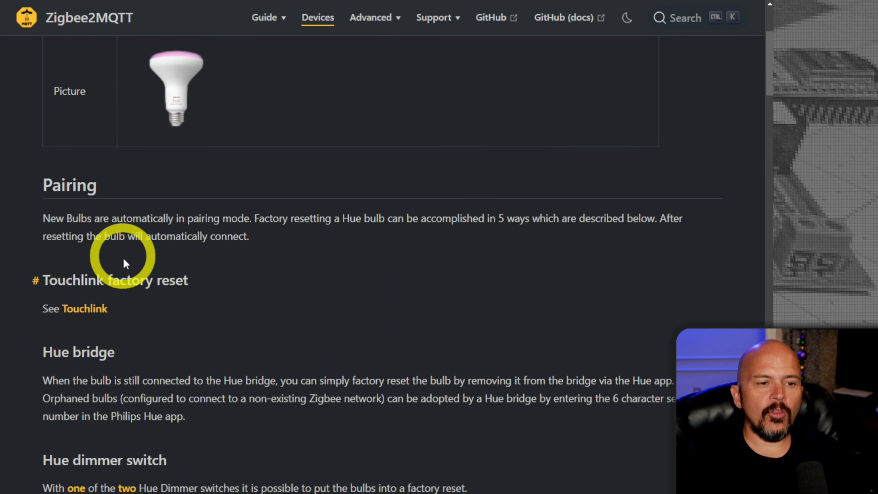
scroll(209, 314, down, 5)
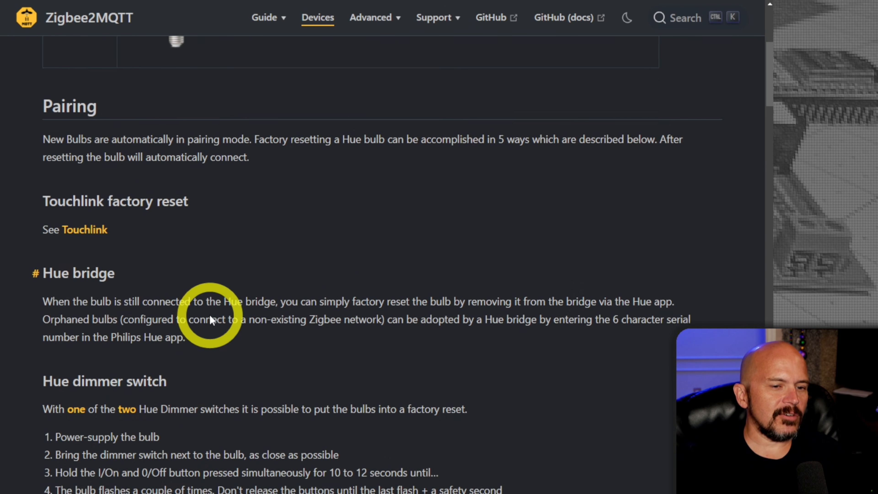
scroll(181, 280, down, 10)
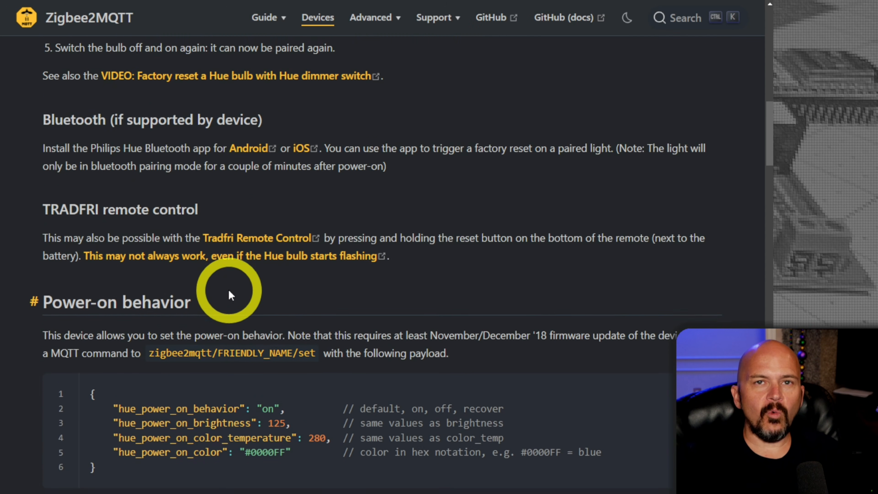
Examine the Hue bulb's power-on behavior, exposed light features, and transition and moving/stepping documentation
scroll(228, 289, down, 3)
scroll(221, 247, down, 19)
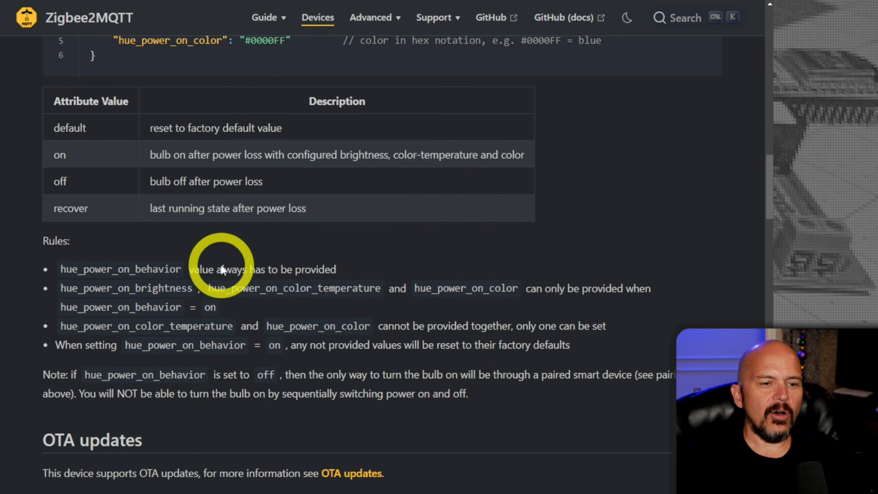
scroll(221, 268, down, 19)
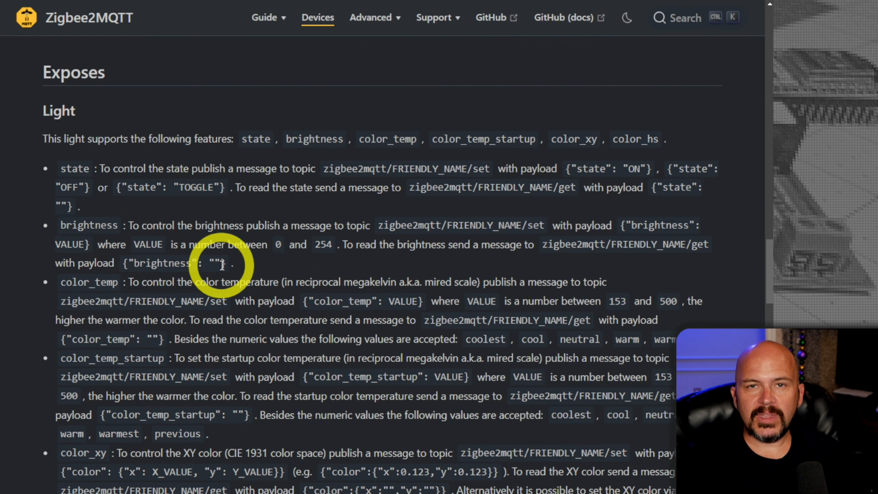
scroll(221, 265, down, 20)
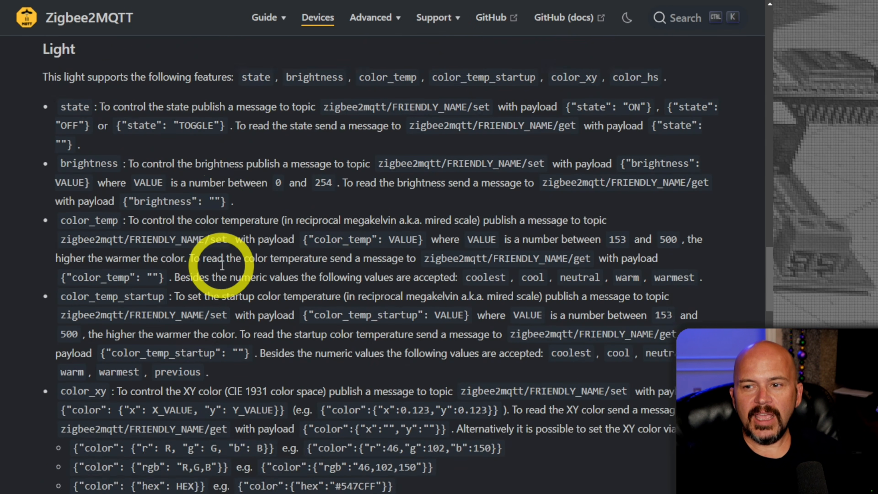
scroll(222, 265, down, 5)
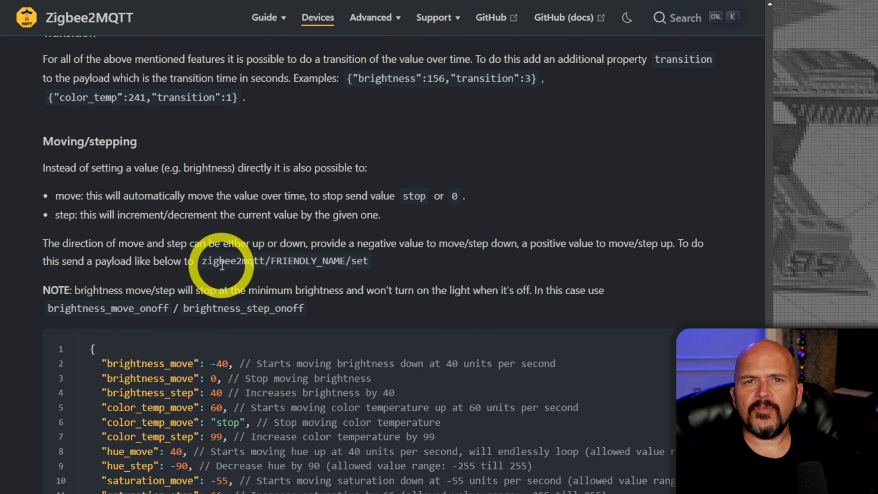
scroll(222, 265, up, 20)
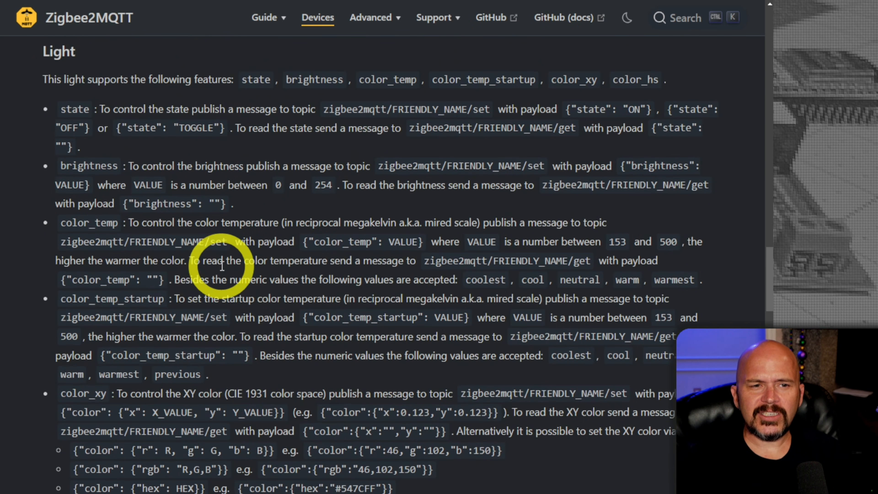
scroll(222, 265, up, 20)
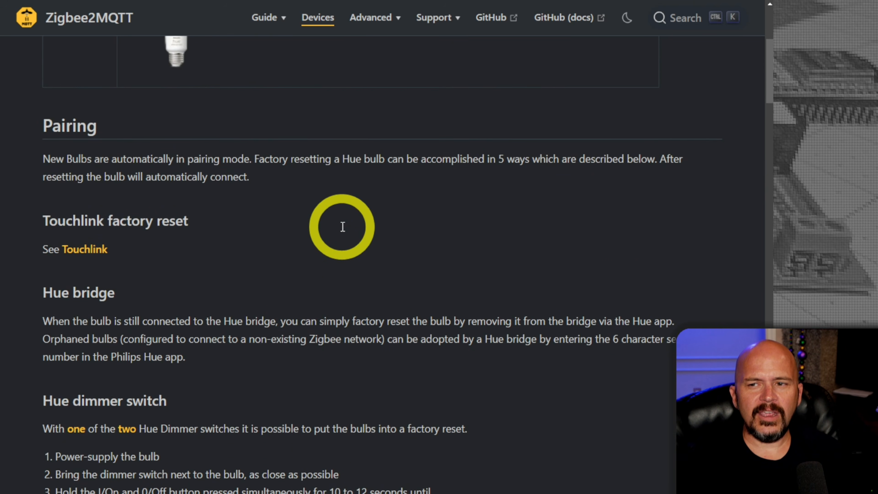
scroll(342, 226, up, 7)
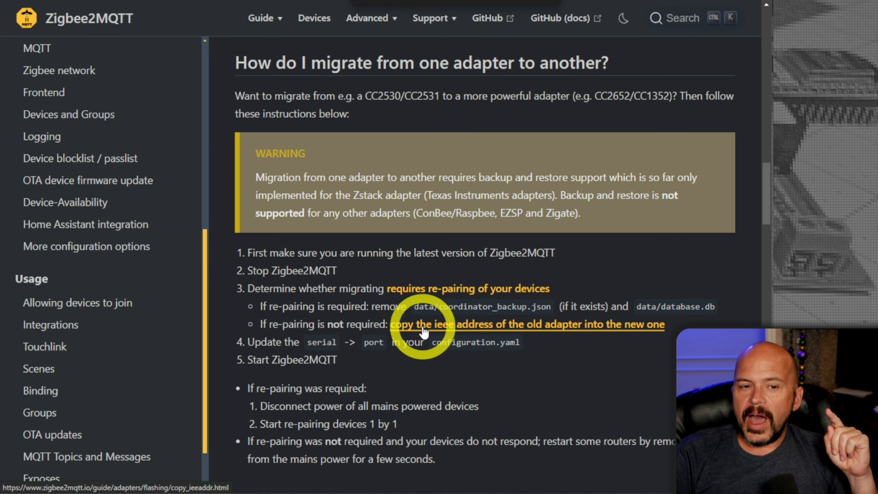
From the adapter migration instructions, open the guide to copying the old adapter's ieee address and review the tools it describes
click(437, 327)
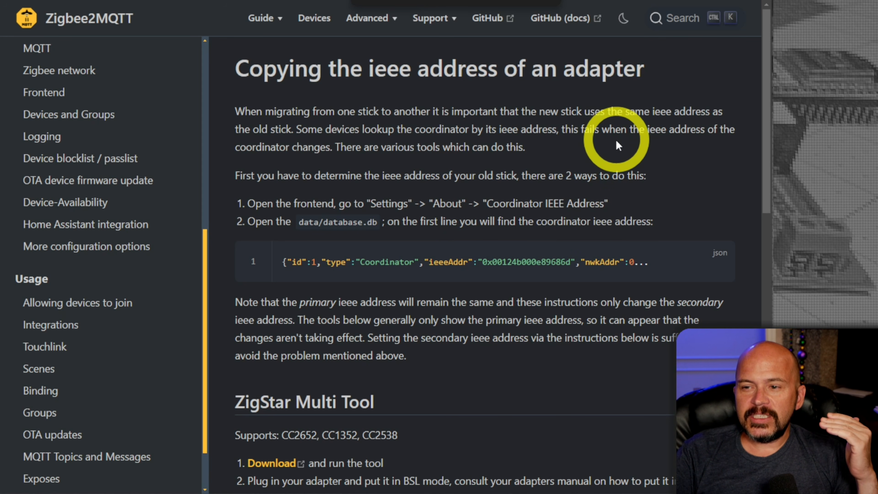
scroll(443, 232, down, 5)
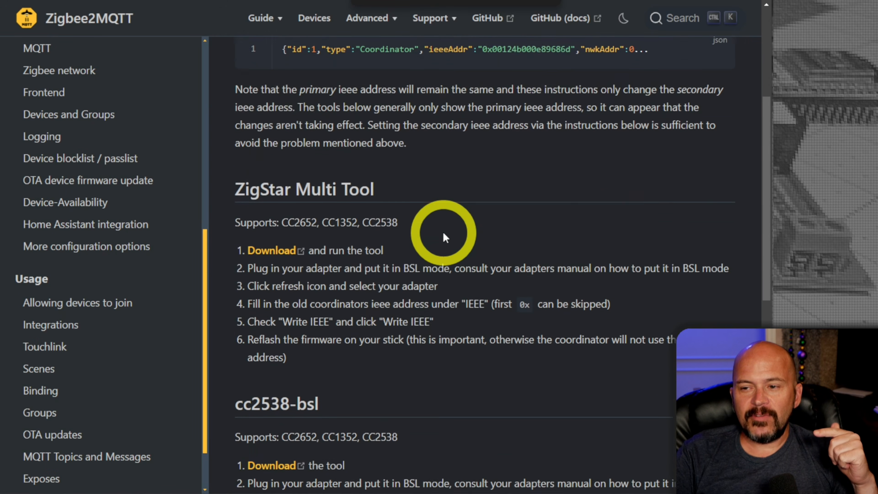
scroll(411, 207, up, 1)
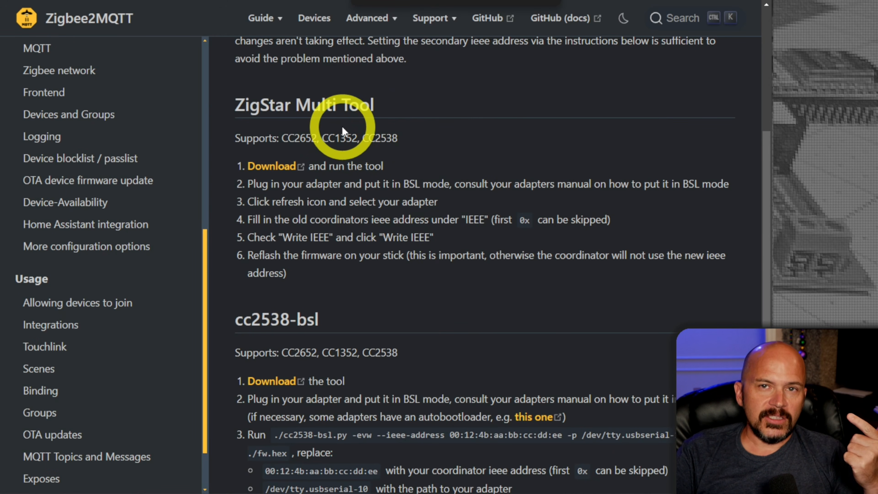
scroll(393, 198, down, 3)
scroll(393, 198, down, 2)
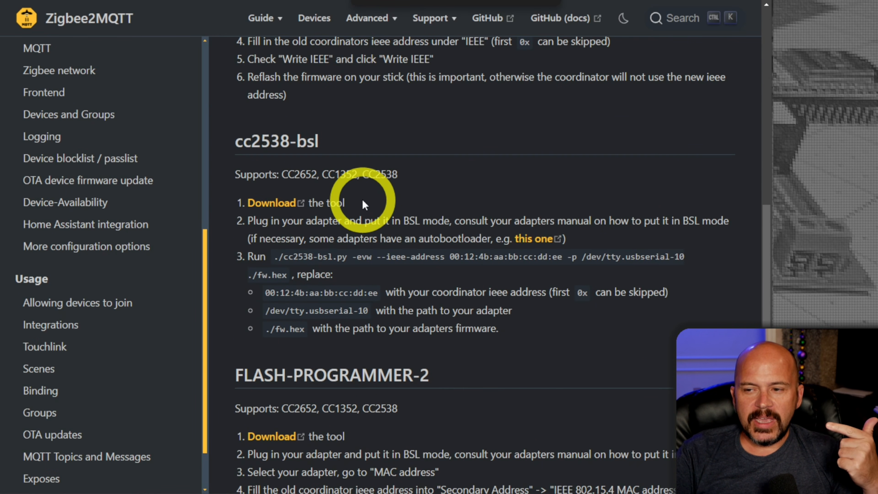
scroll(365, 208, down, 4)
scroll(381, 246, up, 8)
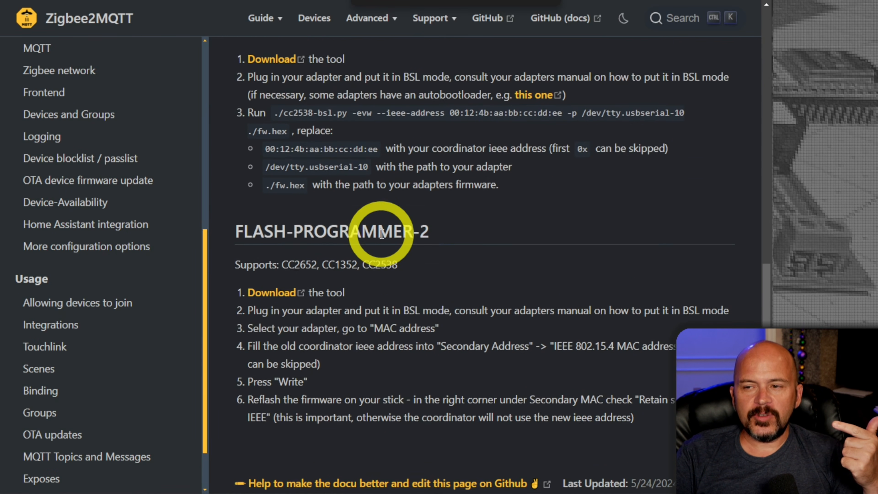
scroll(382, 233, down, 2)
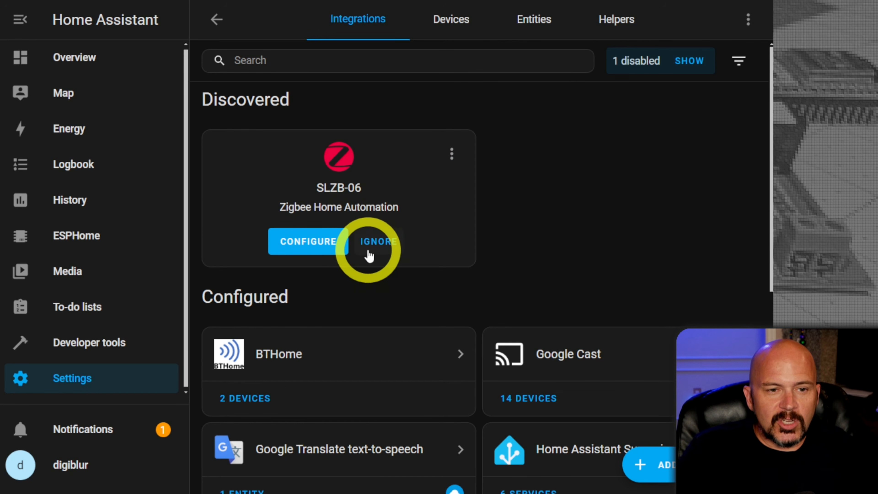
In Home Assistant, open the setup prompt of the discovered SLZB-06, highlight its socket IP address, and dismiss the prompt without submitting
click(313, 242)
drag(410, 244, 480, 245)
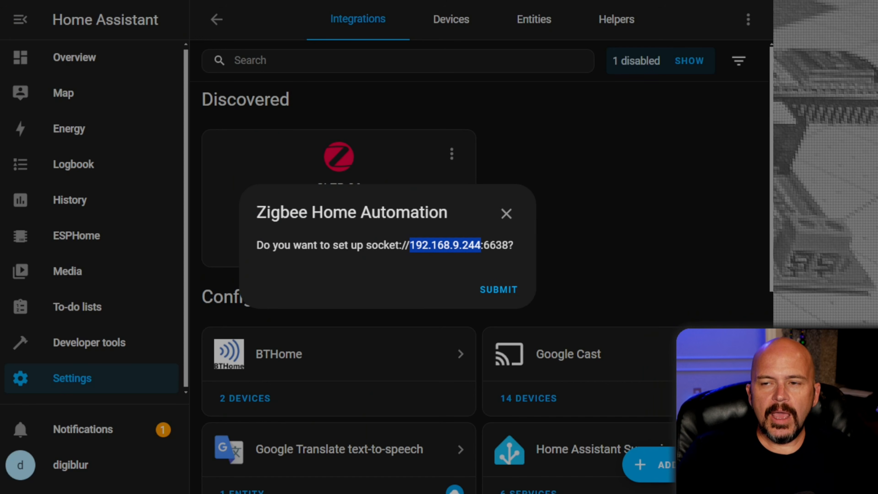
click(506, 212)
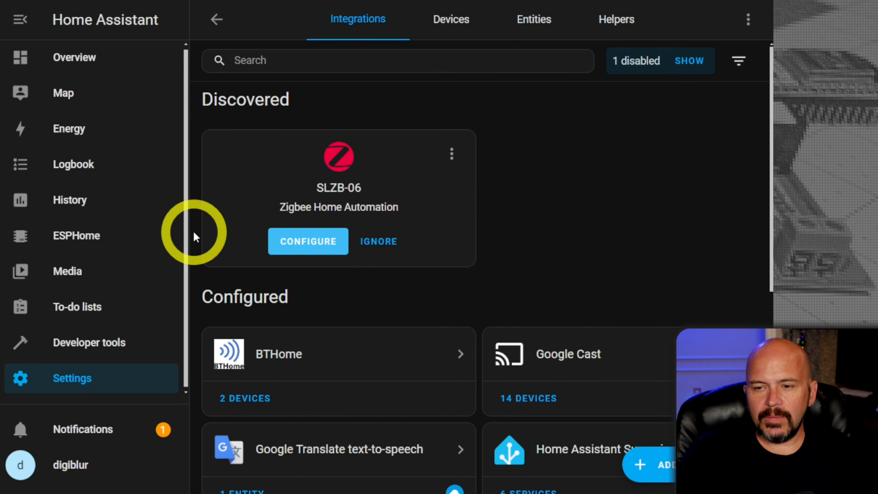
Go to Home Assistant's installed add-ons and open the Add-on Store
click(85, 380)
click(383, 298)
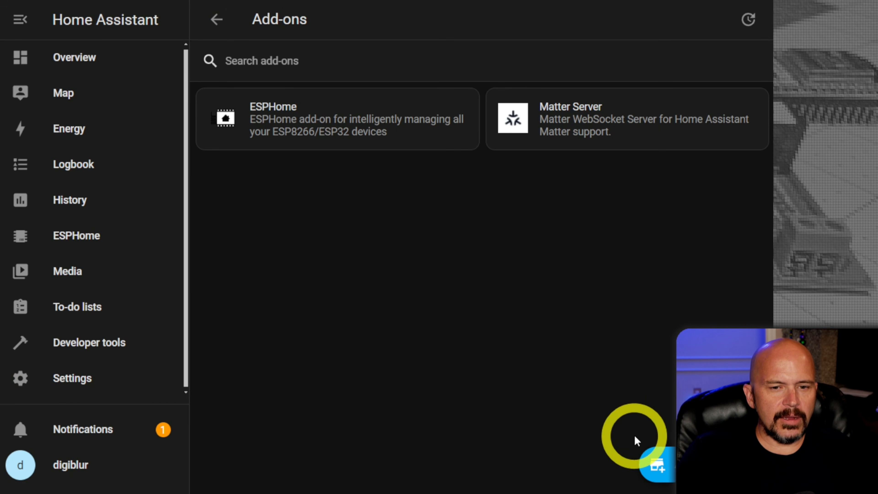
click(656, 464)
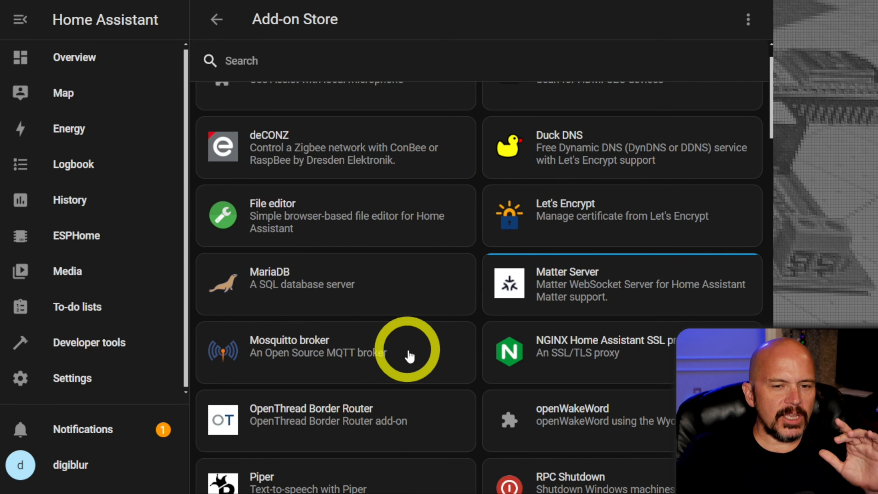
Look through the store's official and community add-ons for MQTT brokers such as Mosquitto broker and EMQX
scroll(404, 353, down, 2)
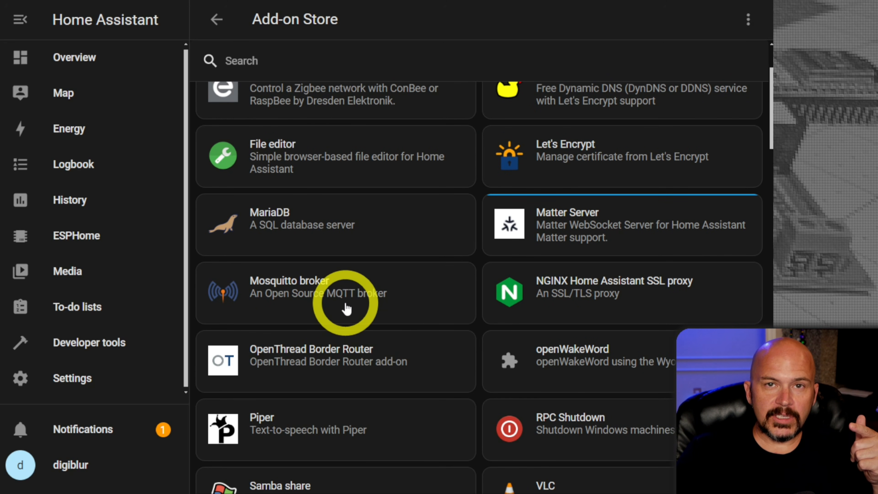
scroll(346, 307, down, 7)
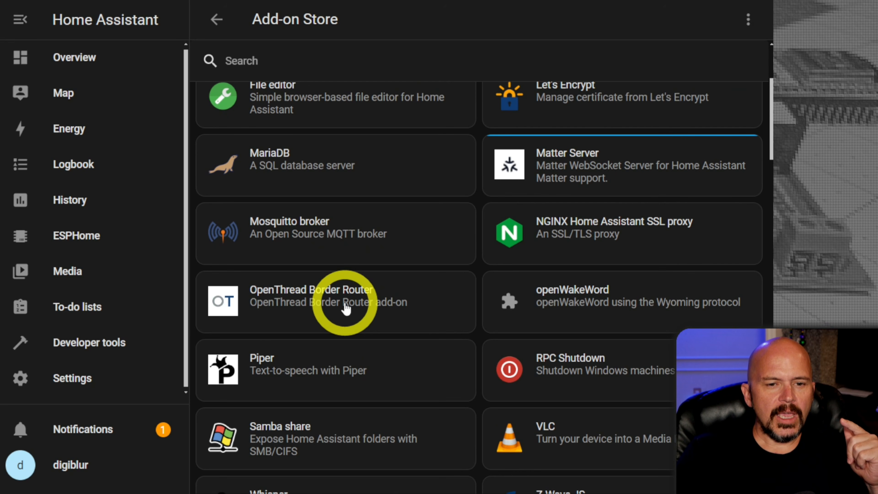
scroll(345, 308, down, 12)
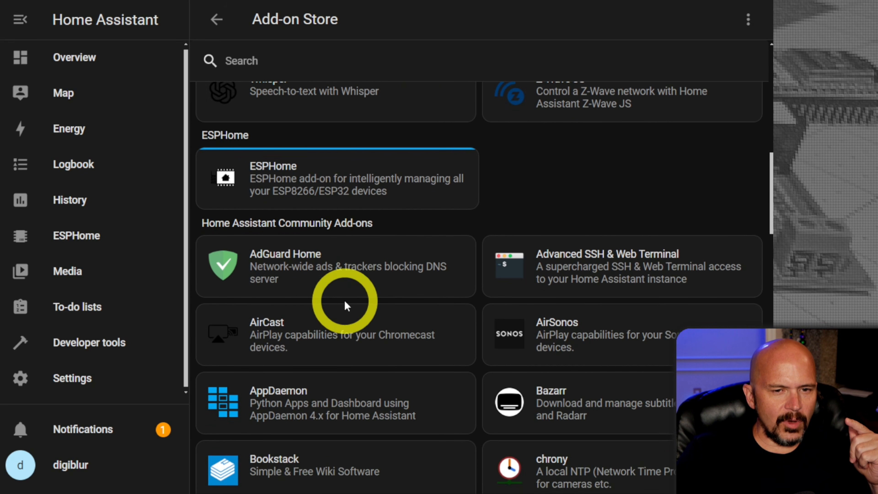
scroll(345, 304, down, 9)
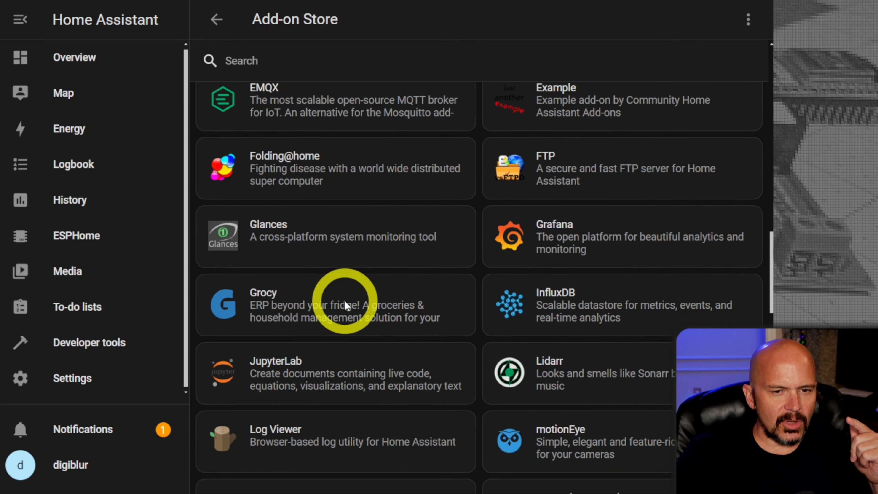
scroll(276, 321, up, 8)
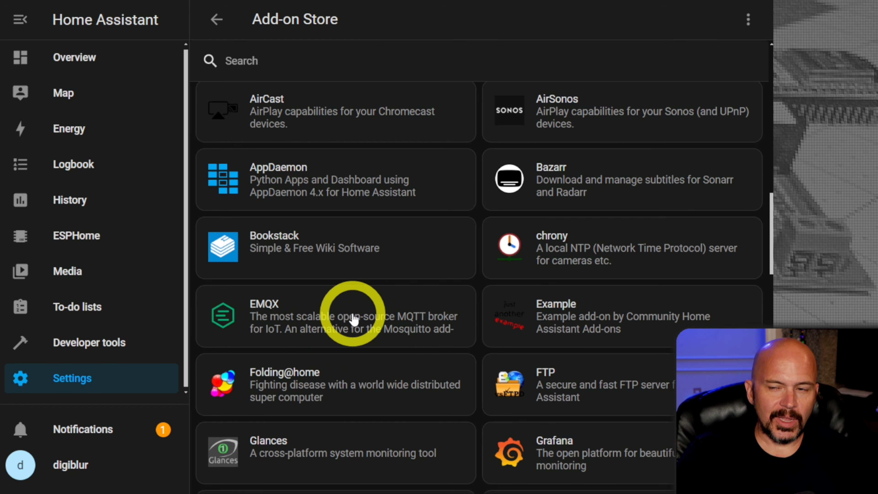
scroll(353, 319, up, 10)
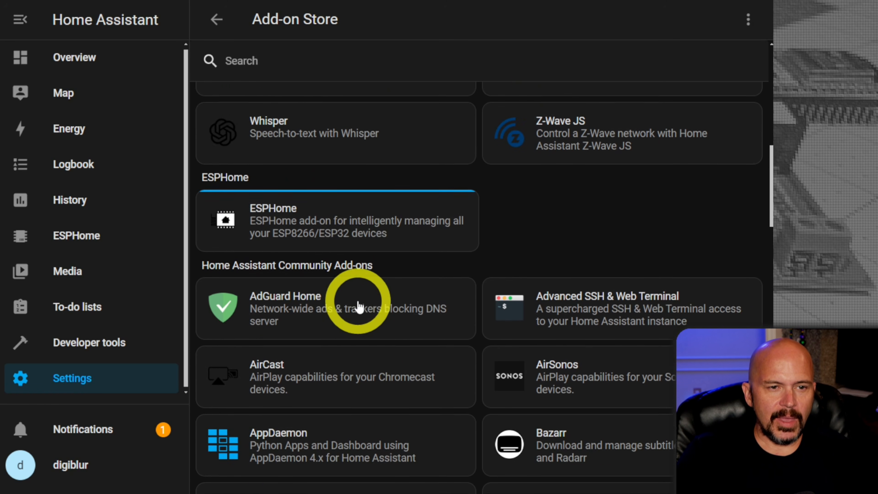
scroll(400, 358, up, 10)
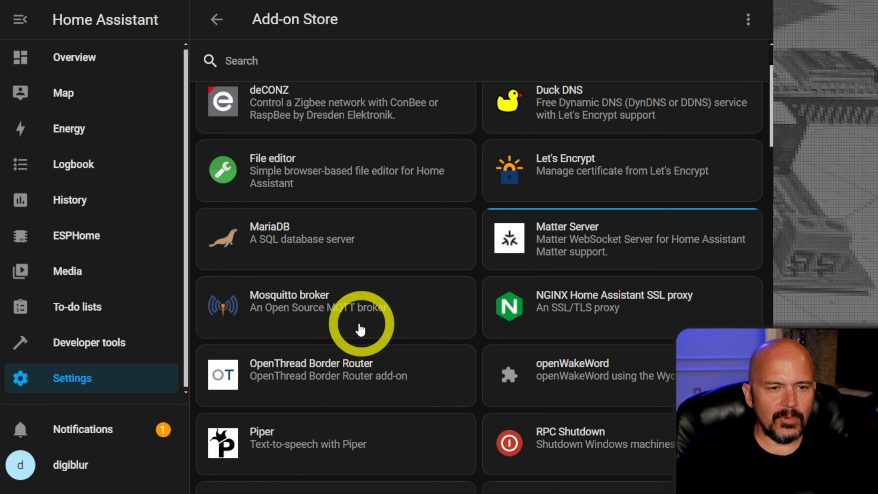
Install the Mosquitto broker add-on and enable its Watchdog option
click(314, 319)
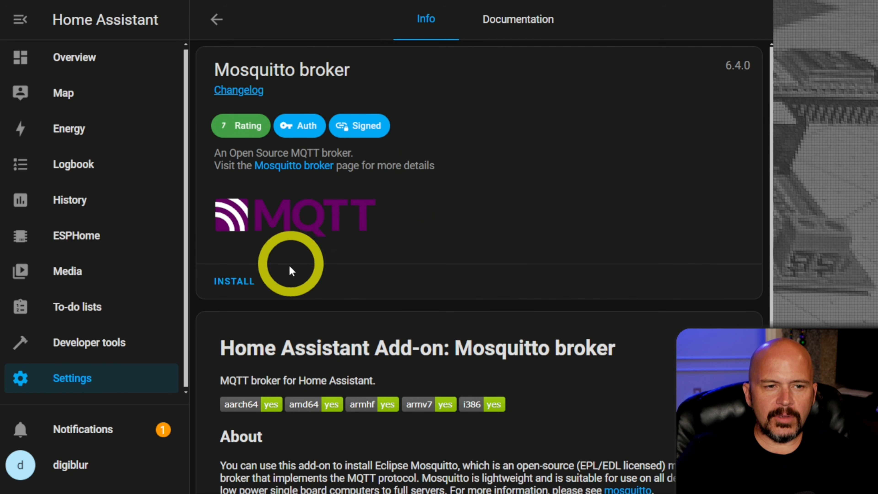
click(238, 281)
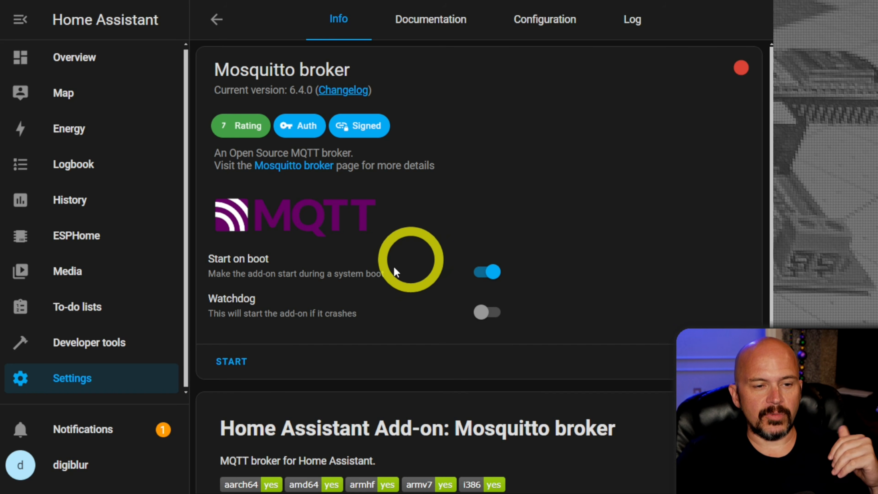
click(487, 311)
Examine the Mosquitto broker's configuration, from the logins and certificate options down to the exposed network ports
click(520, 35)
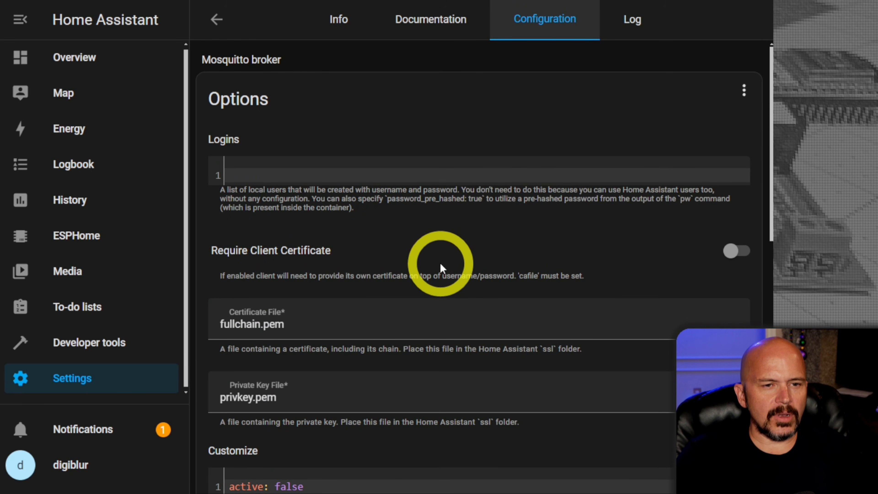
key(ctrl+plus)
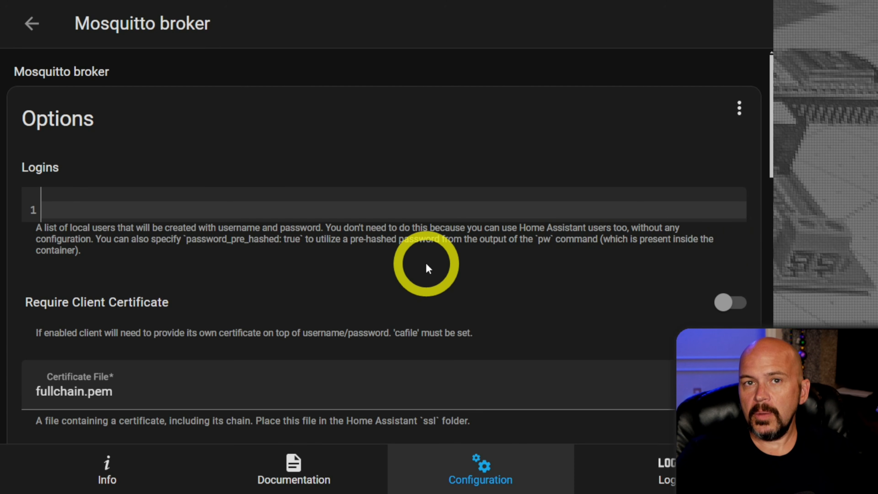
key(ctrl+minus)
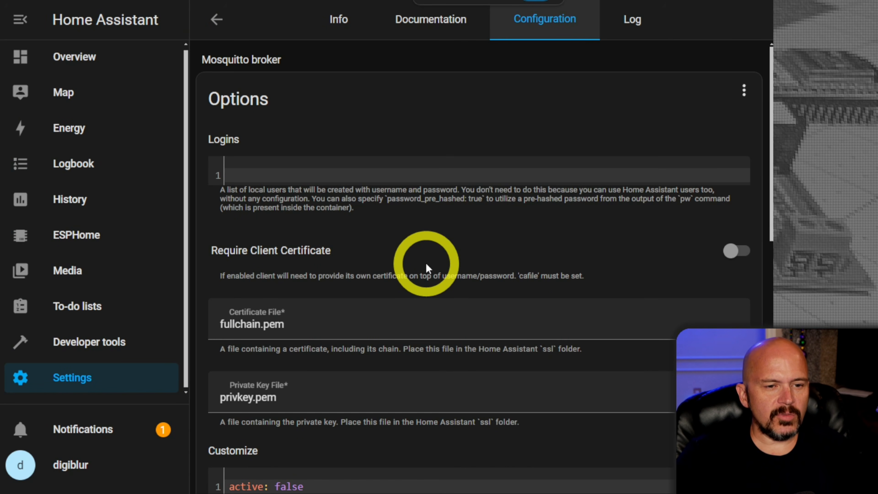
scroll(426, 263, down, 1)
scroll(426, 263, down, 2)
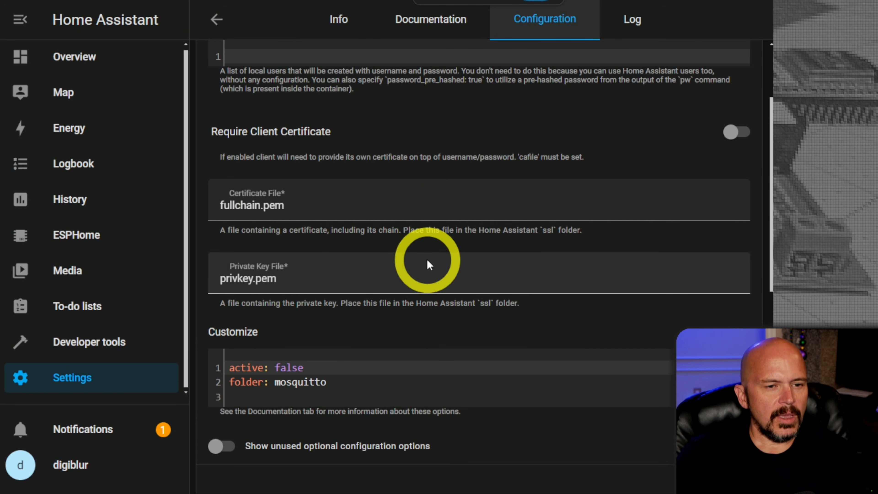
scroll(428, 264, down, 6)
scroll(428, 264, down, 5)
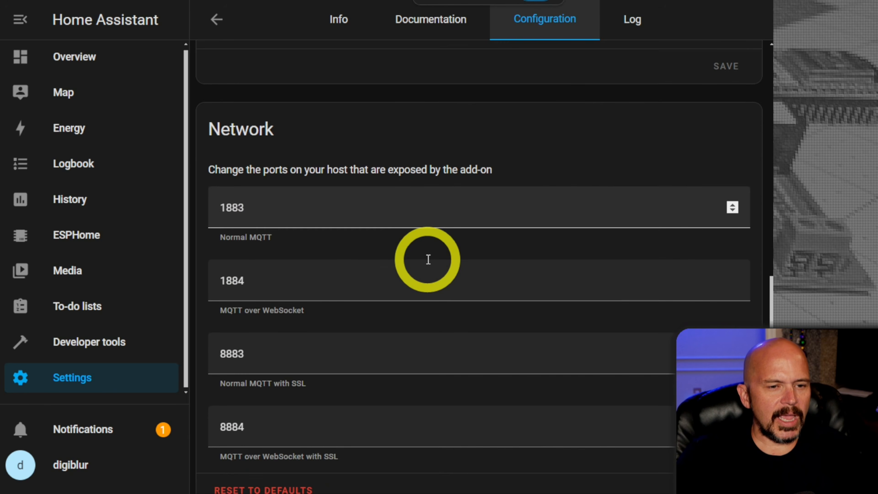
scroll(427, 259, up, 12)
scroll(427, 258, up, 3)
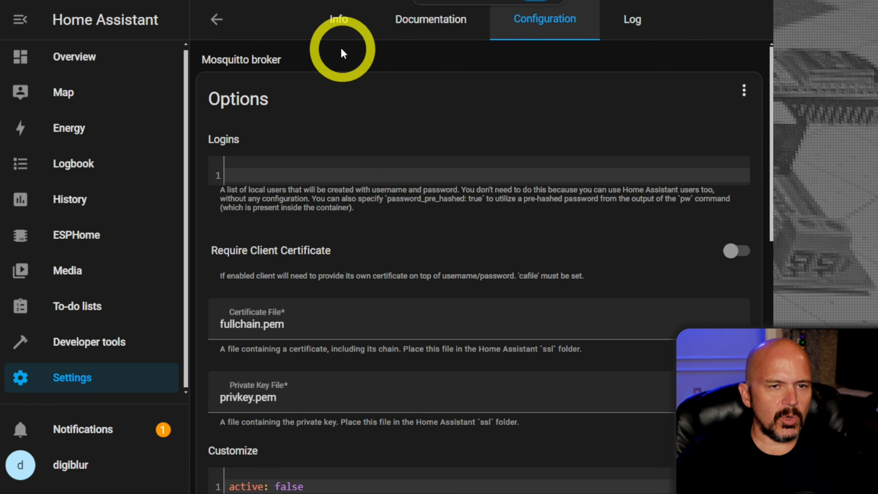
Start the Mosquitto broker add-on and search the Add-on Store for "zigbee"
click(338, 20)
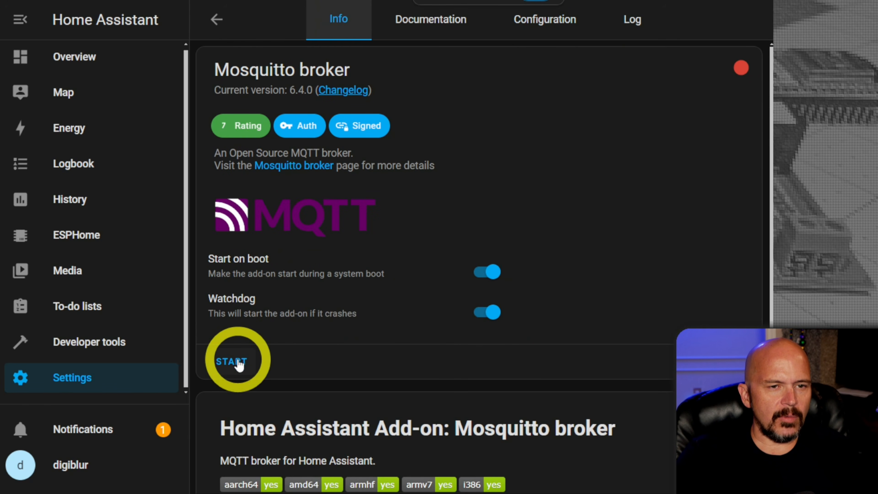
click(241, 353)
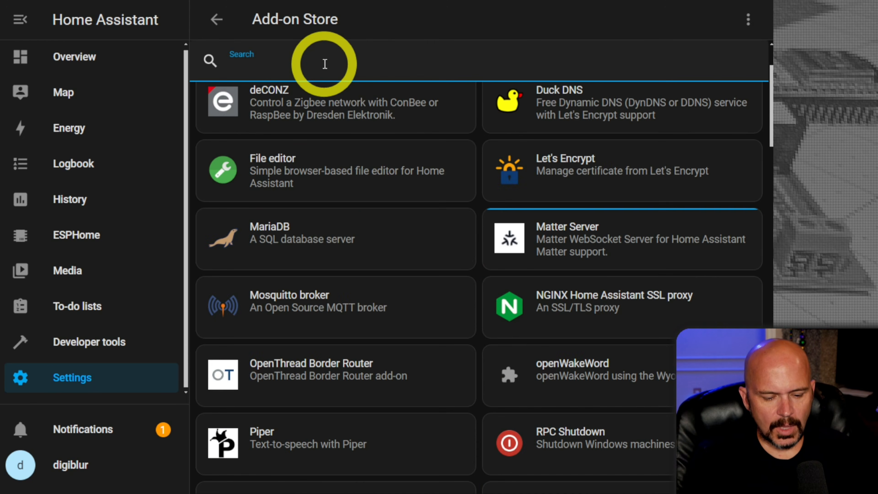
text(zig)
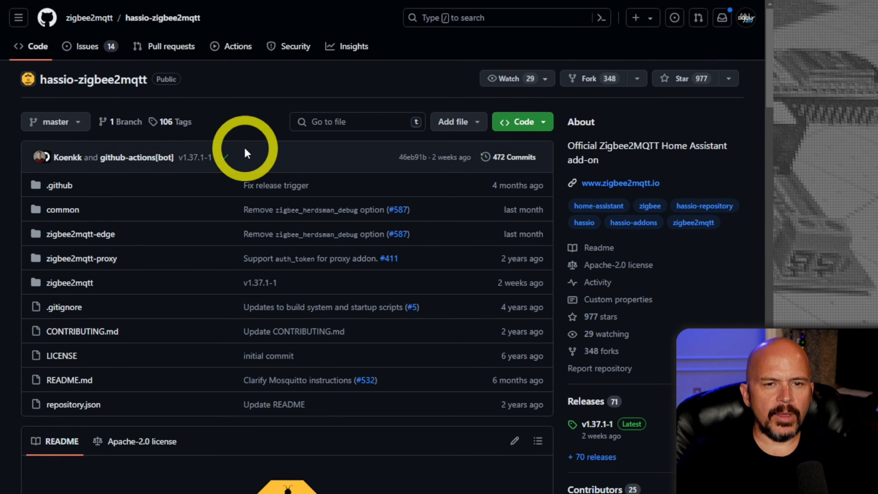
Switch to the hassio-zigbee2mqtt GitHub repository and read the add-on installation instructions in its README
key(ctrl+plus)
scroll(262, 149, down, 8)
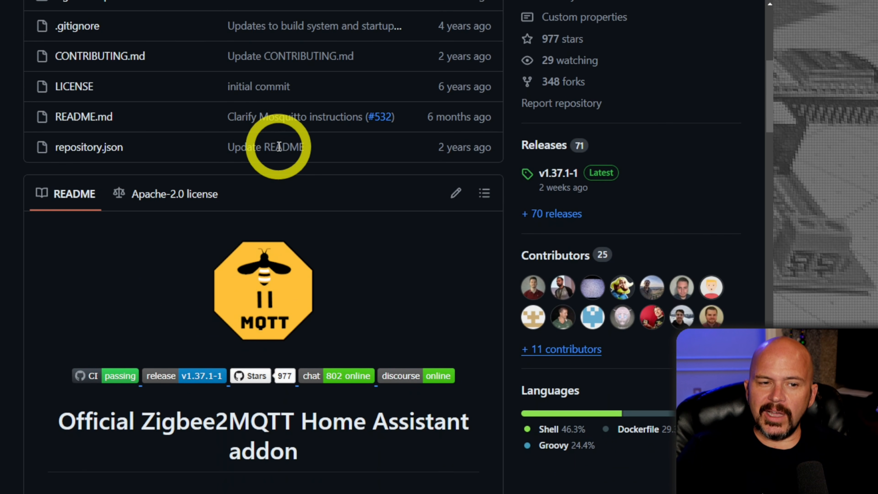
scroll(279, 146, down, 5)
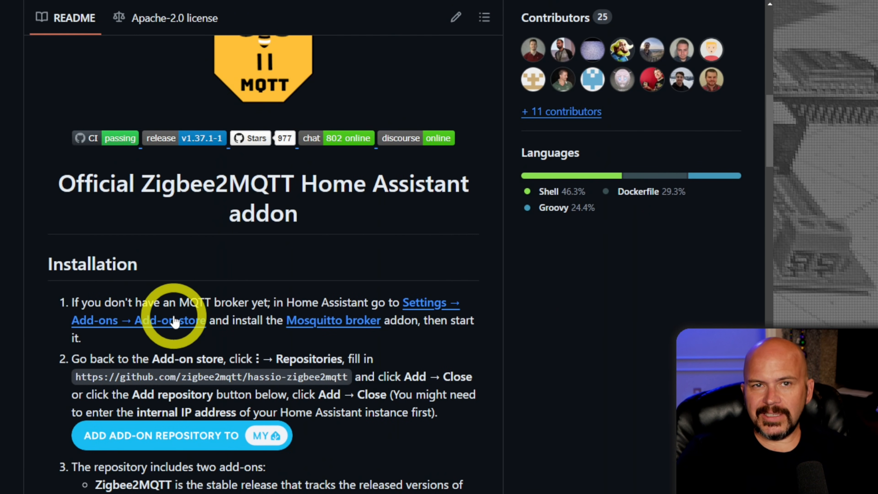
scroll(174, 322, down, 2)
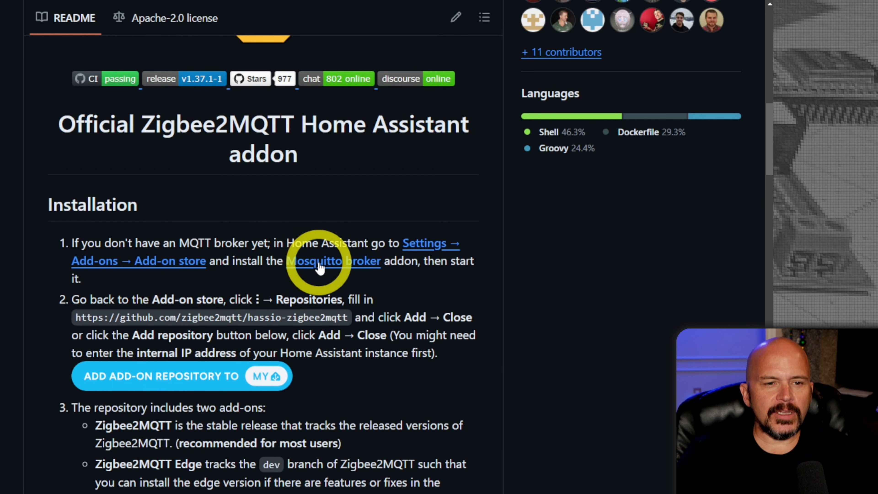
scroll(363, 304, down, 2)
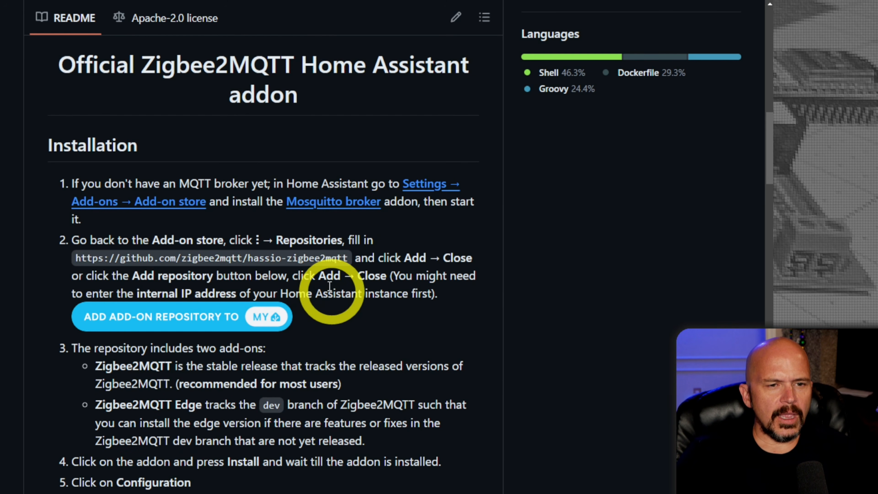
drag(74, 258, 348, 259)
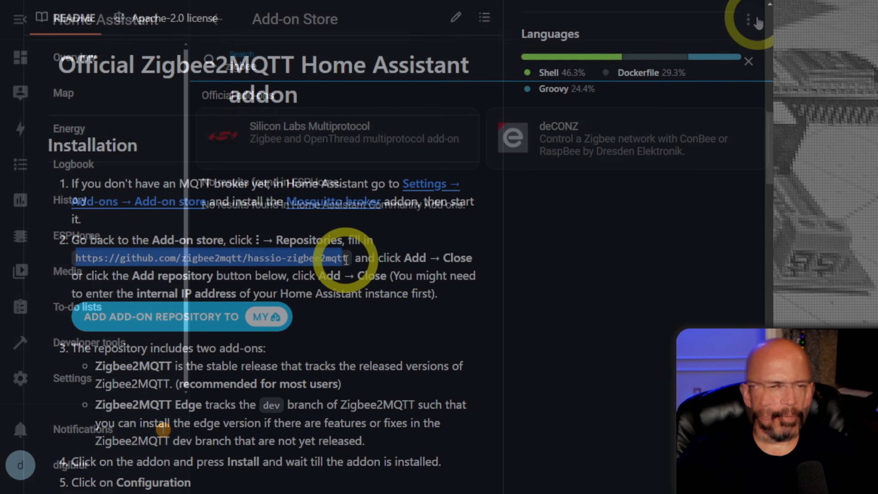
click(747, 20)
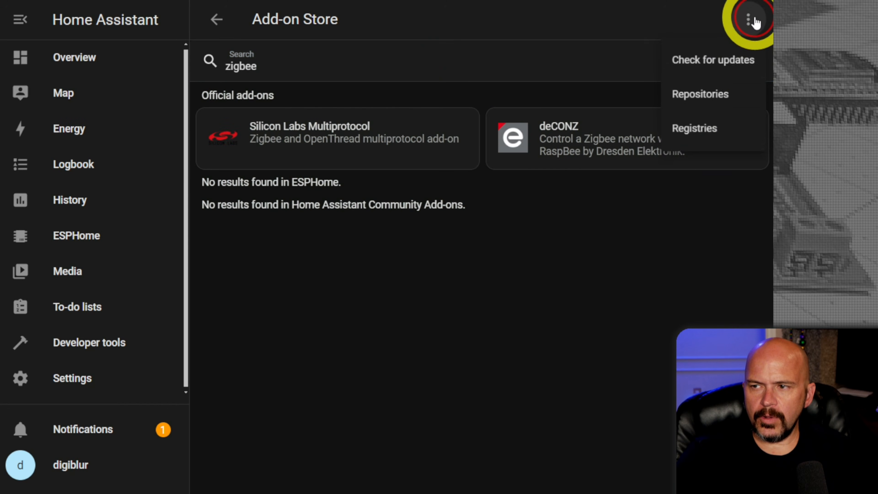
click(703, 97)
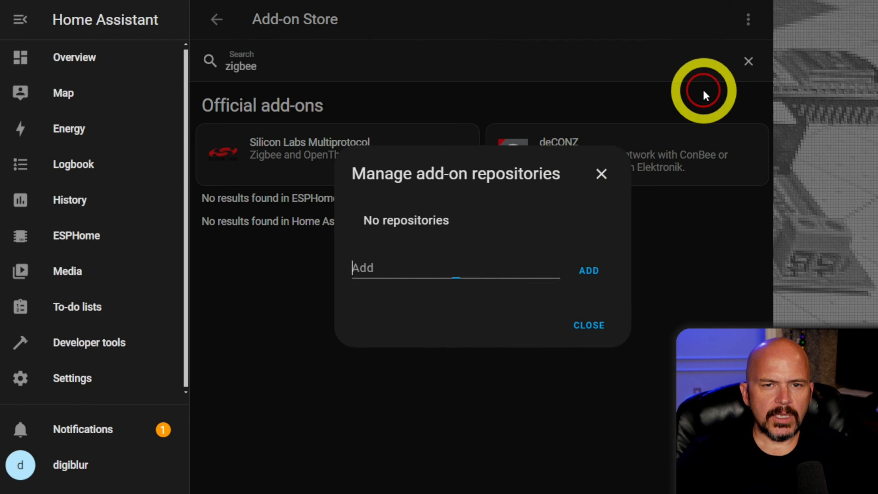
key(ctrl+v)
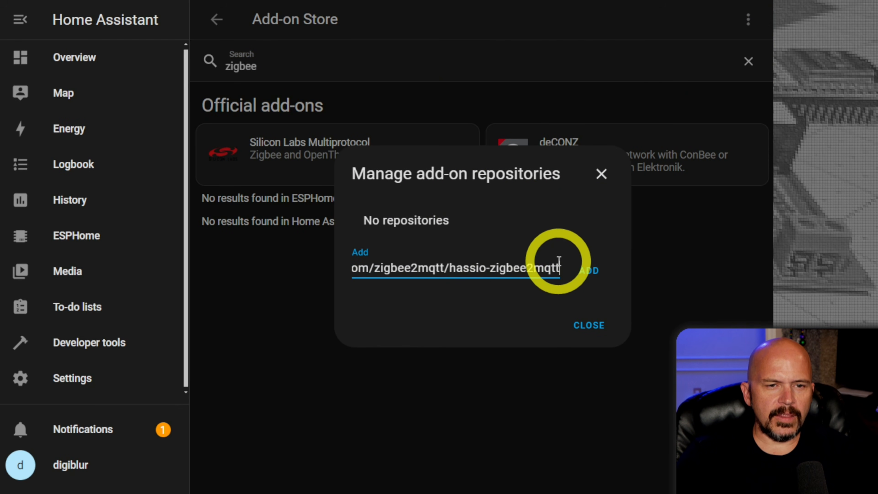
click(595, 280)
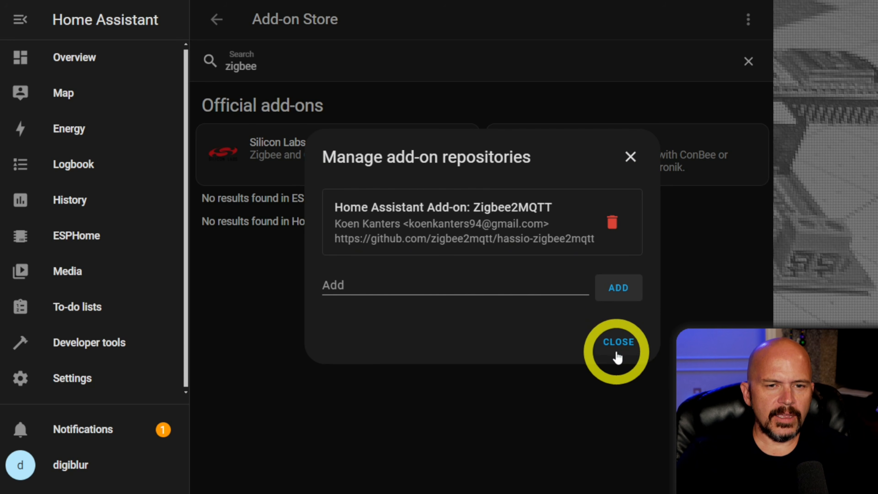
click(621, 342)
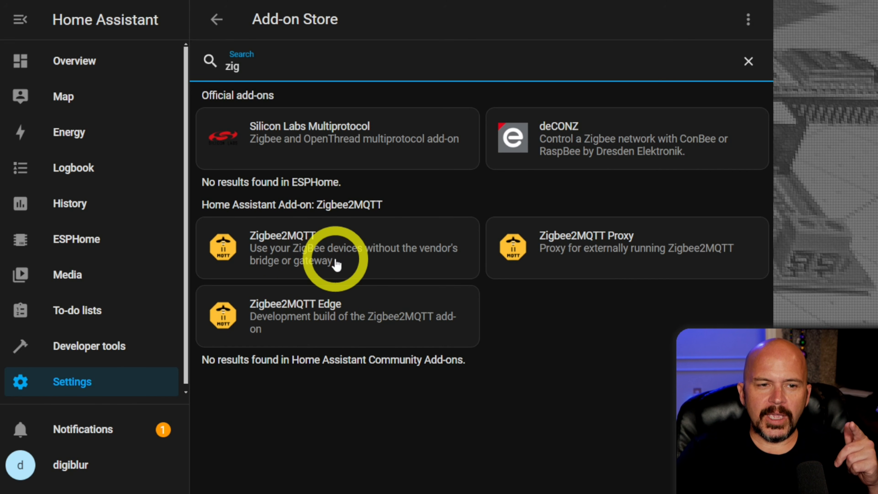
Install the stable Zigbee2MQTT add-on from the store and enable its Show in sidebar option
click(325, 259)
click(248, 287)
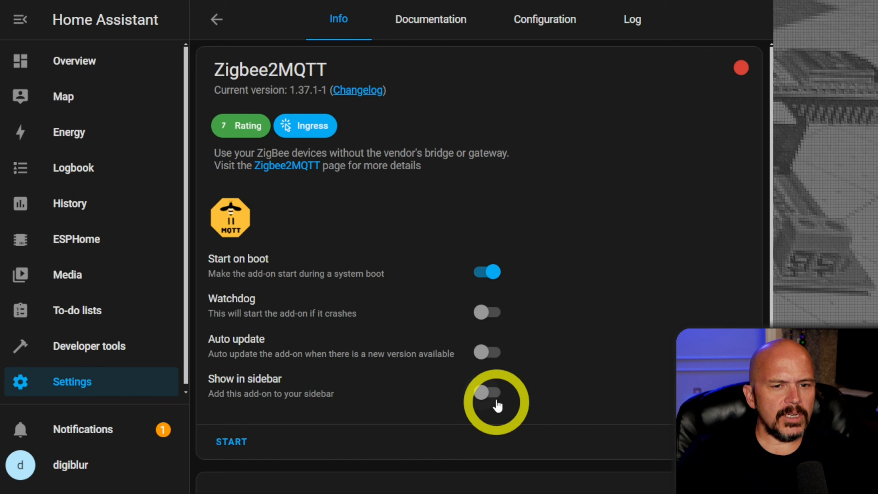
click(497, 385)
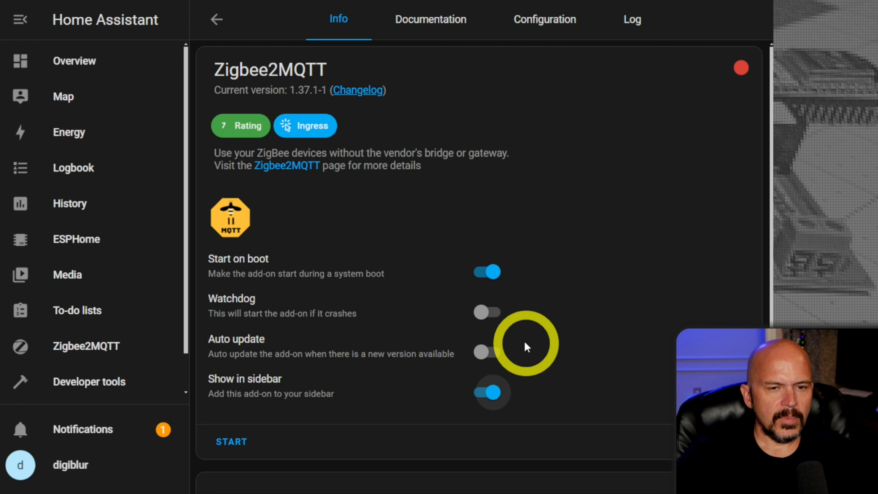
Enable the Zigbee2MQTT add-on's Watchdog option and open its serial configuration for editing
click(491, 318)
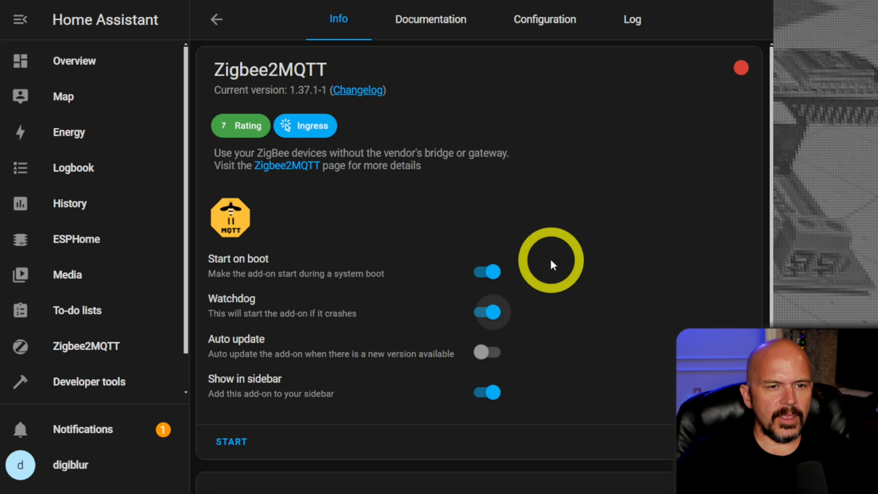
scroll(552, 273, down, 5)
scroll(554, 269, up, 5)
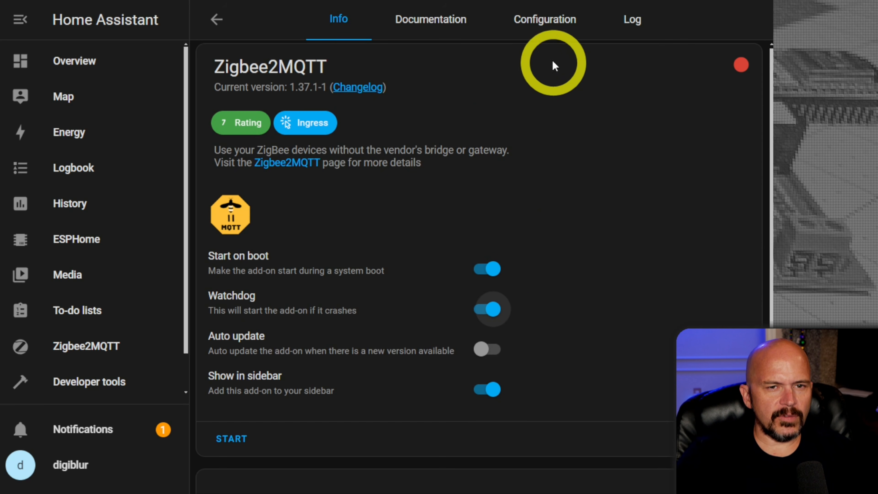
click(549, 24)
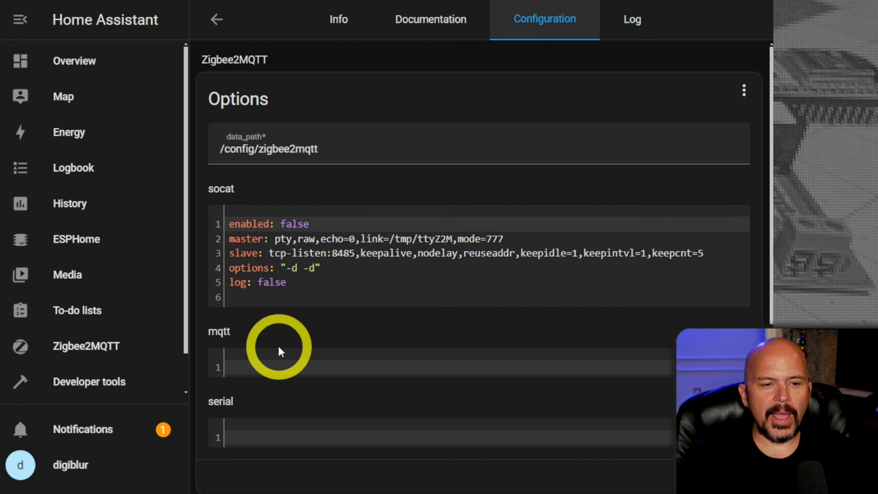
click(267, 435)
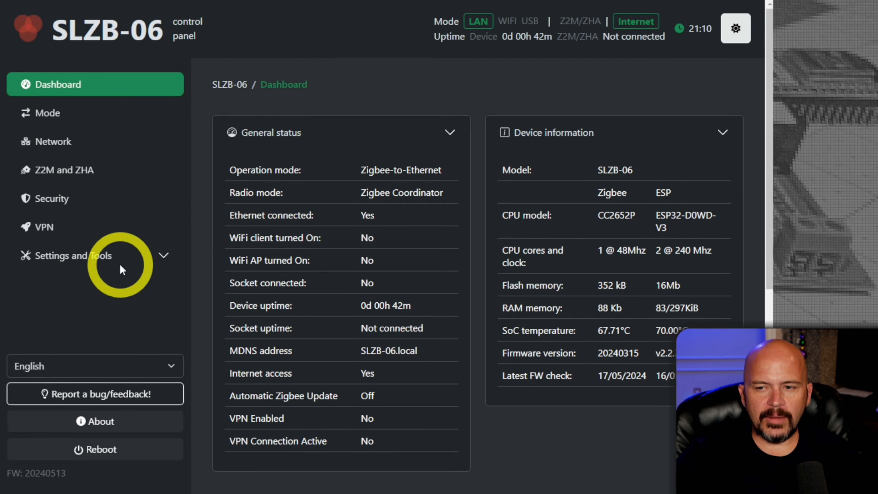
Switch to the SLZB-06 control panel and check for Zigbee firmware updates
click(118, 255)
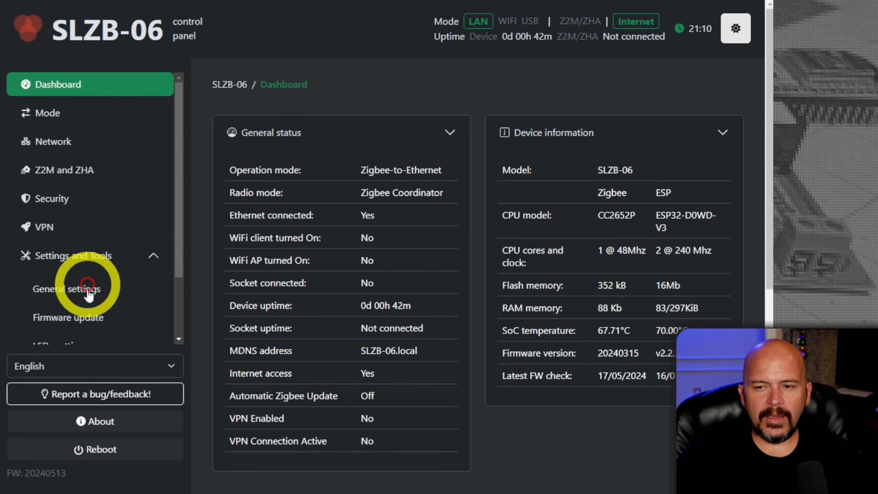
click(90, 319)
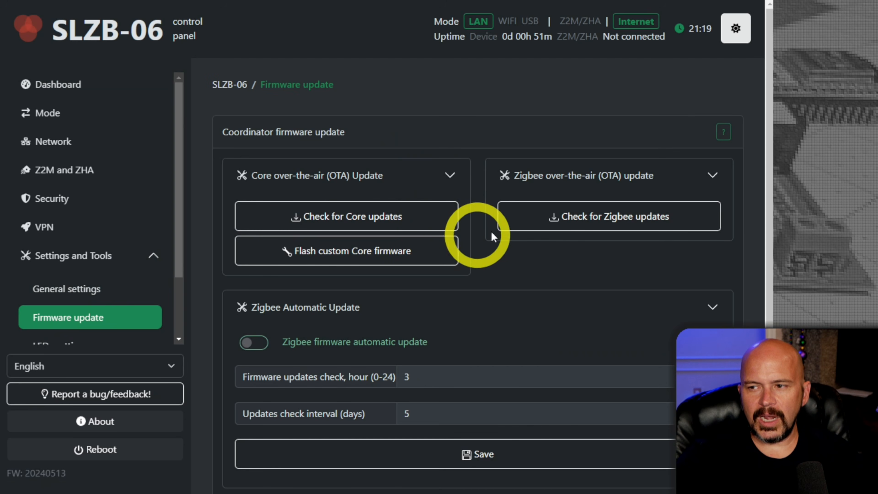
click(554, 223)
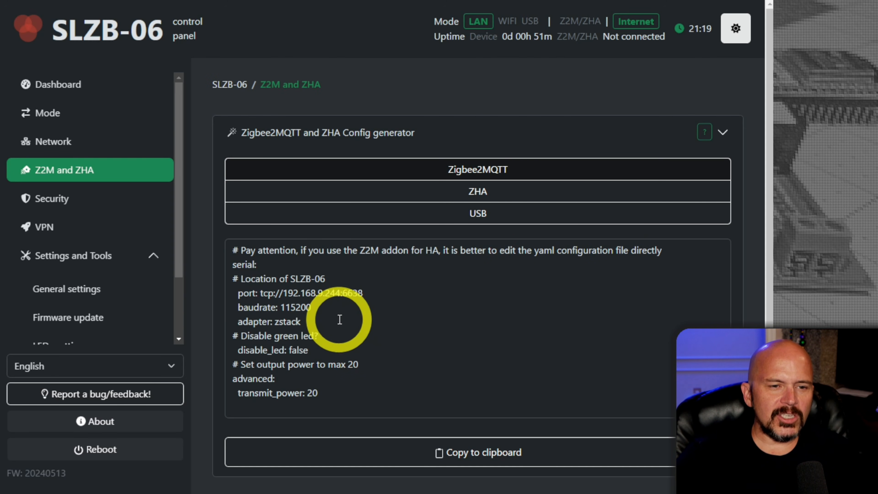
Copy the line port: tcp://192.168.9.244:6638 from the SLZB-06 Zigbee2MQTT config generator into the add-on's serial option, without leading spaces
drag(369, 293, 206, 298)
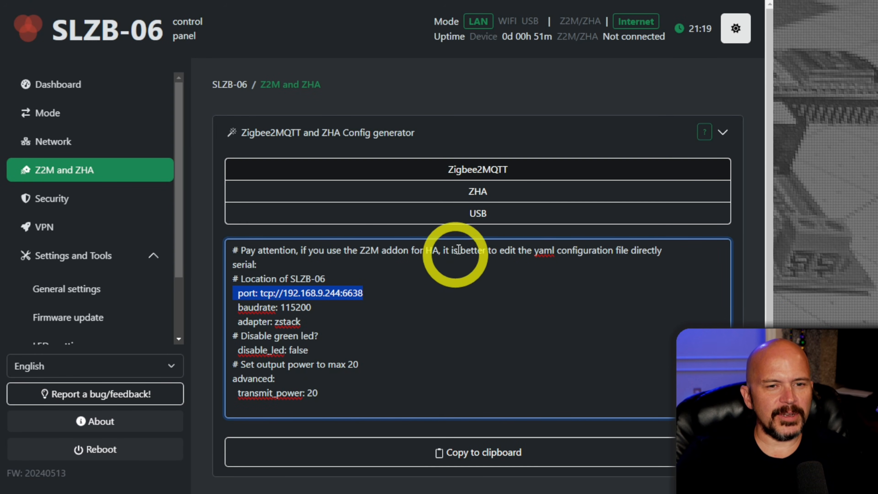
right_click(350, 297)
click(389, 368)
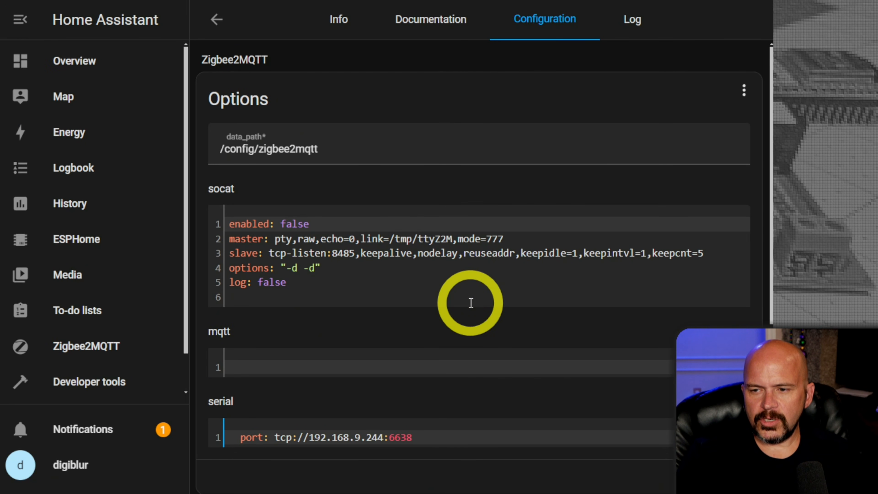
key(BackSpace)
key(BackSpace)
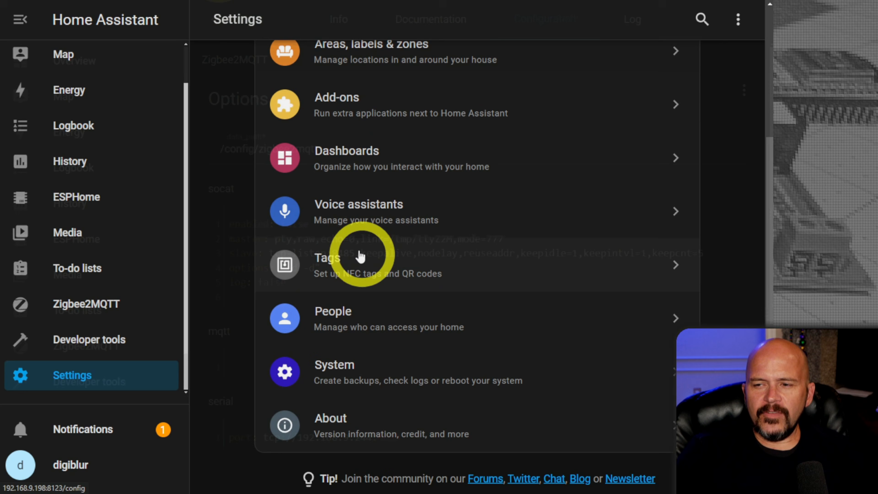
Open the list of all hardware in Home Assistant's system settings and look for the ttyUSB0 device
click(400, 374)
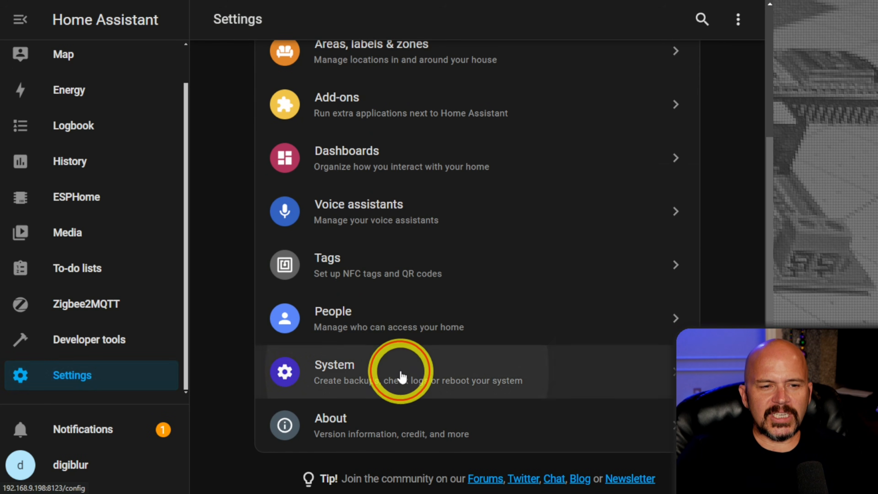
scroll(467, 254, down, 1)
click(413, 450)
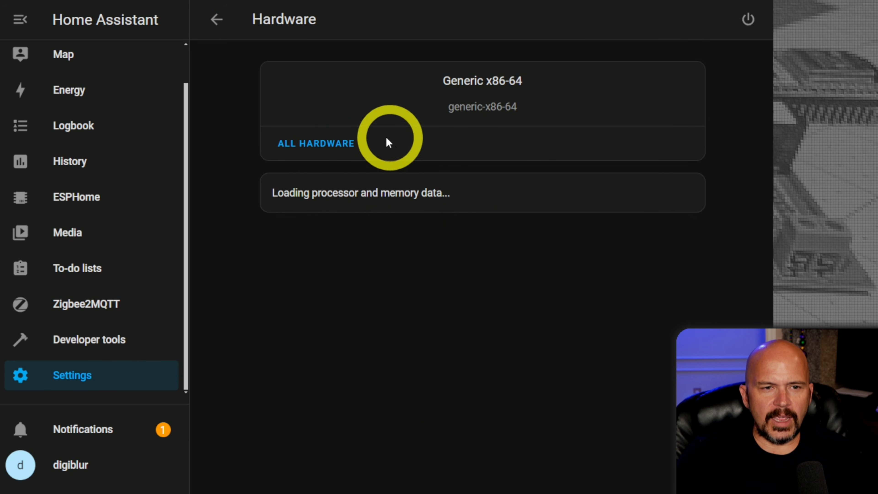
click(320, 143)
scroll(361, 261, down, 20)
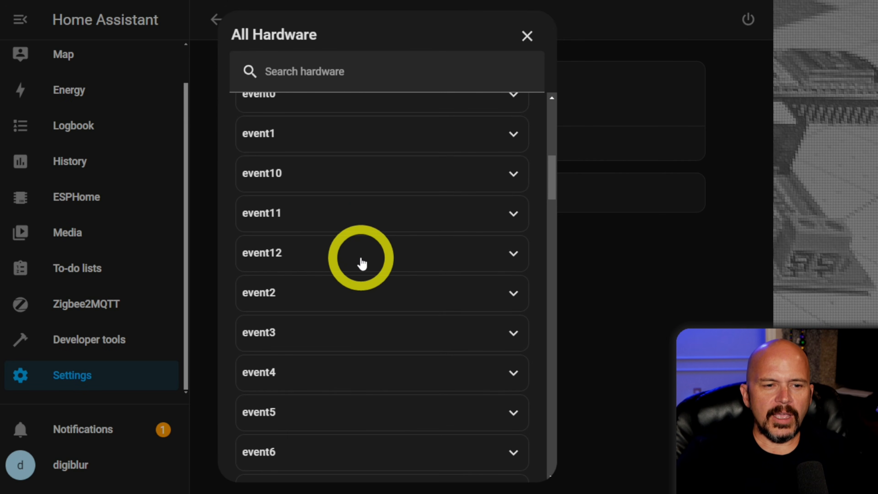
scroll(362, 262, down, 12)
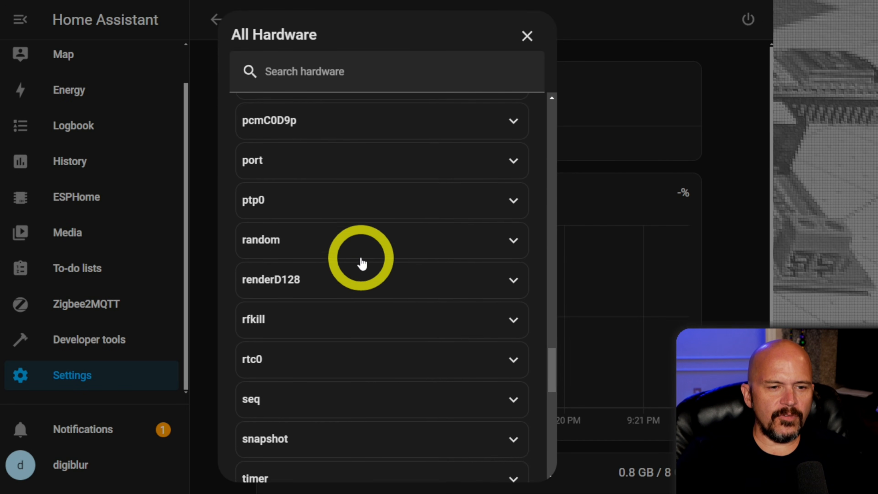
scroll(361, 258, down, 4)
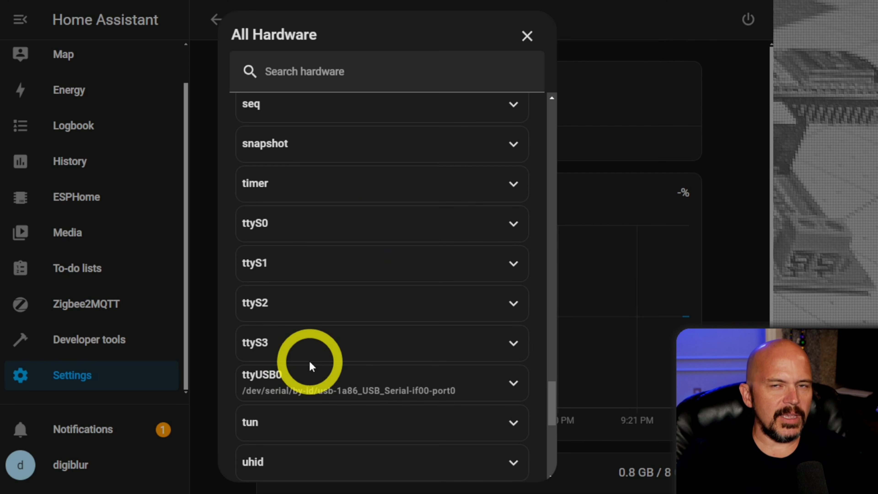
Copy ttyUSB0's by-id path and set the add-on's serial port to /dev/serial/by-id/usb-1a86_USB_Serial-if00-port0
click(514, 384)
scroll(513, 380, down, 3)
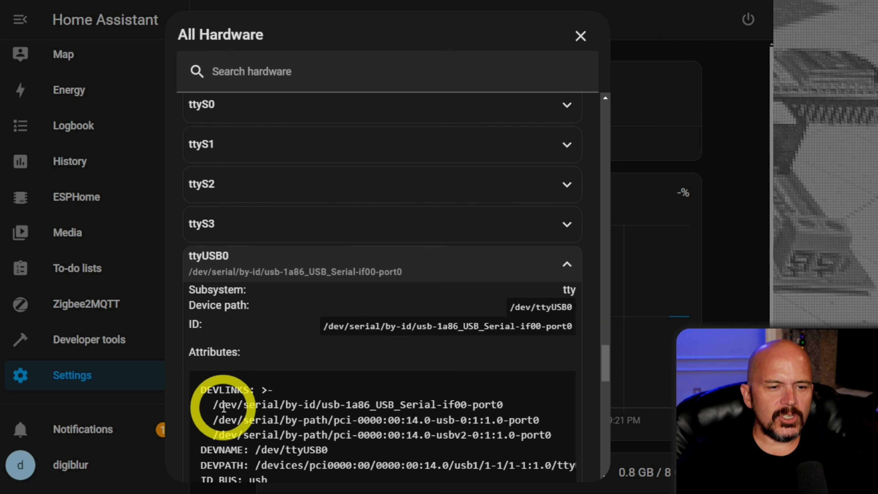
drag(209, 405, 503, 408)
key(ctrl+c)
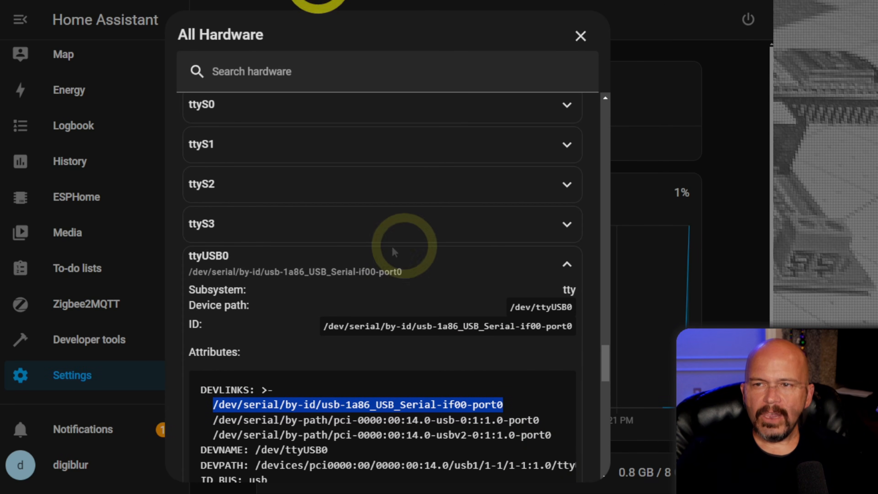
click(114, 0)
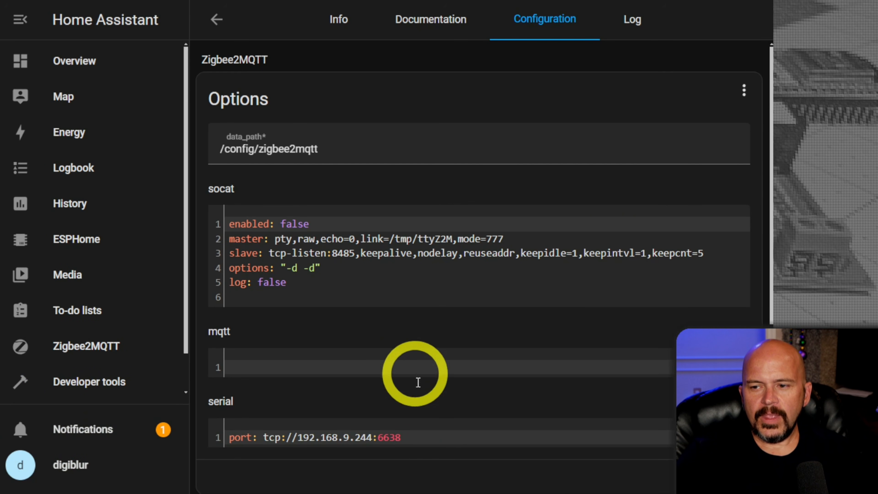
drag(411, 437, 265, 436)
key(ctrl+v)
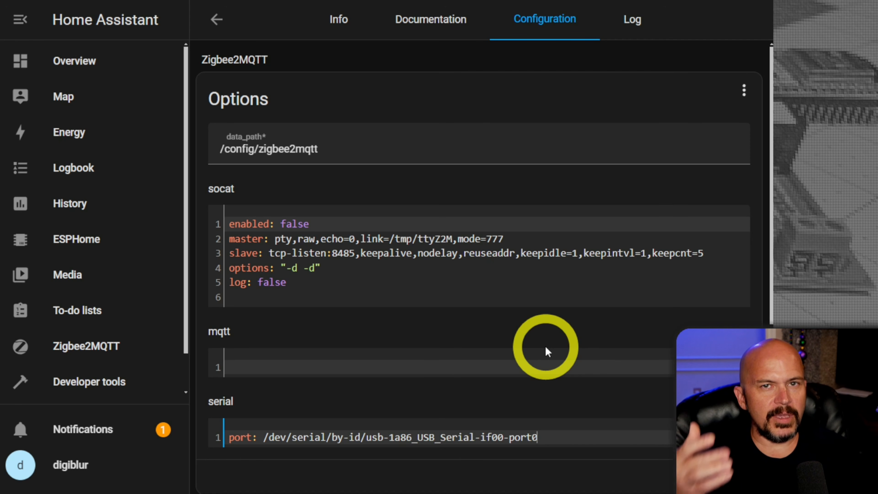
Set the add-on's serial port back to tcp://192.168.9.244:6638
key(ctrl+a)
key(ctrl+v)
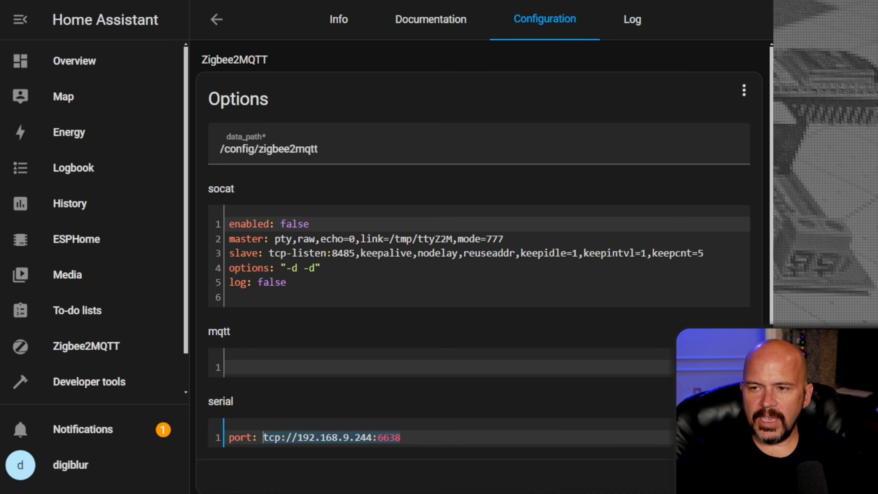
key(Return)
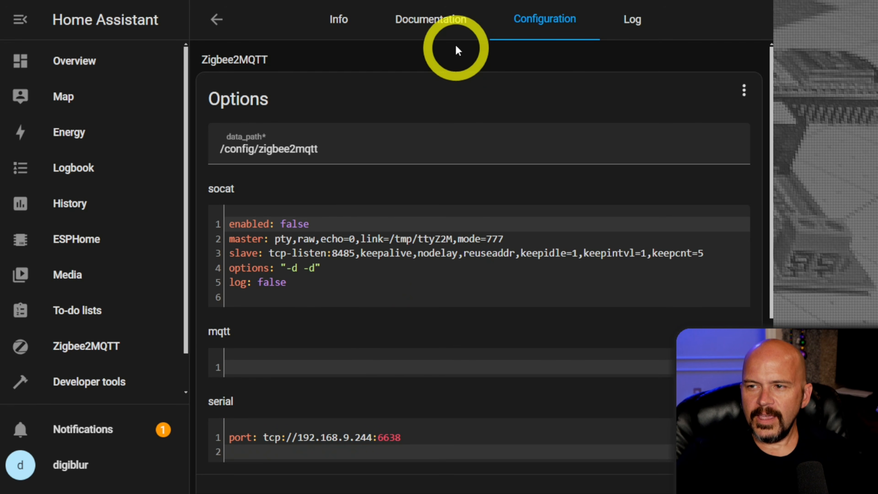
Start the Zigbee2MQTT add-on and check its log for the startup message
click(335, 22)
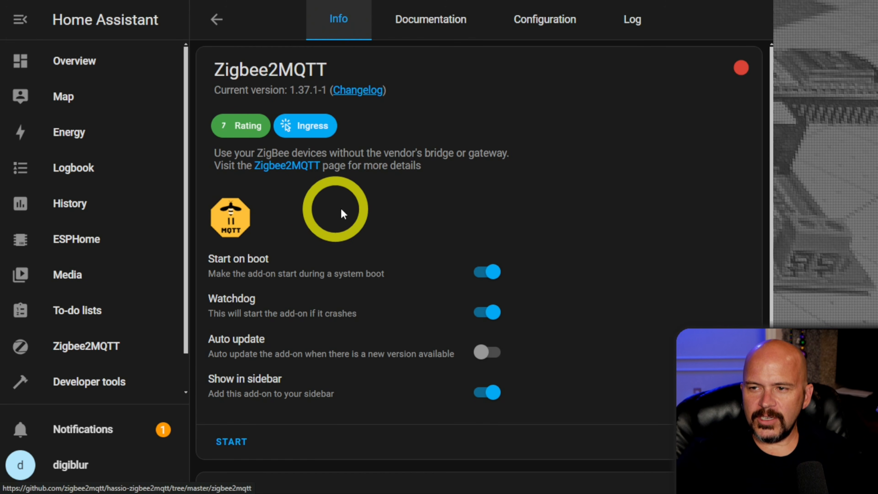
click(240, 444)
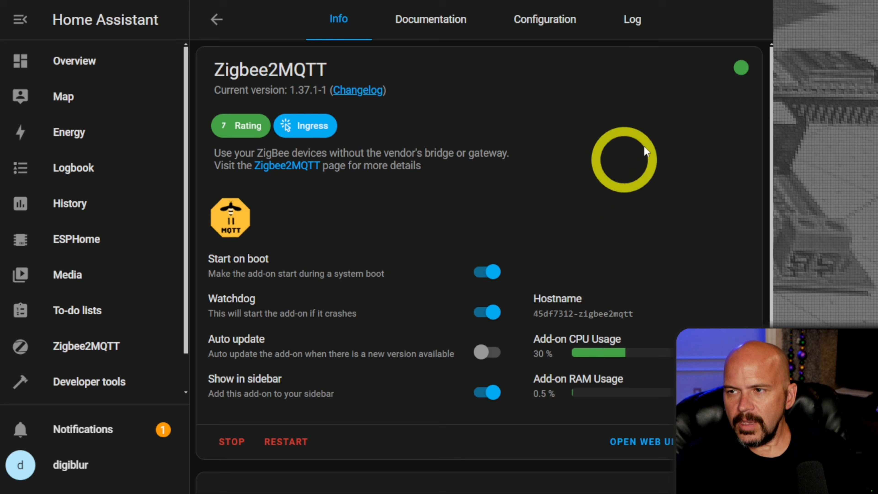
click(632, 21)
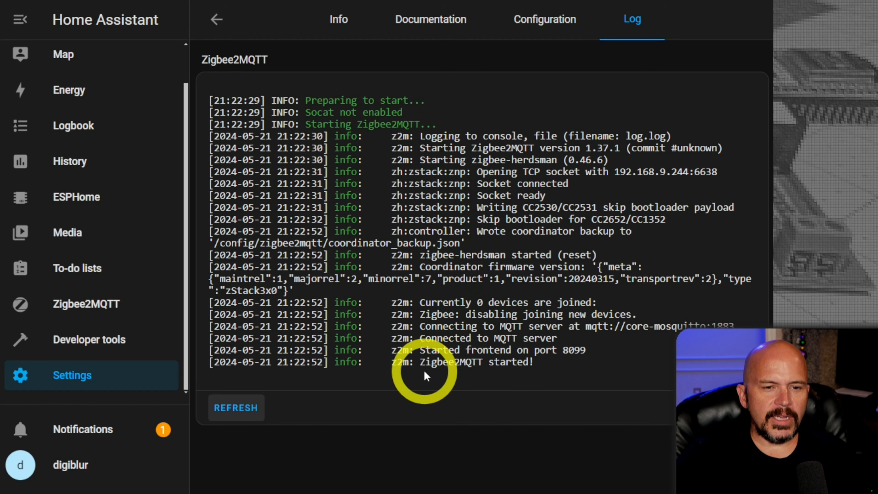
drag(426, 363, 550, 364)
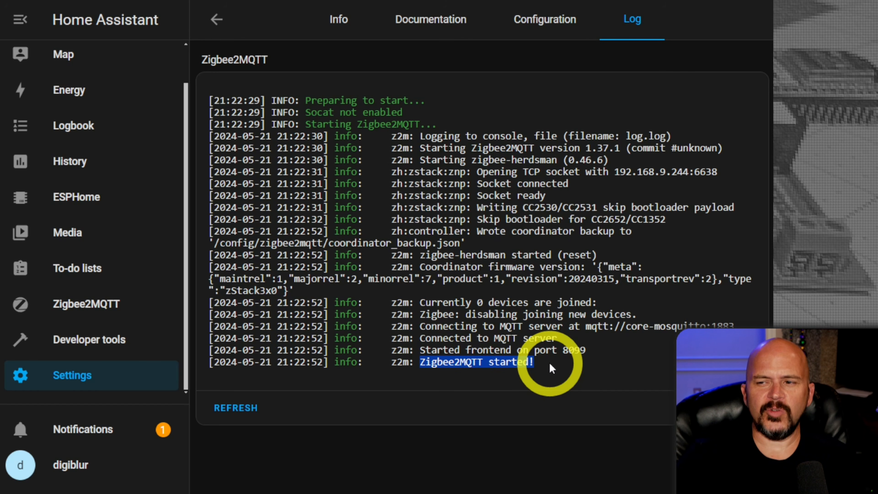
Set the ZigBee channel to 15 in the Zigbee2MQTT frontend settings and submit the change
click(92, 305)
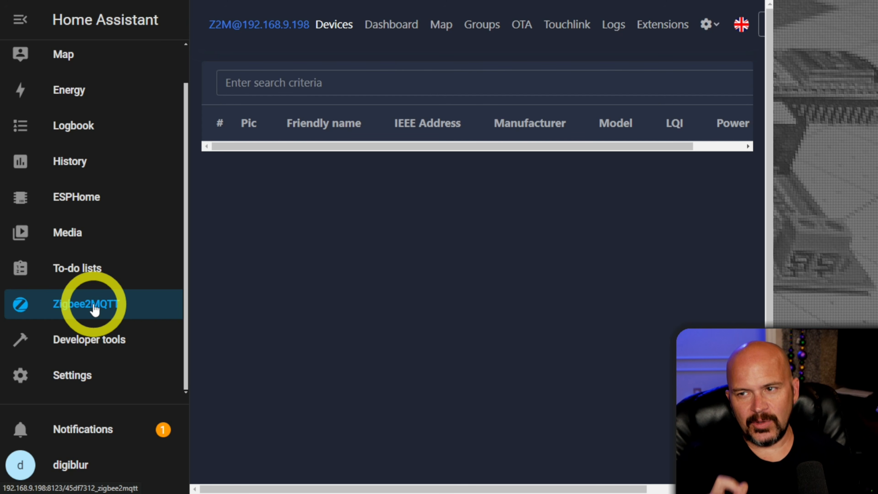
click(708, 25)
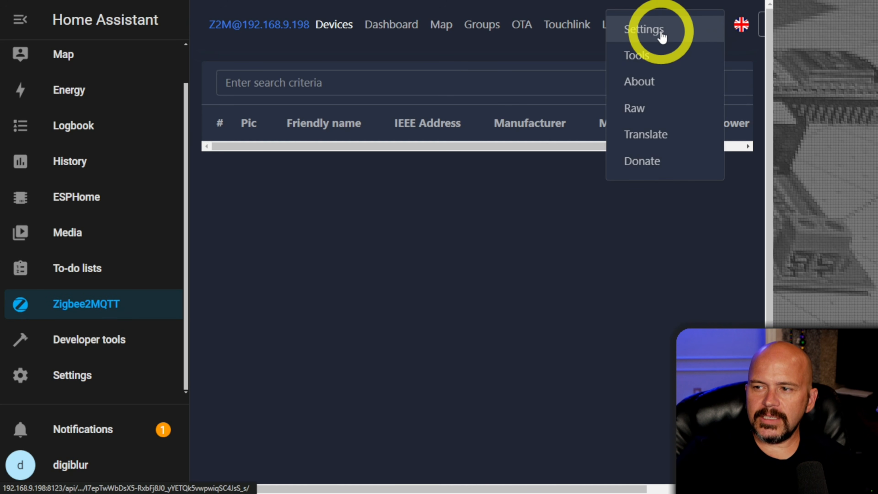
click(662, 34)
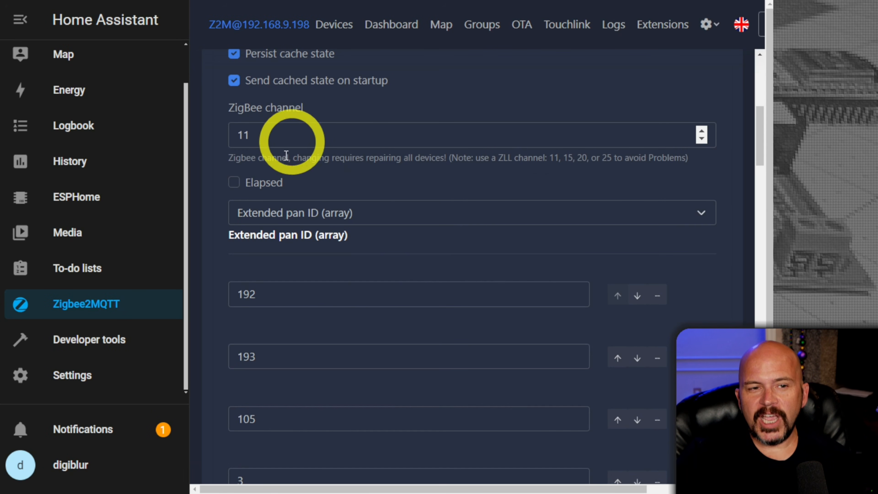
scroll(293, 308, up, 5)
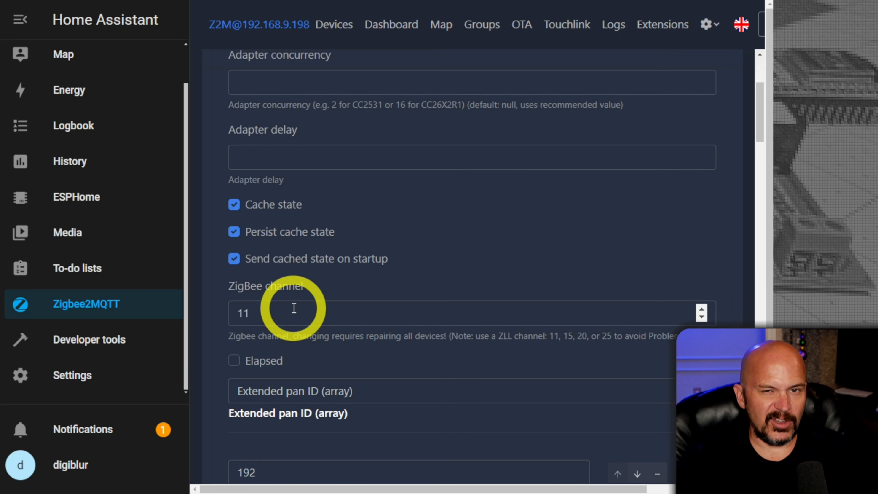
click(257, 311)
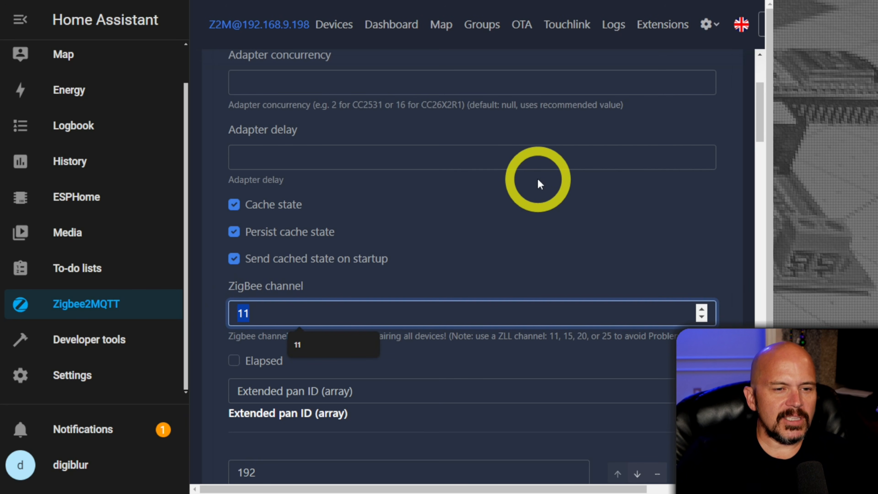
key(BackSpace)
text(5)
scroll(512, 218, down, 10)
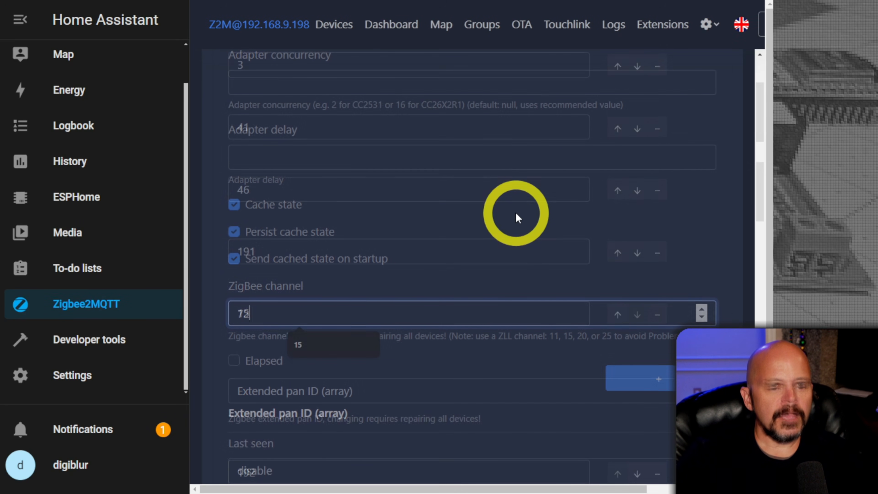
scroll(502, 229, down, 15)
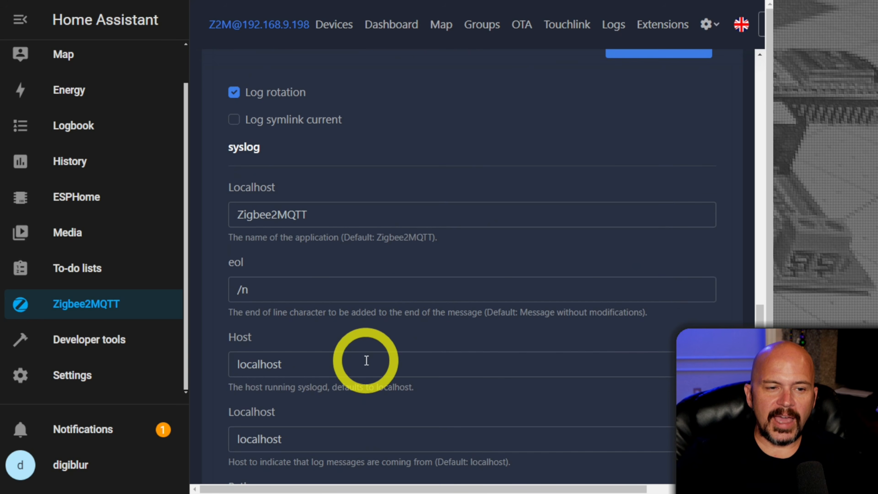
scroll(364, 359, down, 15)
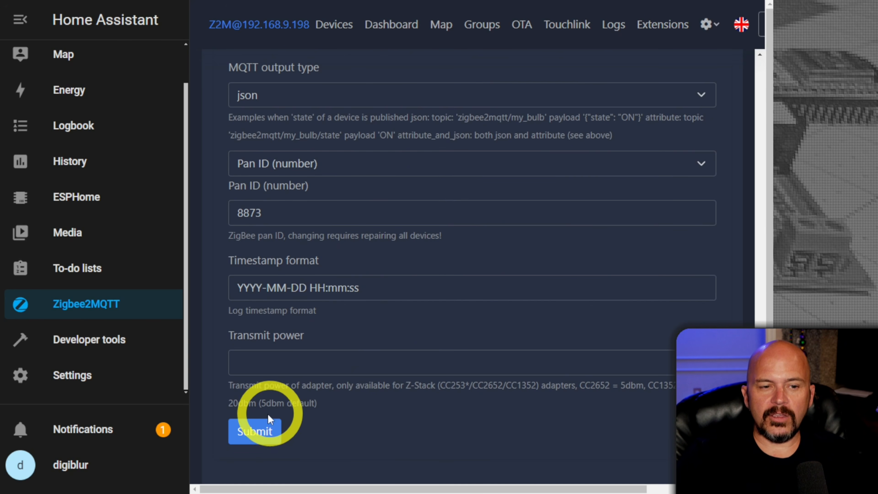
click(255, 431)
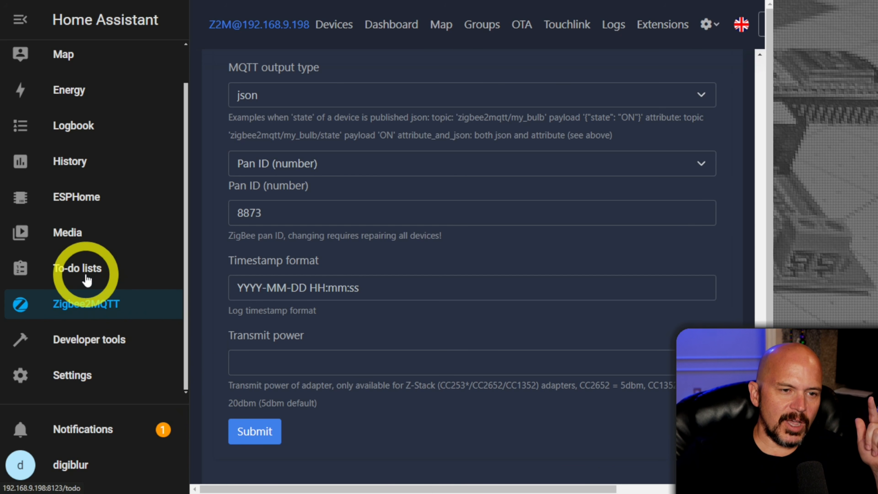
Restart the Zigbee2MQTT add-on and read its log for startup errors and the network re-commissioning instructions
click(79, 374)
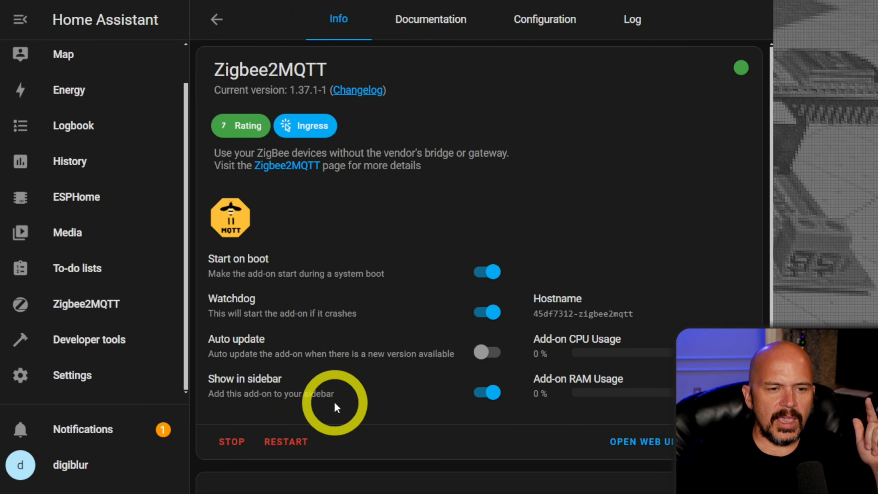
click(296, 442)
click(632, 31)
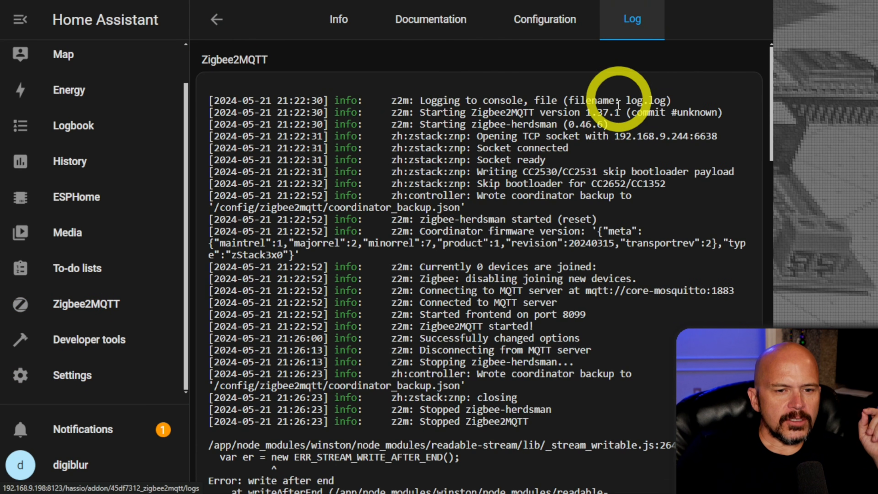
scroll(576, 207, down, 2)
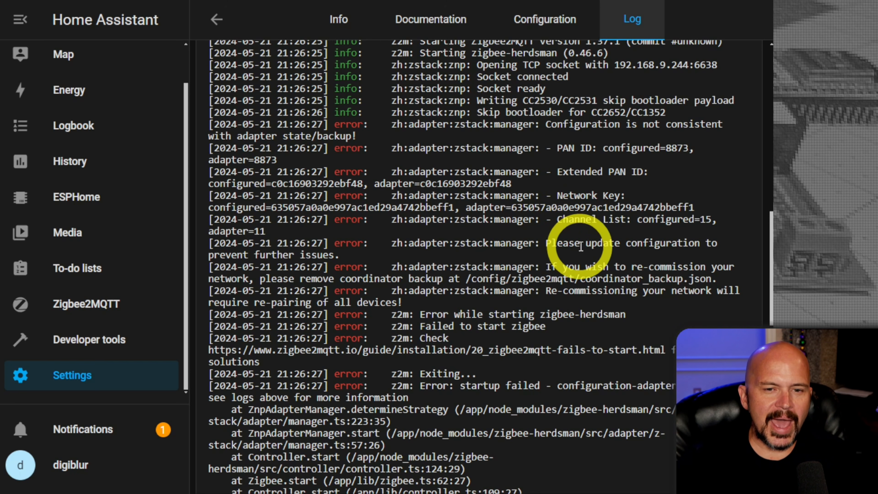
drag(548, 267, 717, 286)
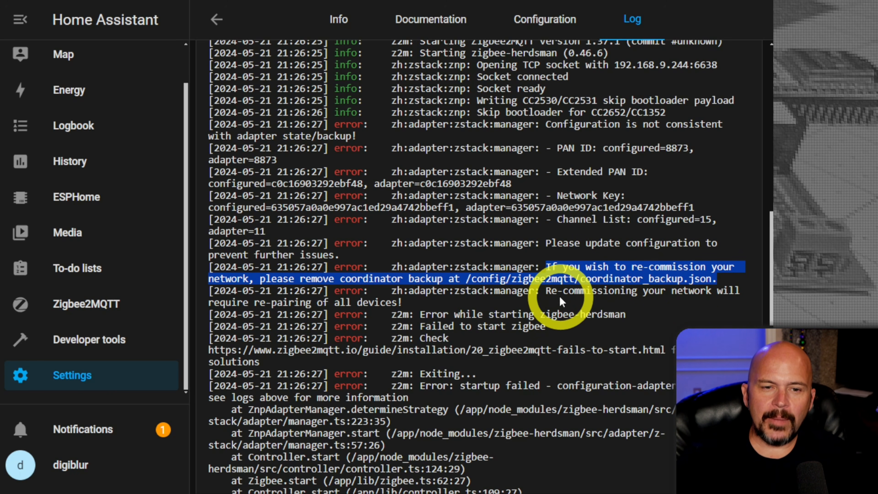
drag(552, 295, 559, 306)
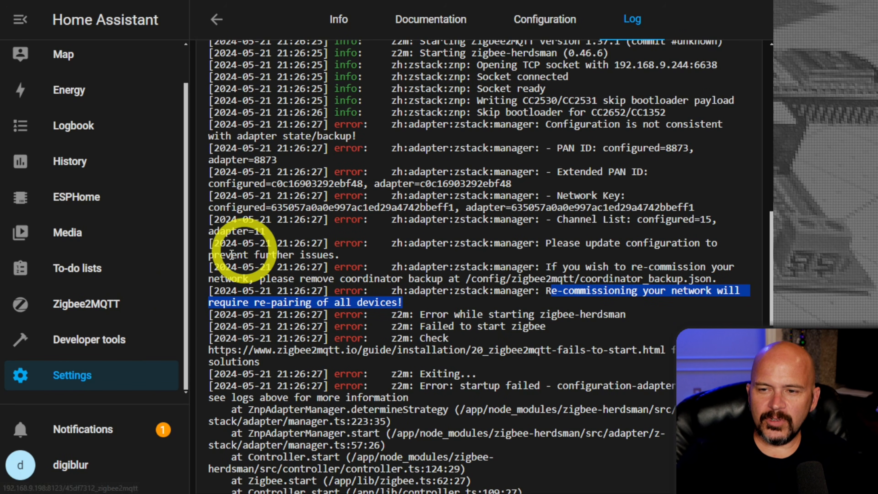
Find and install the File editor add-on, enable watchdog, auto update and its sidebar entry, and start it
click(74, 375)
click(318, 287)
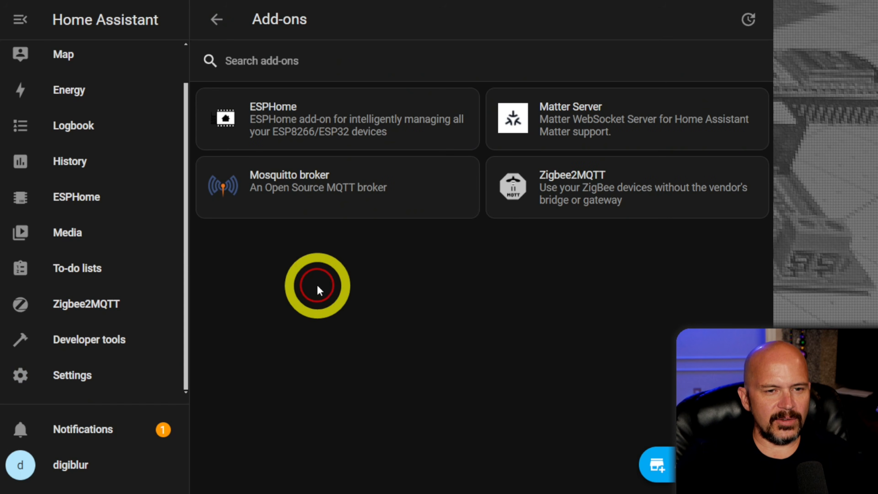
click(372, 62)
text(fi)
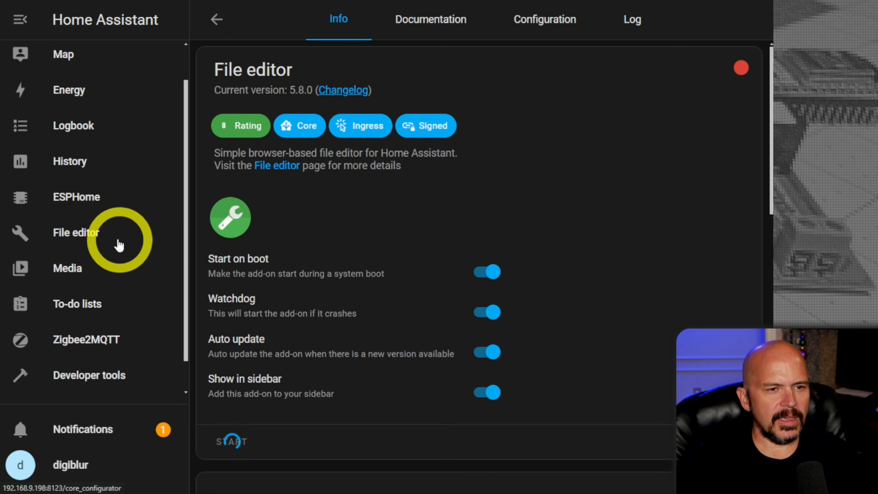
Delete coordinator_backup.json from the homeassistant/zigbee2mqtt folder using File editor
click(100, 238)
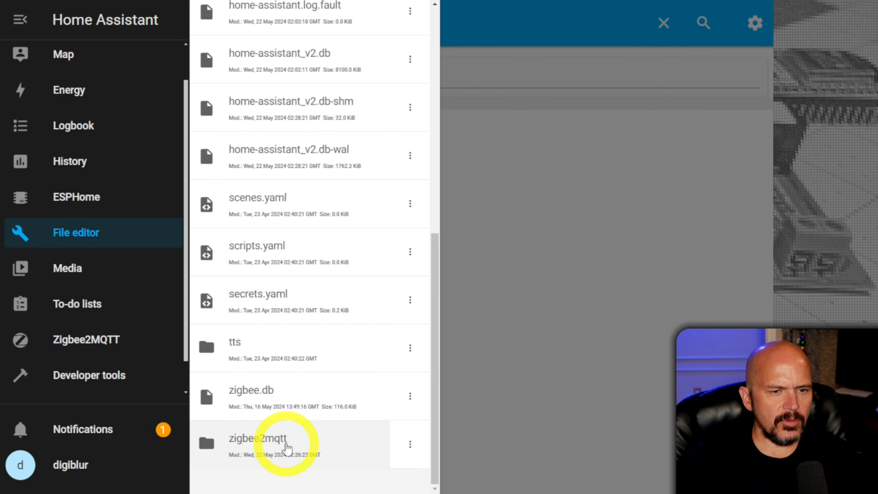
click(286, 445)
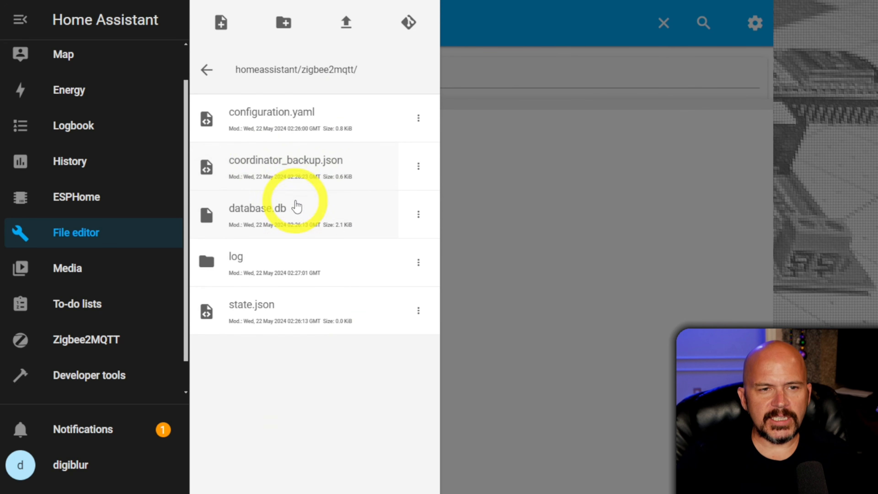
click(418, 169)
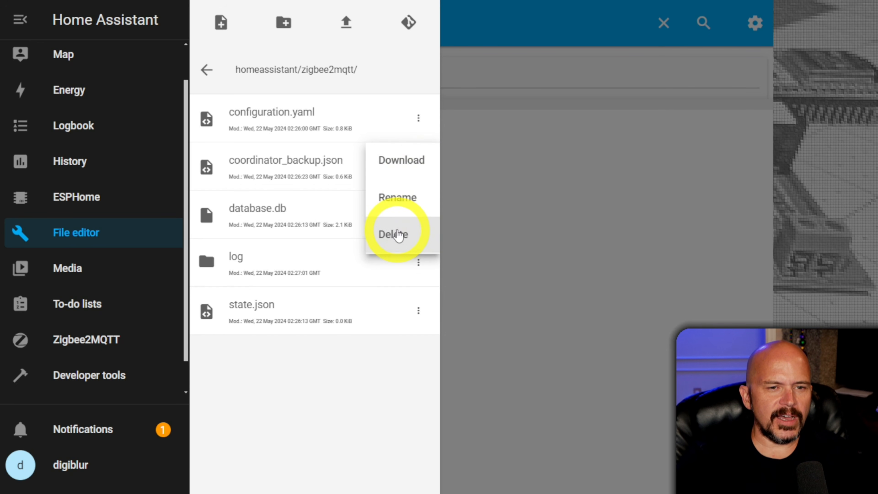
click(399, 235)
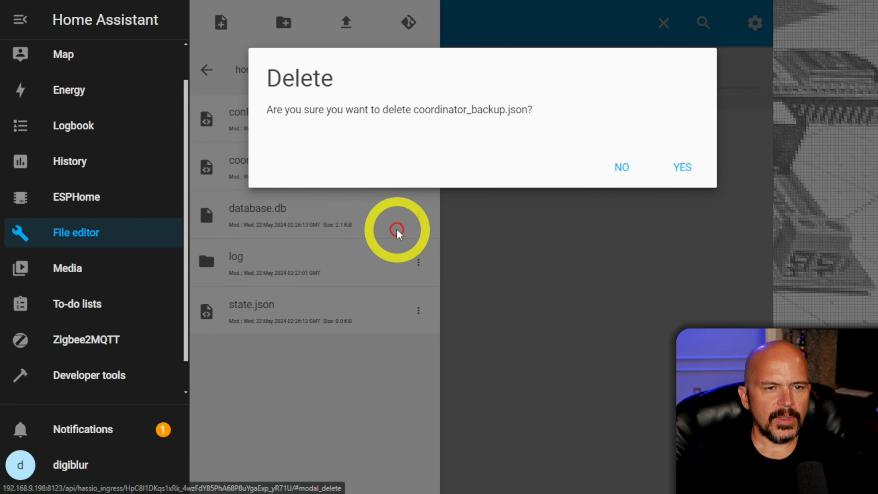
click(675, 170)
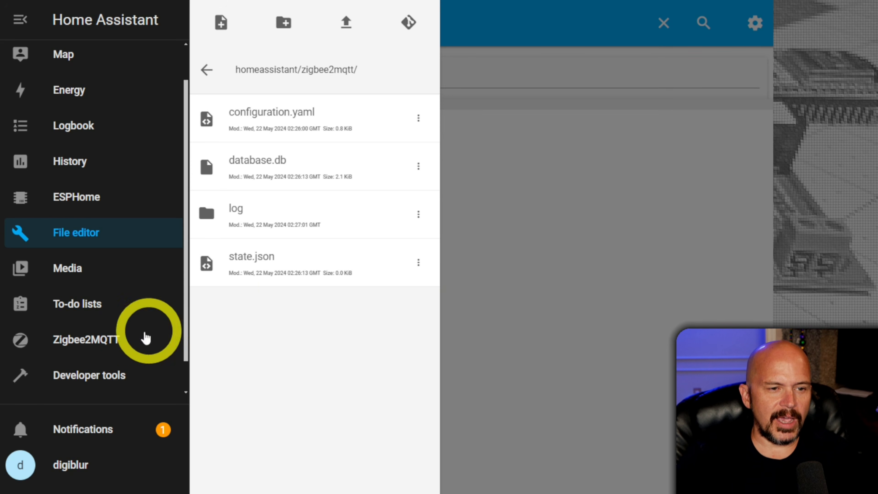
Check the ZigBee channel and the other advanced settings in the Zigbee2MQTT frontend
click(94, 347)
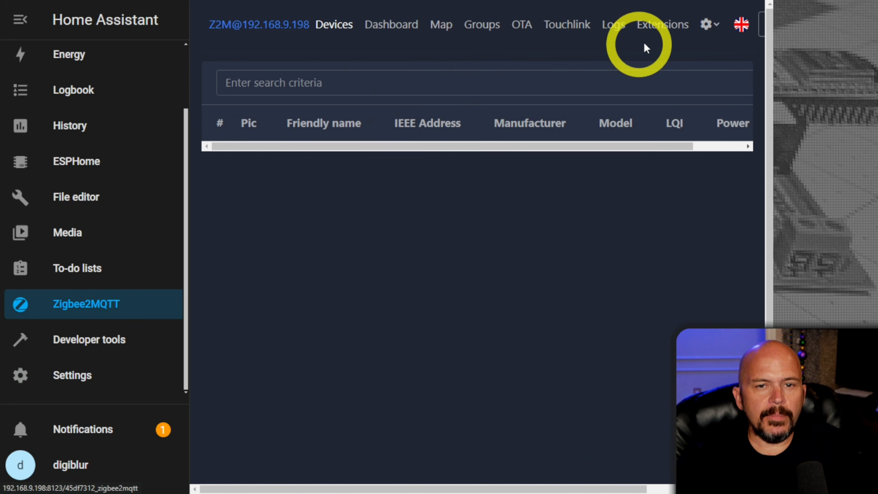
click(705, 24)
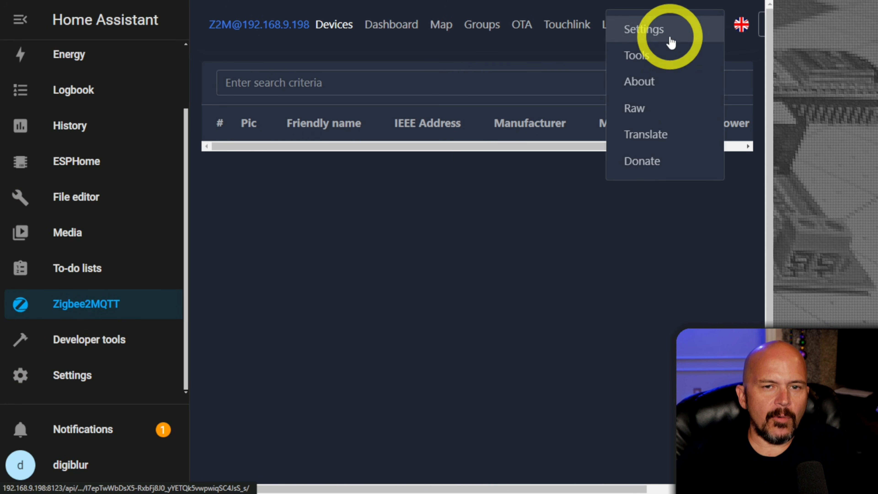
click(670, 42)
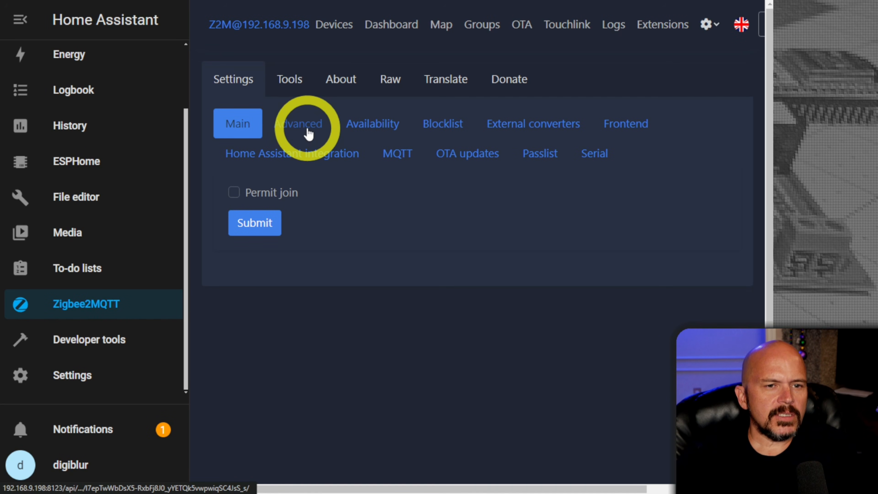
click(303, 123)
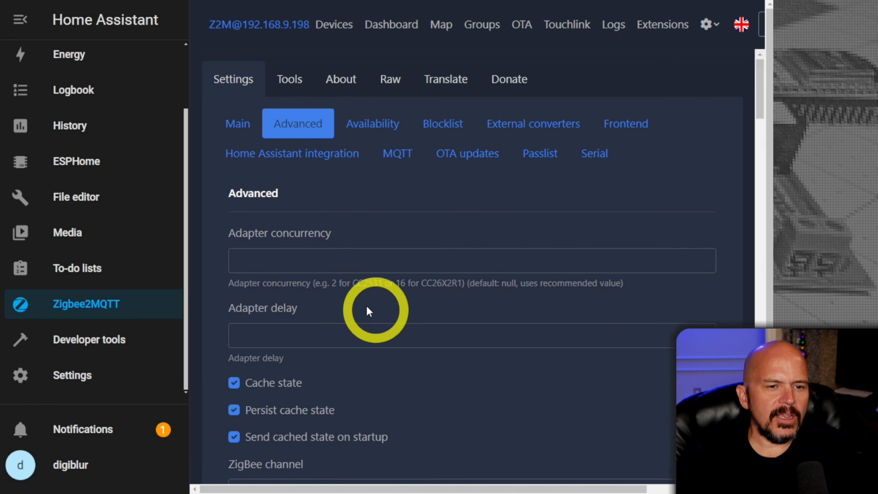
scroll(369, 311, down, 2)
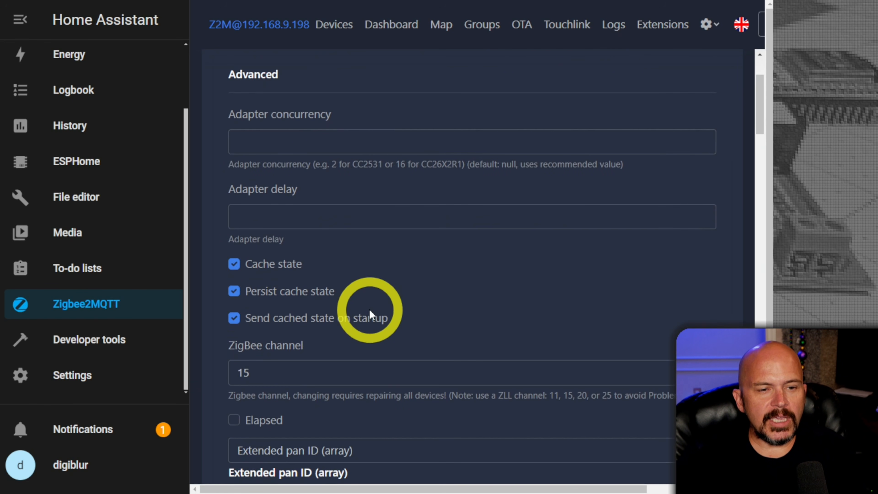
scroll(369, 313, down, 2)
scroll(369, 313, down, 12)
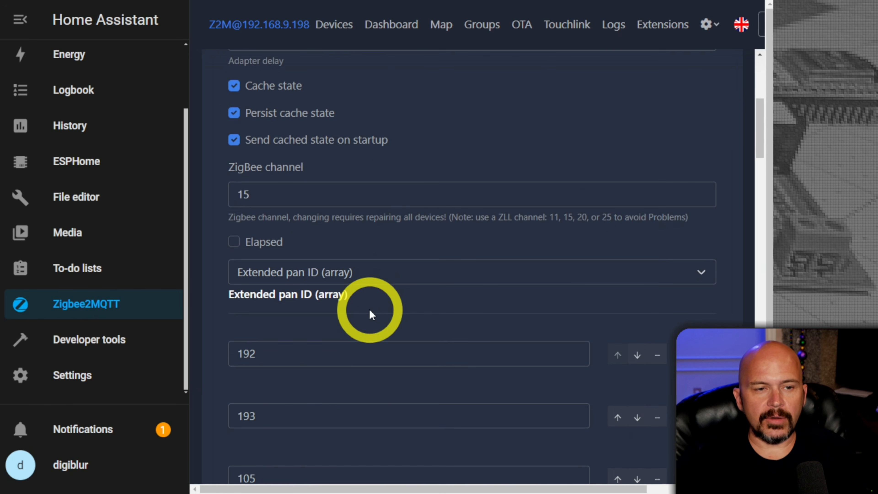
scroll(369, 307, down, 4)
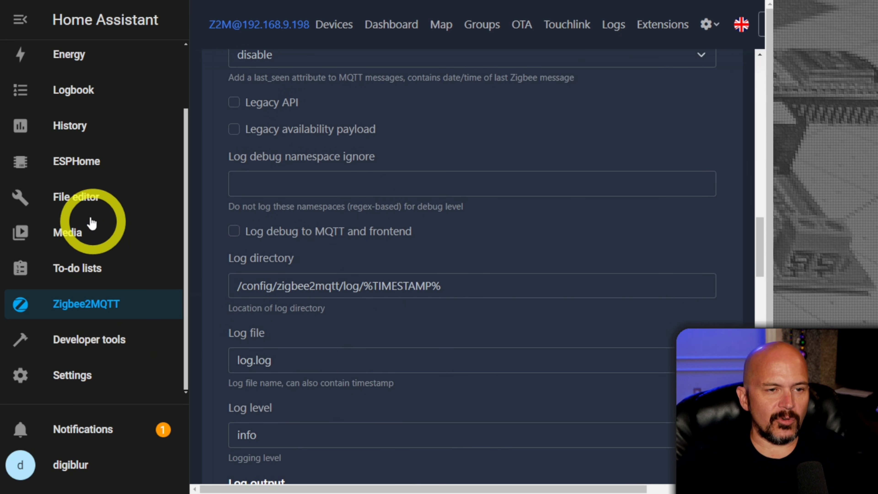
Open configuration.yaml from the homeassistant/zigbee2mqtt folder in File editor and review its network, channel, MQTT and serial settings
click(85, 207)
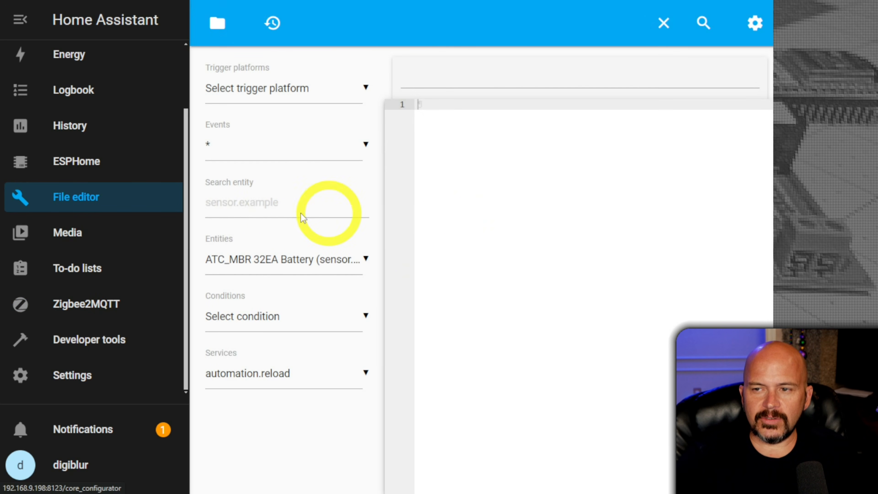
click(217, 23)
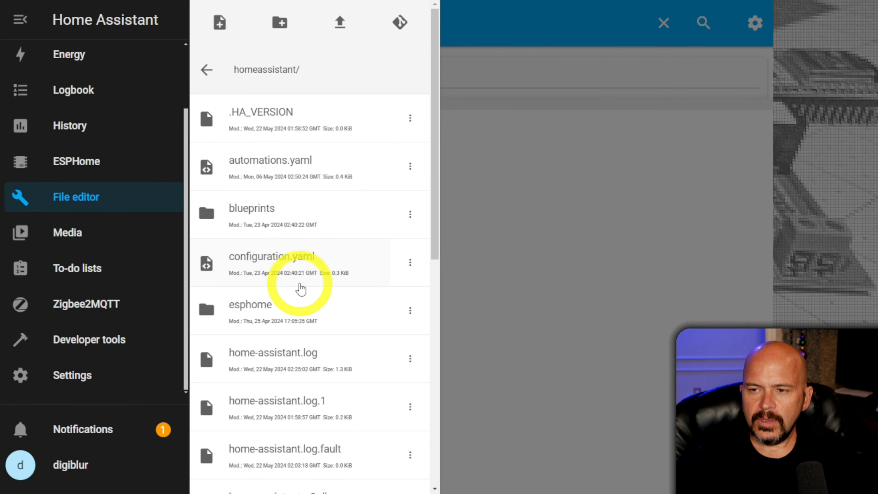
scroll(301, 289, down, 10)
click(284, 436)
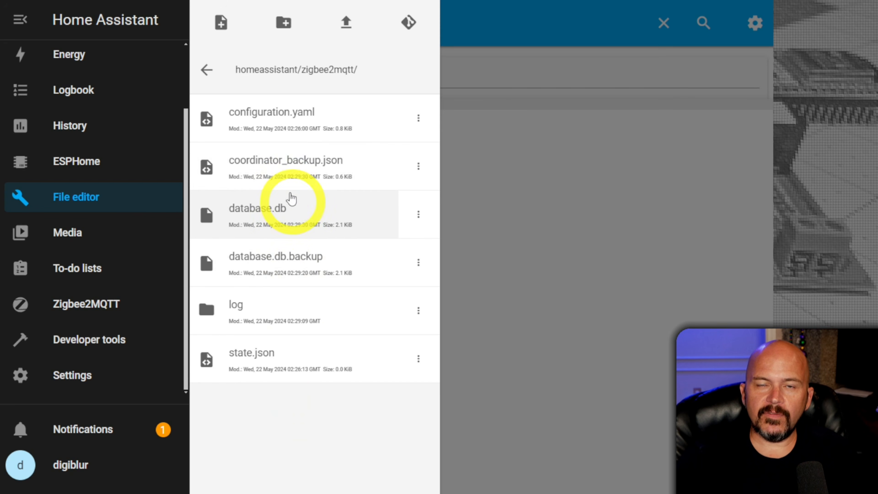
click(284, 120)
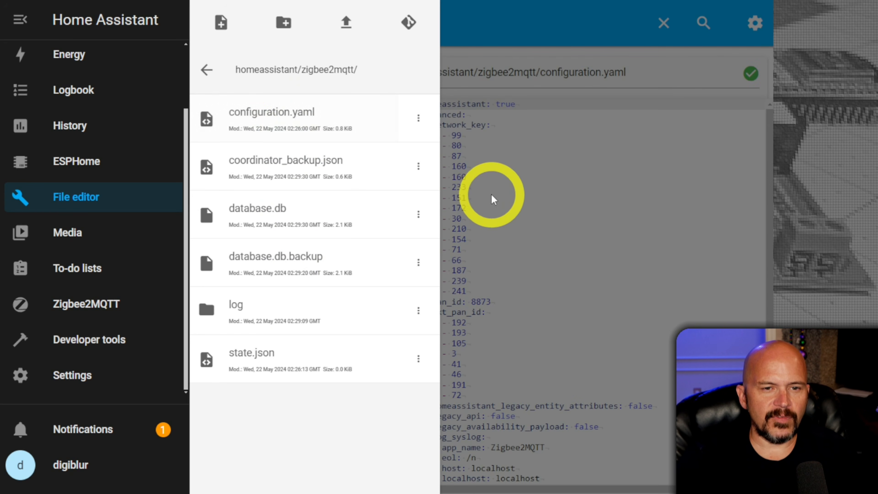
click(501, 197)
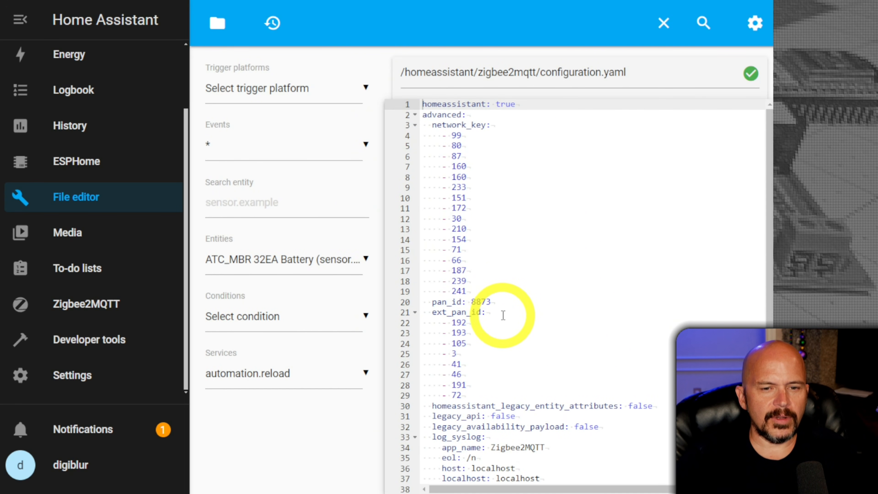
scroll(503, 315, down, 2)
scroll(503, 312, down, 2)
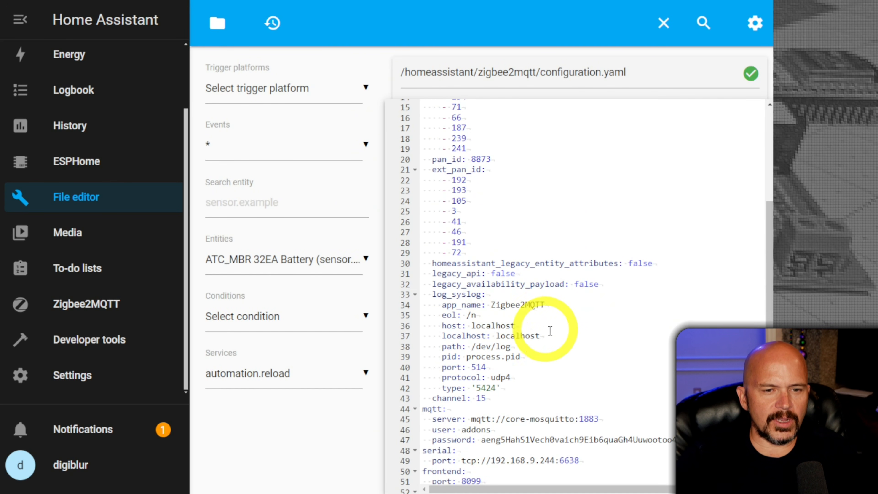
scroll(533, 386, down, 1)
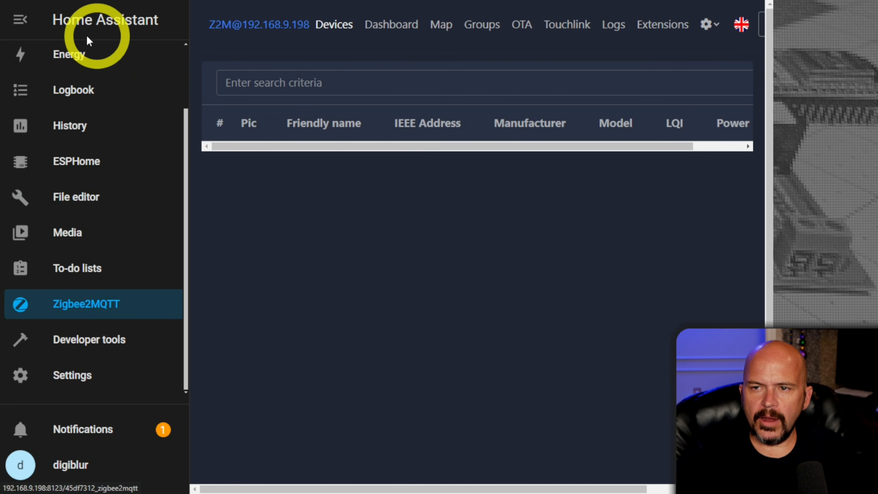
Collapse the Home Assistant sidebar on the Zigbee2MQTT page and preview the light theme before returning to dark
click(20, 19)
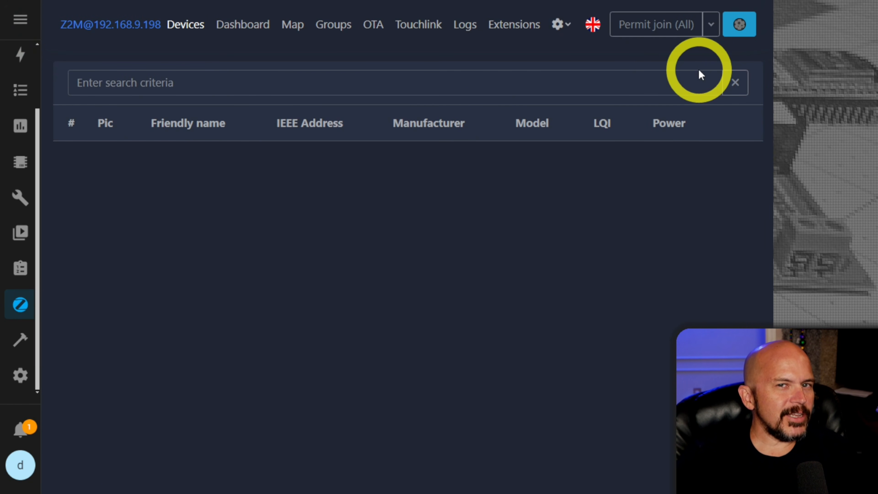
click(740, 25)
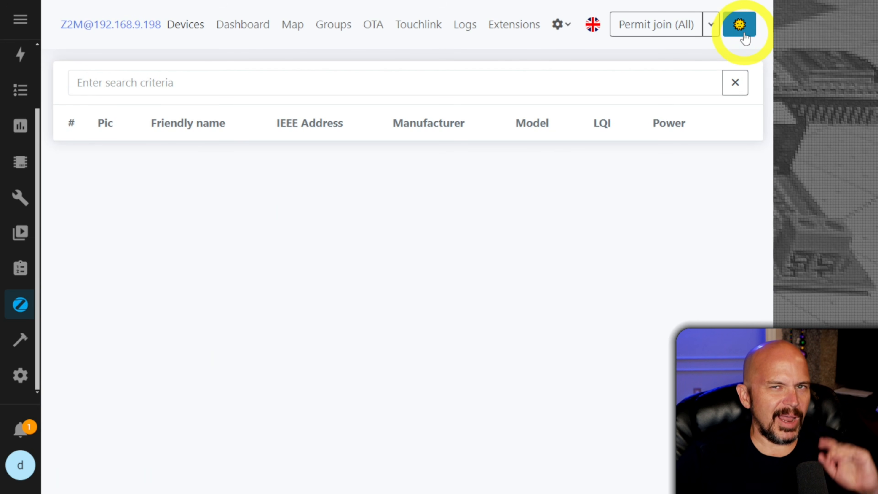
click(743, 34)
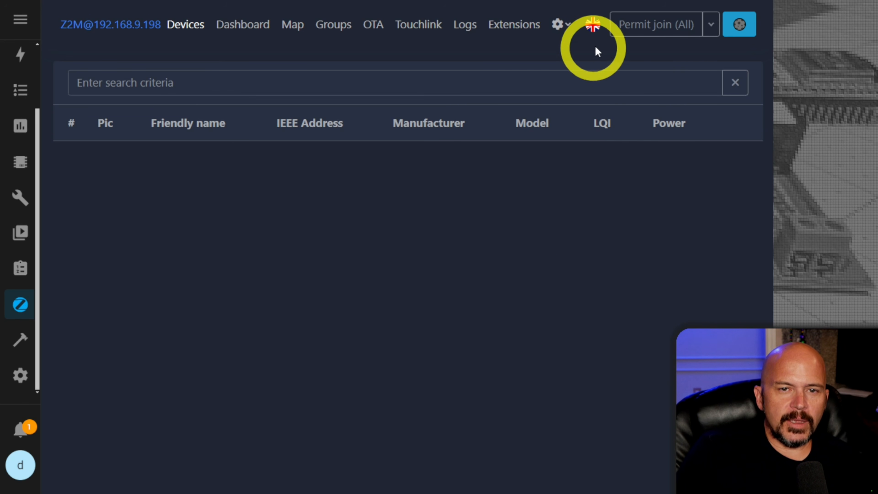
Permit joining for all devices in Zigbee2MQTT and review the paired Third Reality smart plug's device details
click(642, 29)
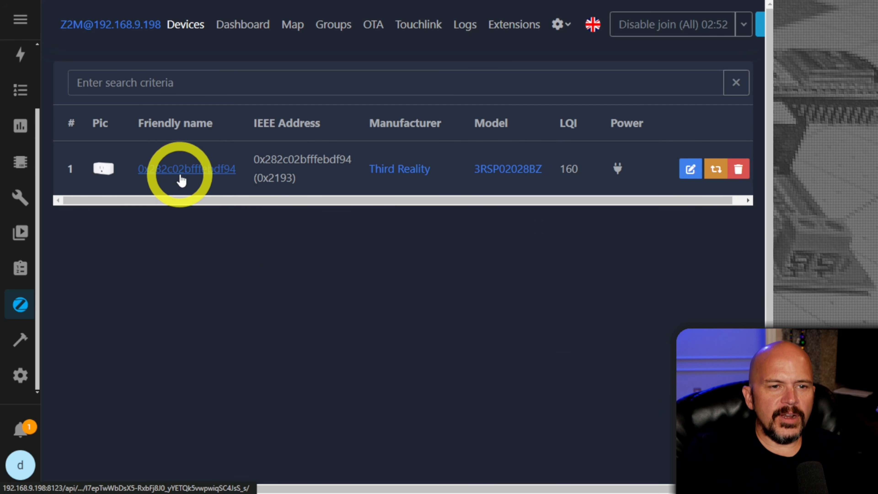
click(181, 180)
scroll(318, 307, down, 2)
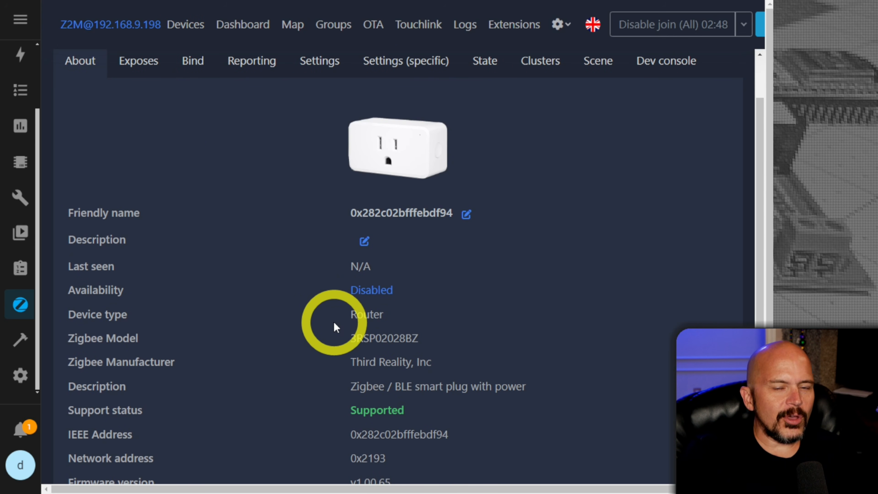
scroll(333, 324, down, 2)
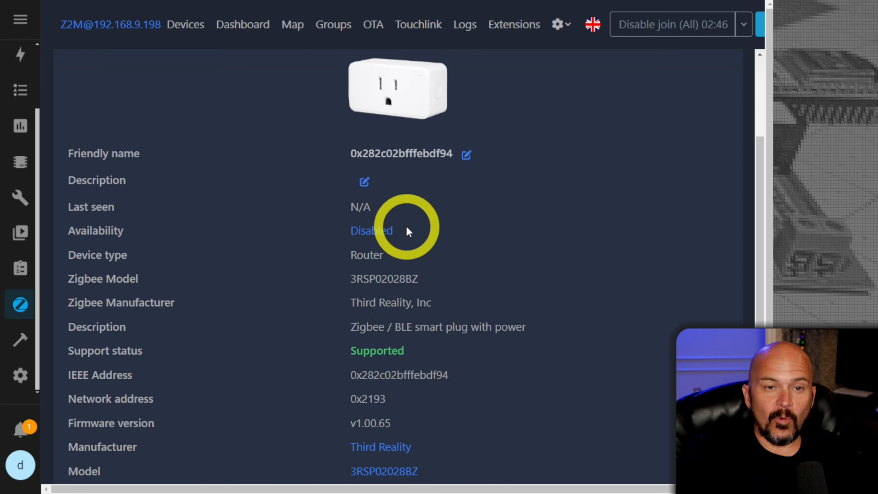
scroll(407, 228, down, 2)
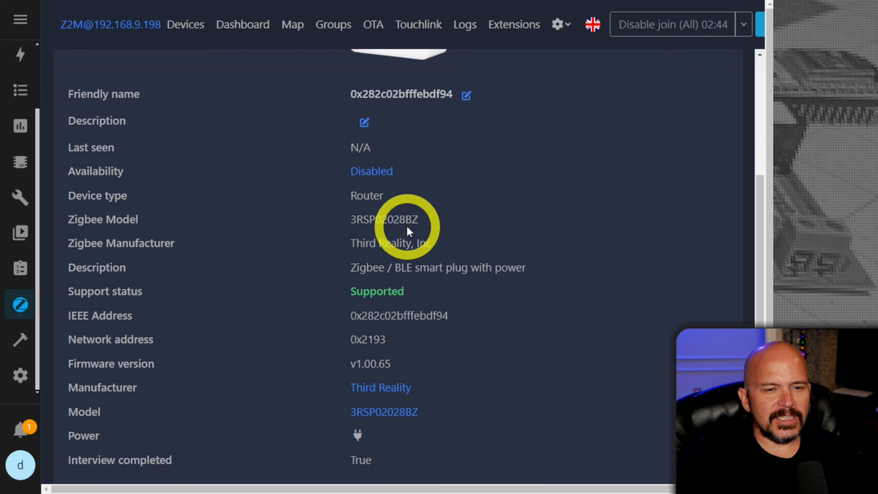
scroll(406, 226, down, 1)
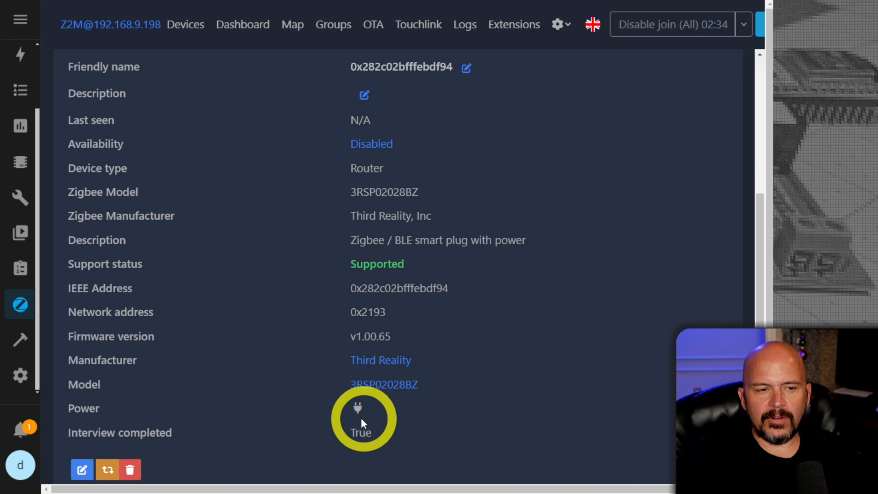
Rename the paired Third Reality plug to ThirdRealityPlug with the Home Assistant entity ID update enabled
click(83, 471)
click(294, 168)
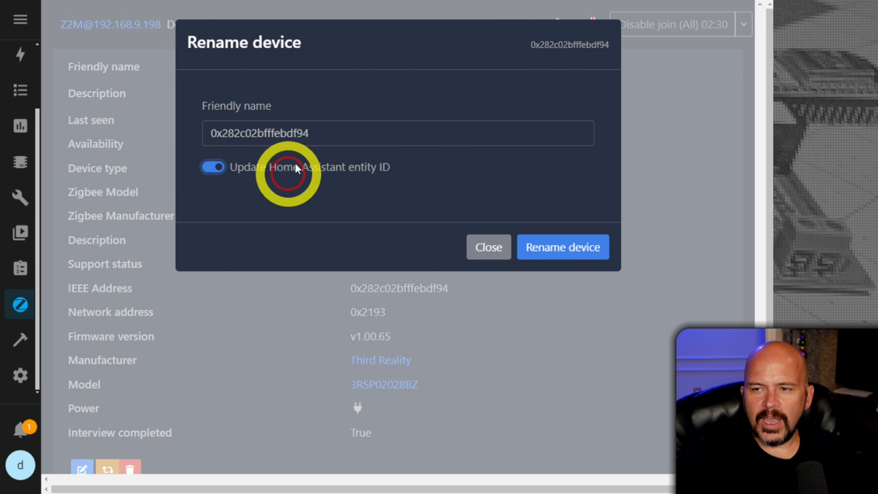
drag(323, 133, 151, 132)
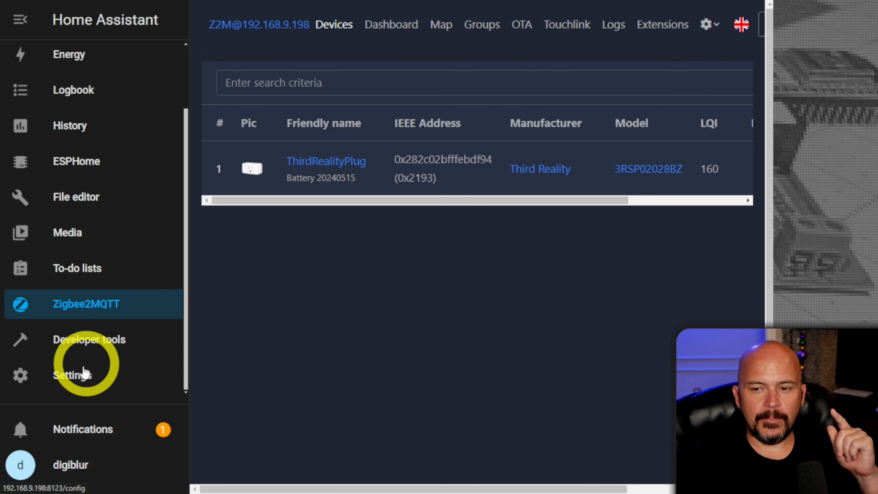
Configure the discovered MQTT integration in Home Assistant's Devices & services and finish without assigning areas
click(74, 382)
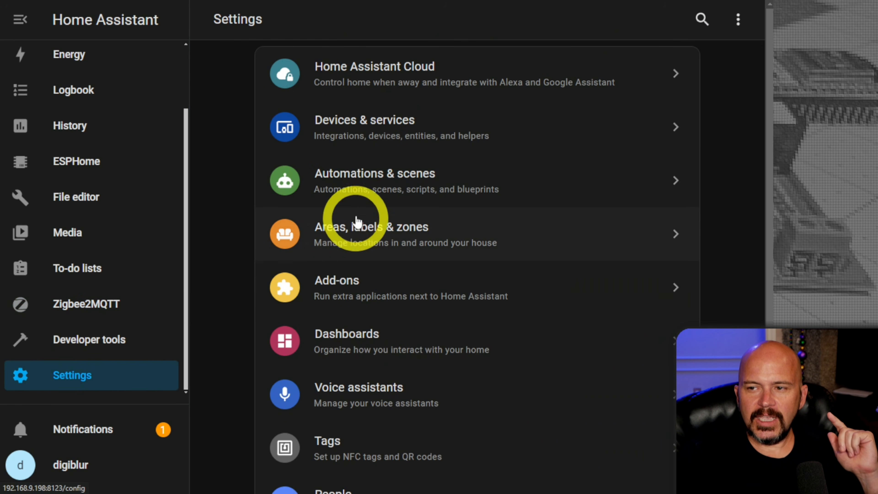
click(361, 136)
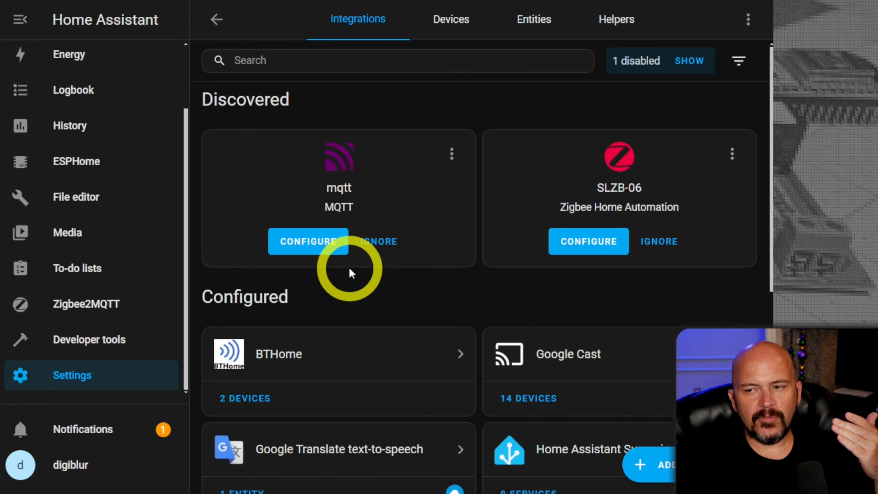
click(307, 241)
click(572, 297)
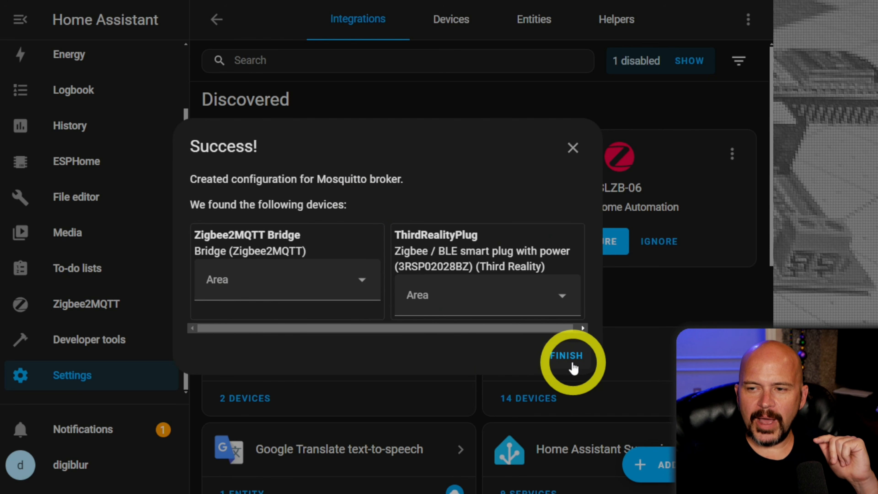
click(567, 357)
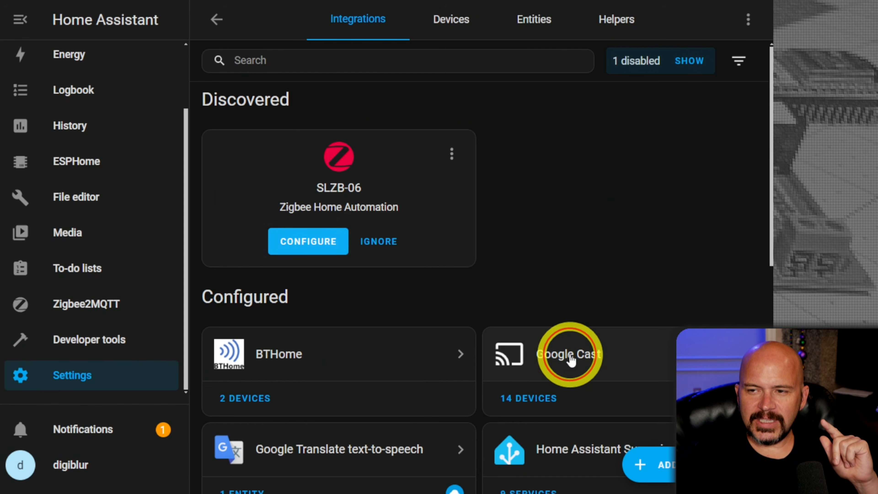
Open the ThirdRealityPlug device page from the mqtt integration's devices and reload it
scroll(375, 303, down, 10)
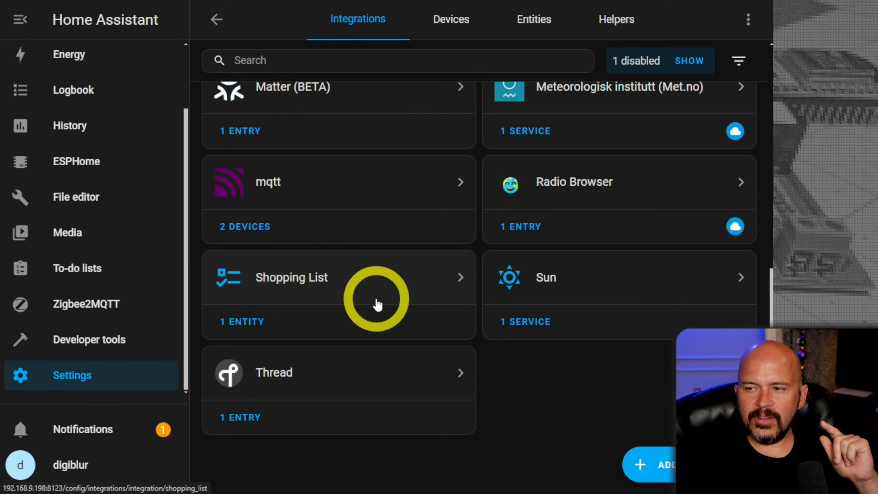
scroll(371, 313, up, 2)
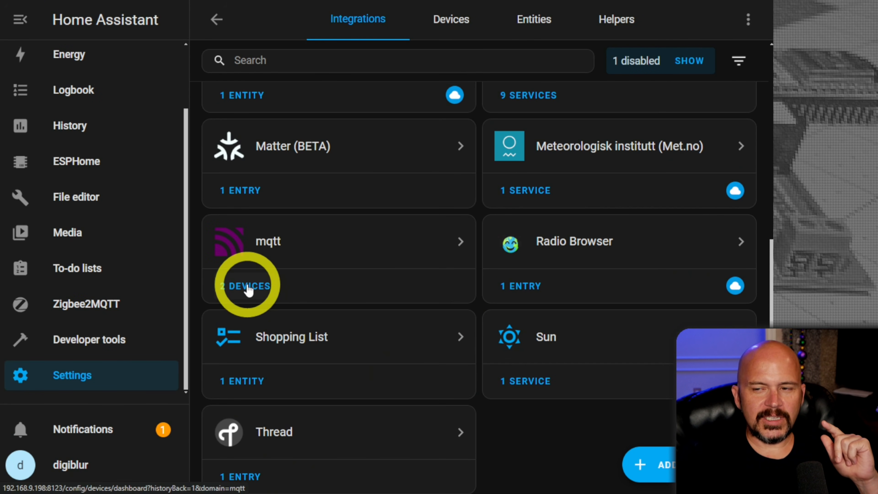
click(248, 290)
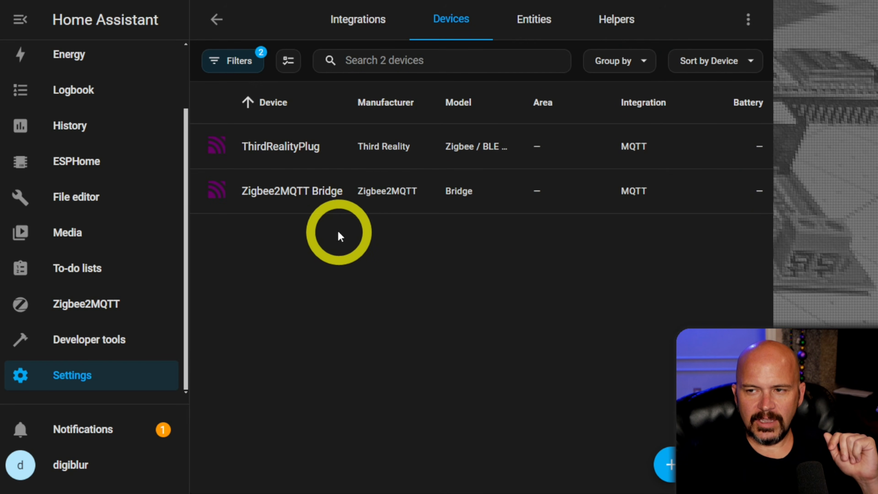
click(293, 149)
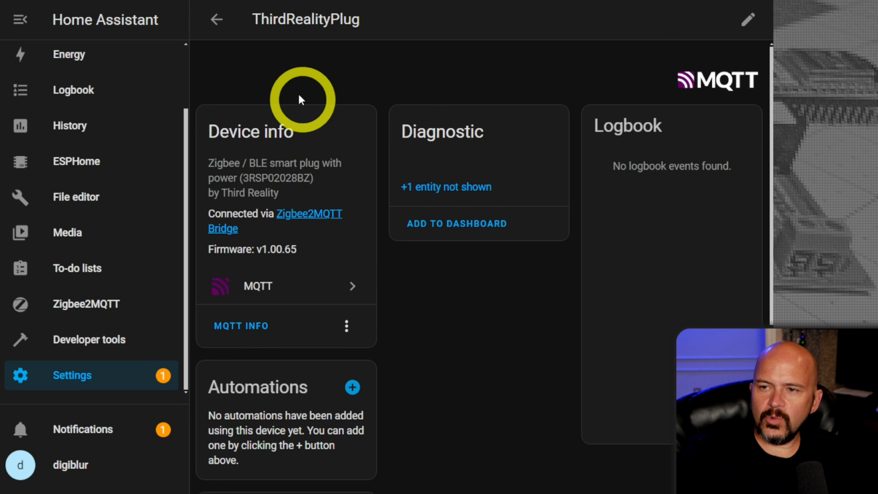
key(F5)
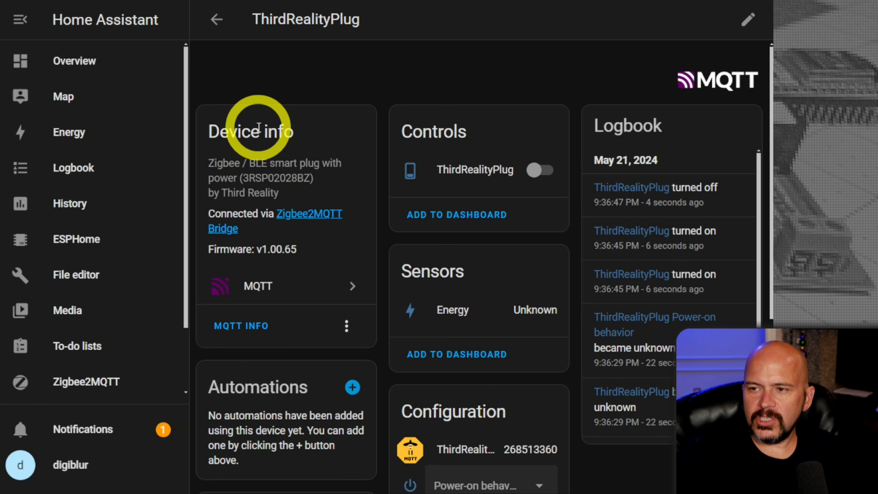
Review the plug's controls, sensors and configuration, show its hidden diagnostic entities and enable the Voltage entity
scroll(499, 306, down, 3)
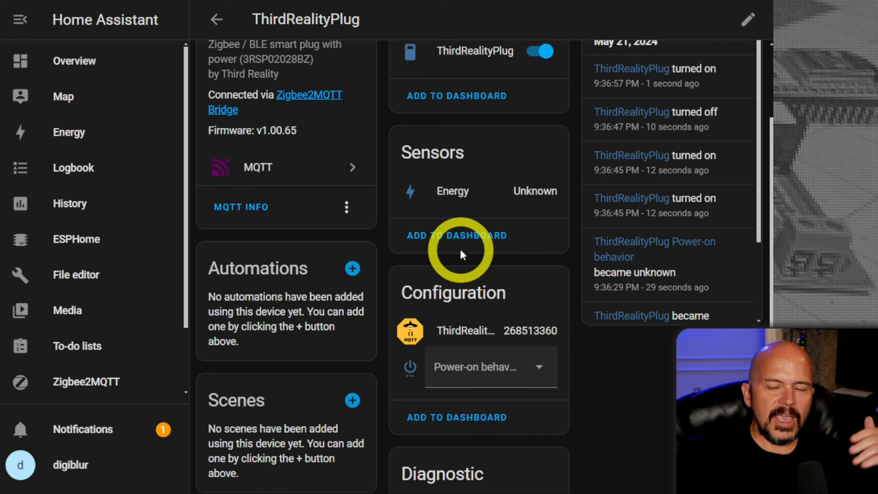
scroll(512, 253, up, 3)
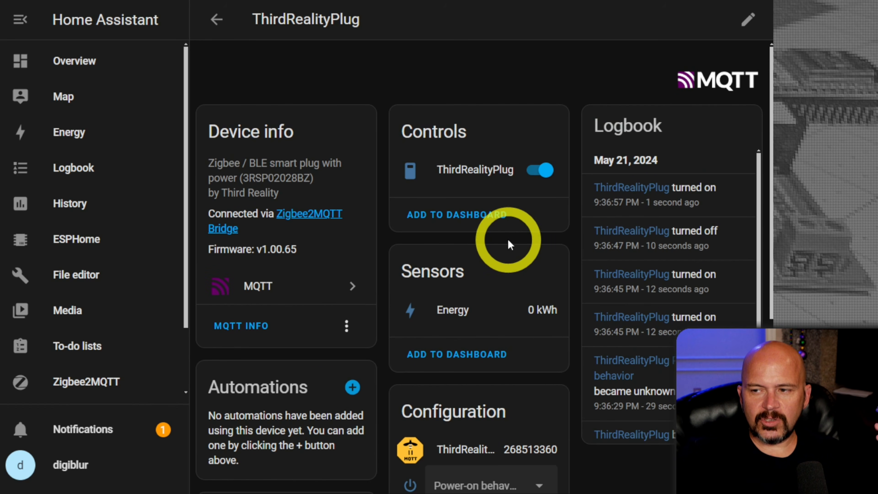
scroll(455, 319, down, 5)
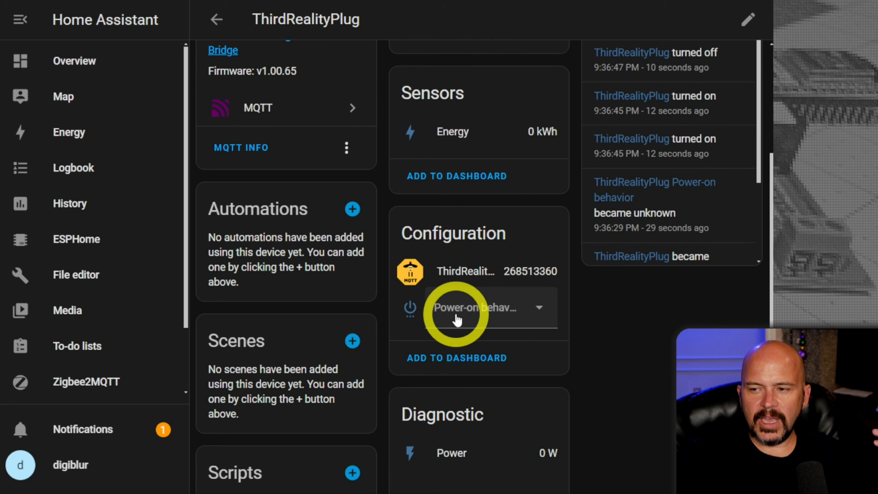
scroll(456, 319, down, 3)
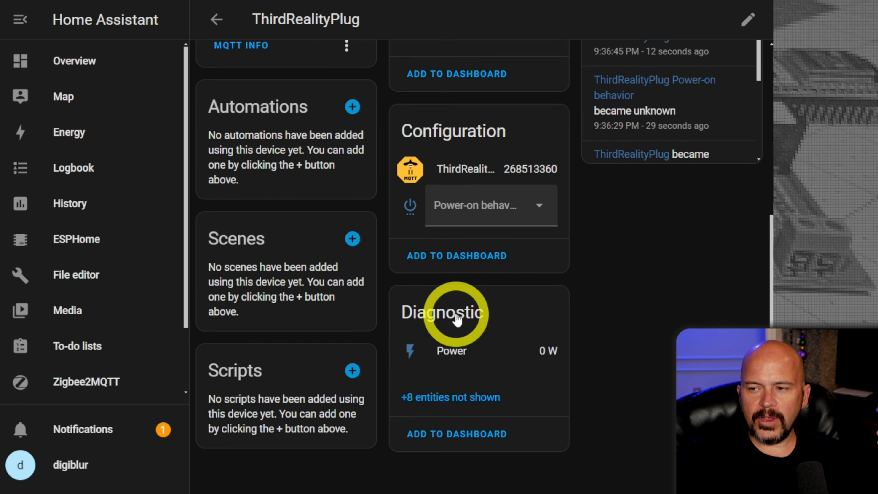
click(446, 411)
scroll(449, 398, down, 5)
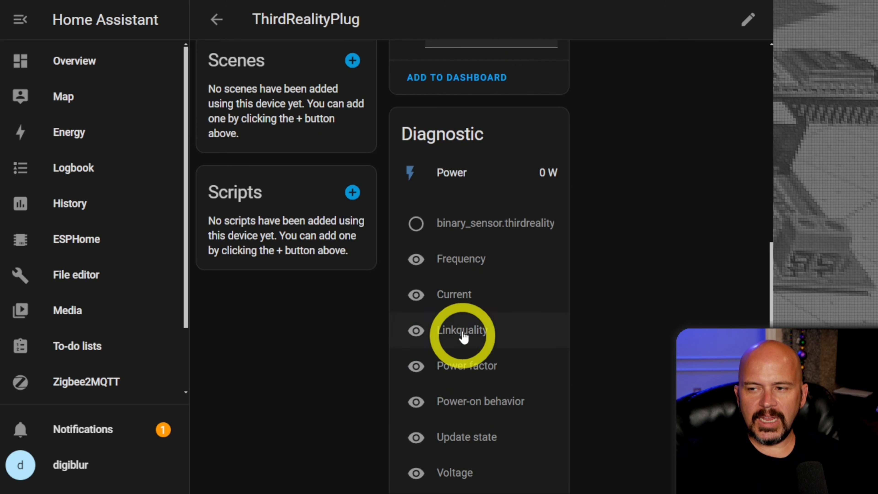
scroll(465, 341, down, 2)
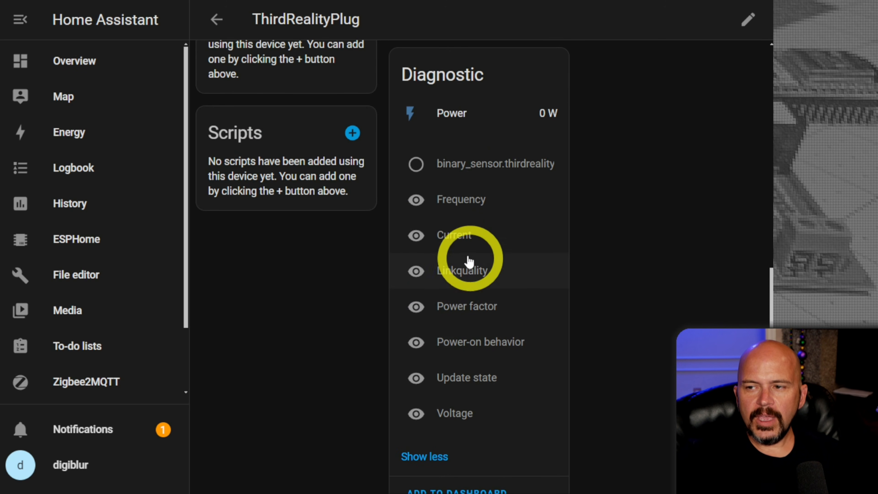
click(465, 422)
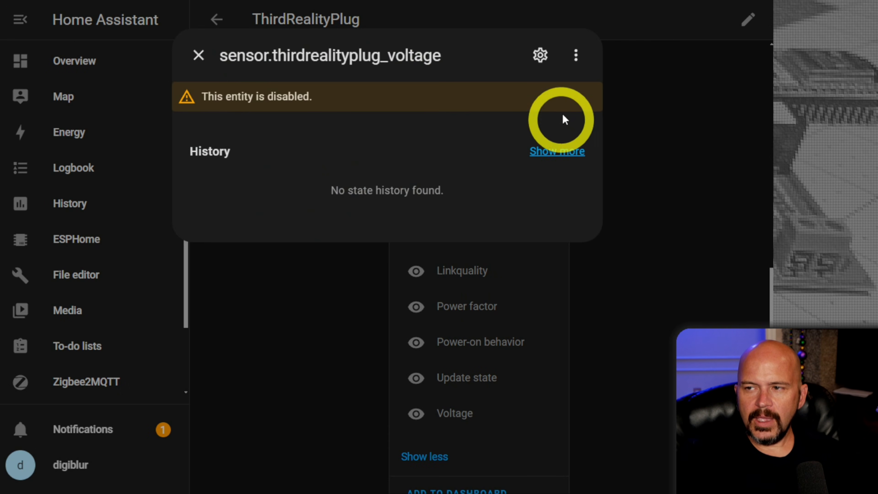
click(540, 56)
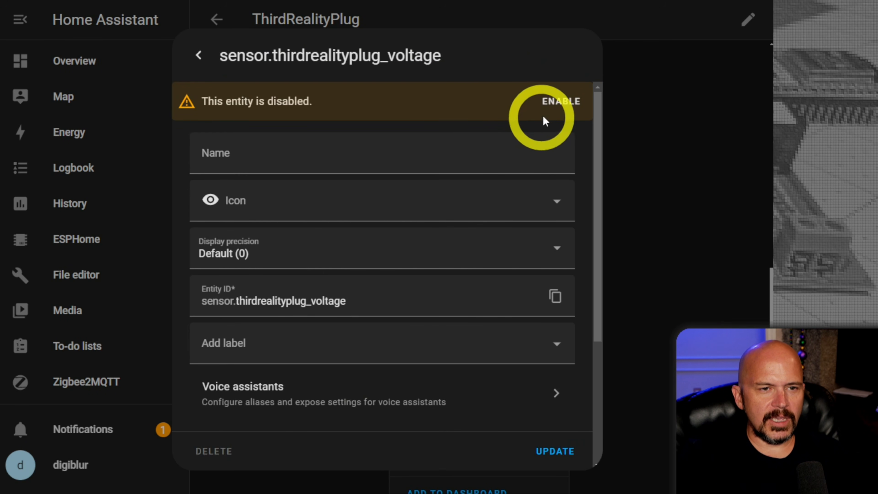
click(567, 109)
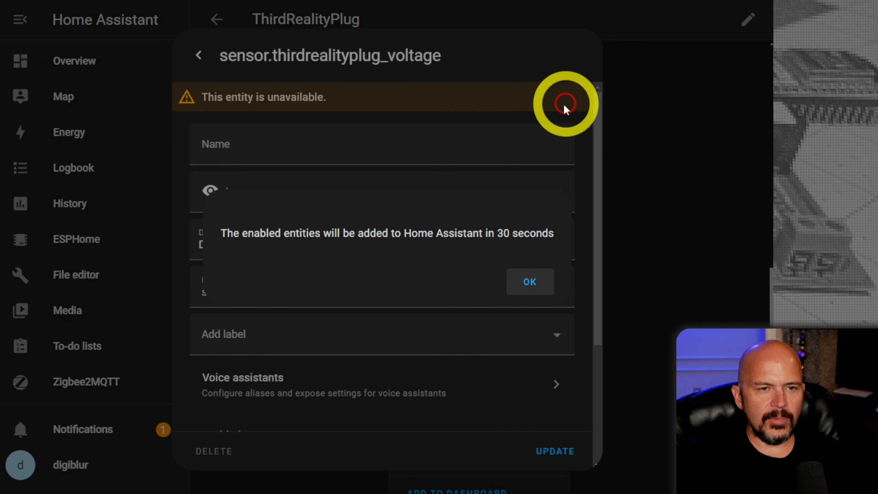
click(536, 280)
click(542, 445)
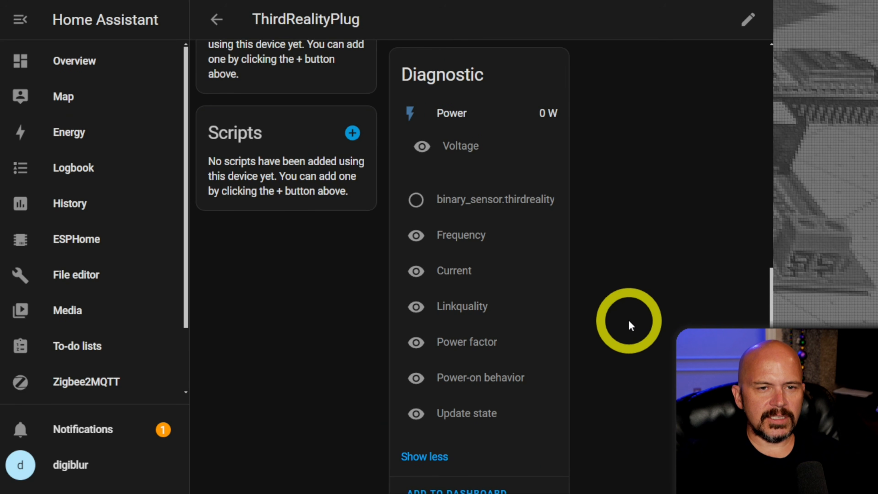
Return from the plug's diagnostic entities to the Home Assistant settings
scroll(628, 320, up, 5)
scroll(628, 320, up, 5)
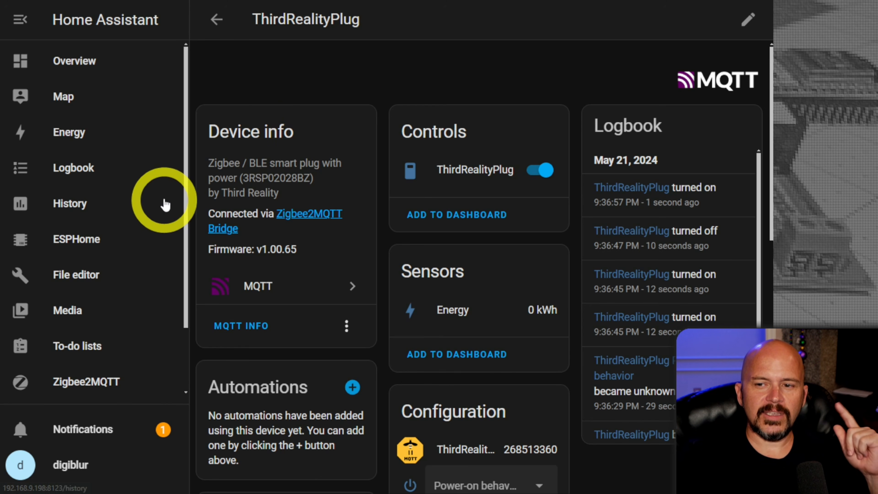
scroll(98, 397, down, 3)
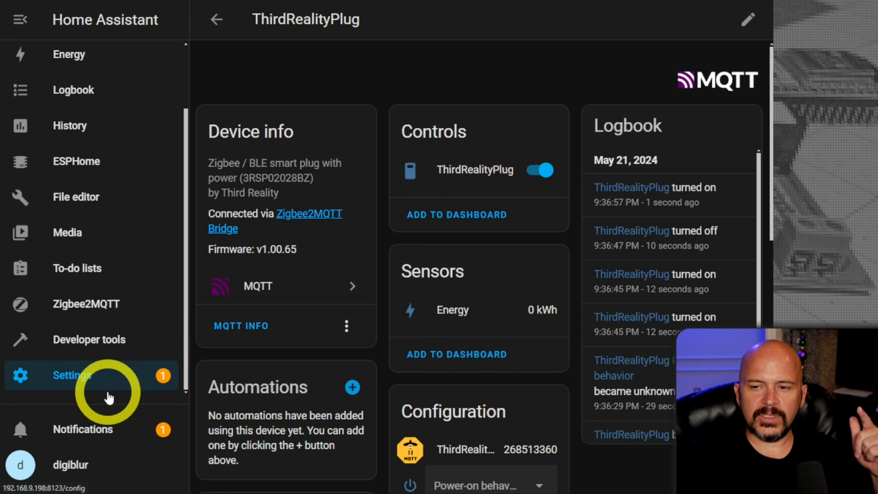
click(85, 380)
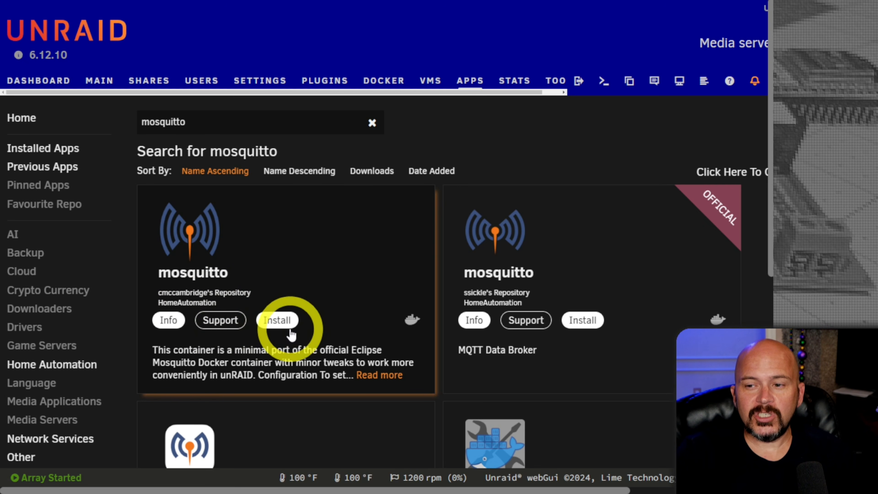
In Unraid, start installing the mosquitto app from cmccambridge's Repository and set its repository to cmccambridge/mosquitto-unraid:2.0.15
click(276, 321)
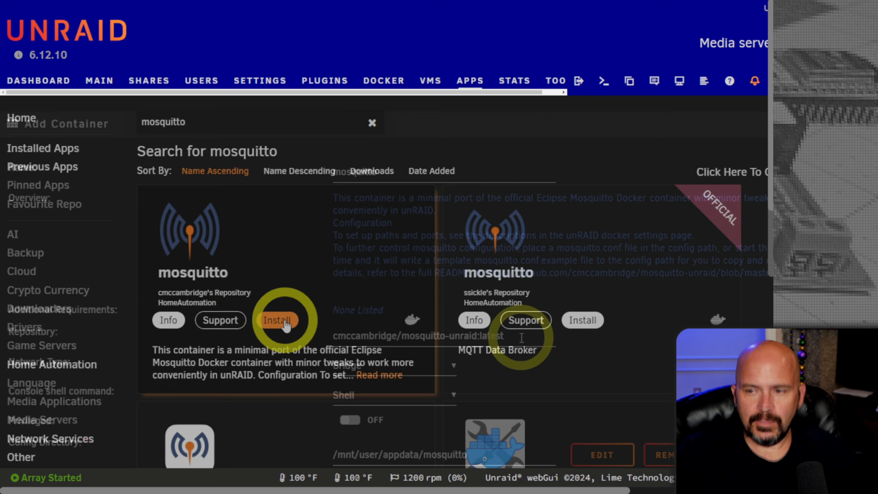
click(540, 351)
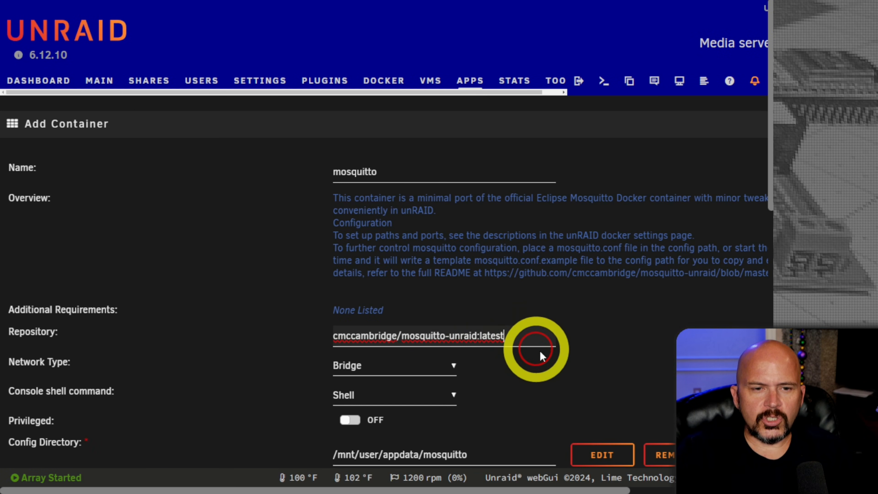
key(BackSpace)
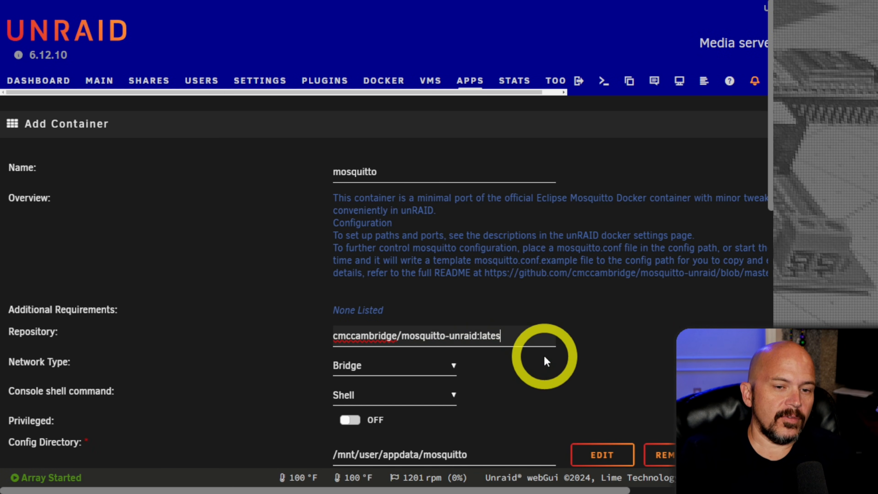
key(BackSpace)
key(BackSpace)
key(BackSpace)
key(BackSpace)
key(BackSpace)
text(2.0.15)
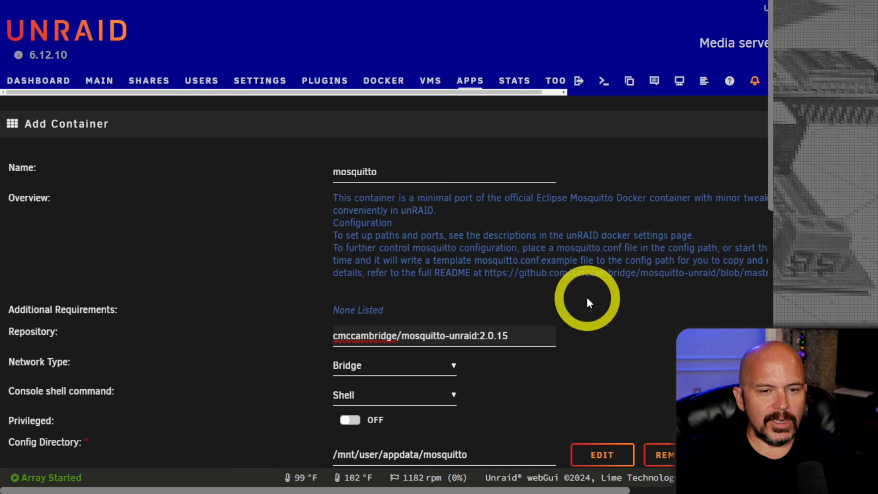
Set the container's Persistent Data Directory to /mnt/user/appdata/mosquitto/data, reusing the Config Directory path
scroll(571, 297, down, 5)
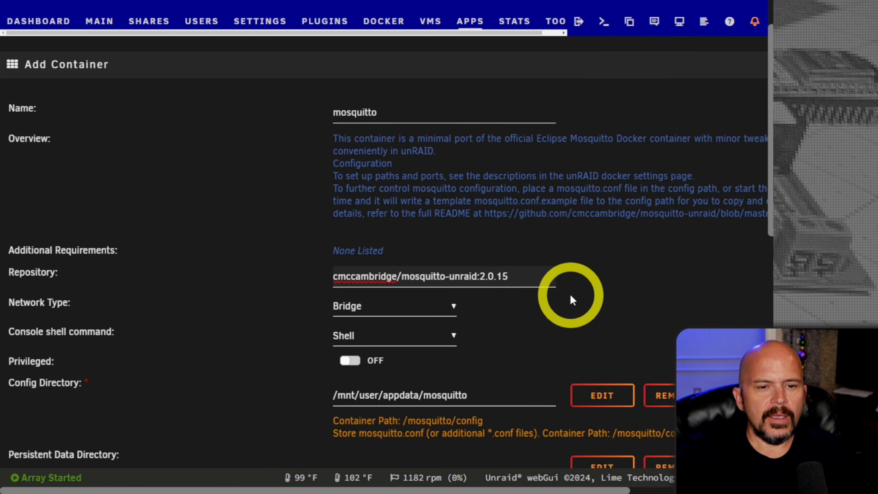
scroll(557, 280, down, 2)
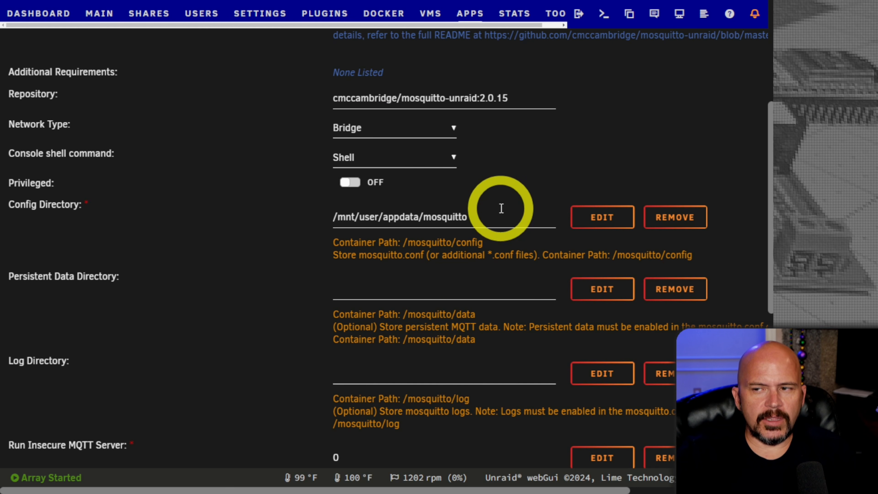
drag(496, 216, 322, 218)
key(ctrl+c)
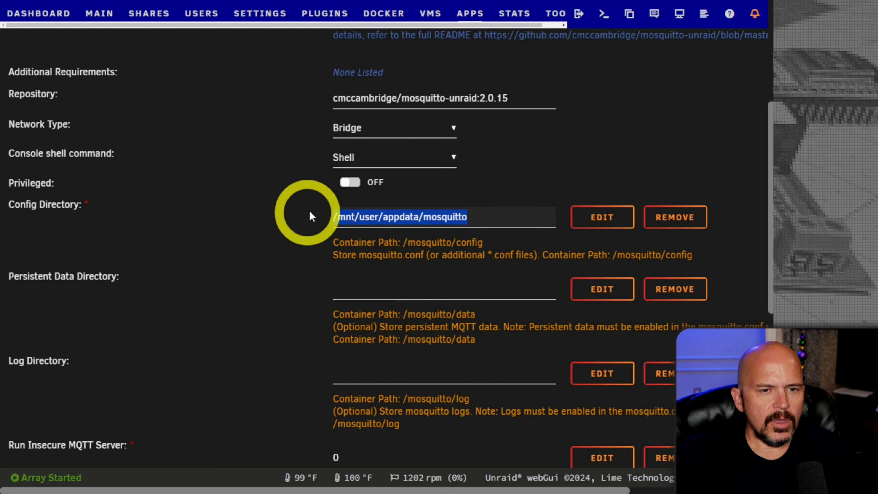
click(361, 284)
key(ctrl+v)
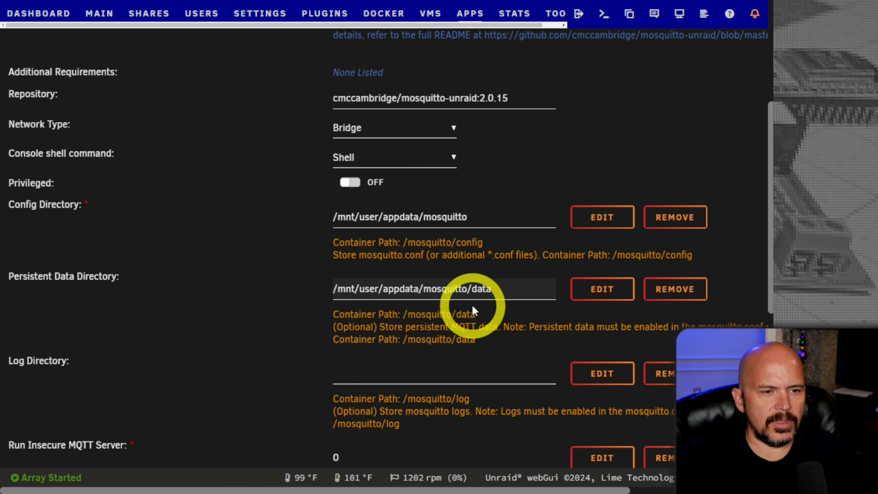
Set the container's Log Directory to /mnt/user/appdata/mosquitto/logs
scroll(533, 313, down, 2)
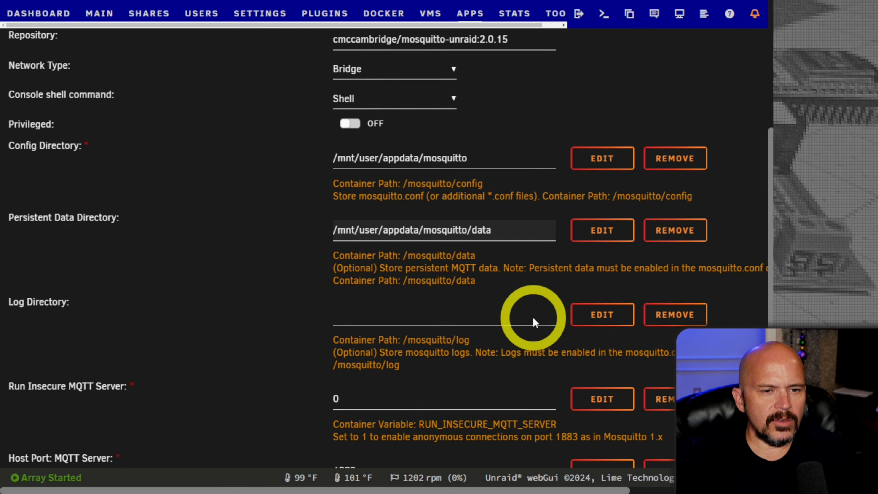
scroll(501, 298, down, 2)
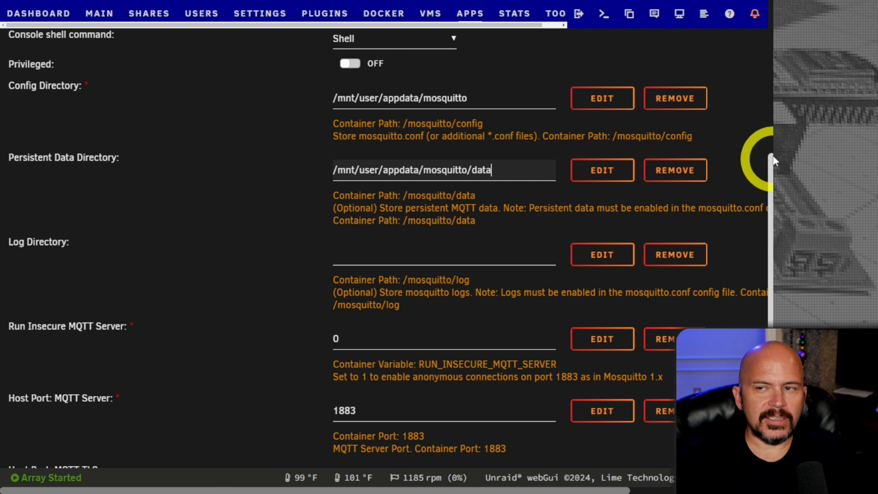
click(480, 256)
key(ctrl+v)
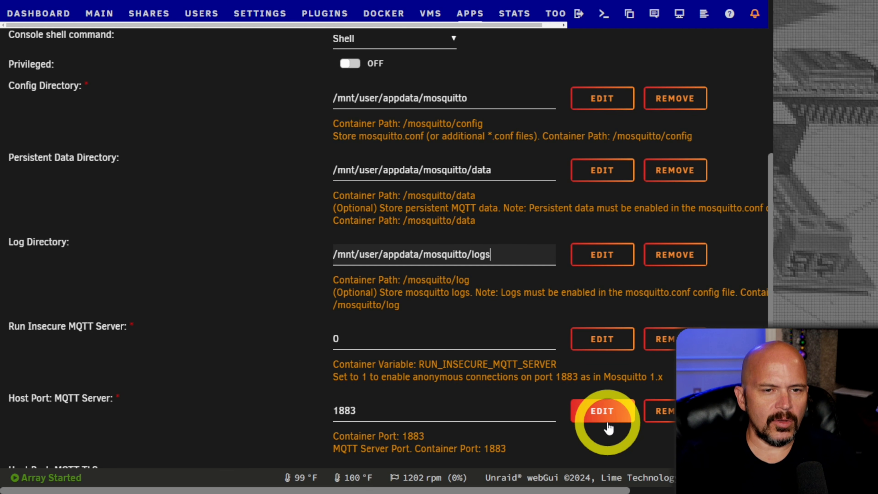
Create the mosquitto container with the configured template and finish its installation
scroll(603, 419, down, 2)
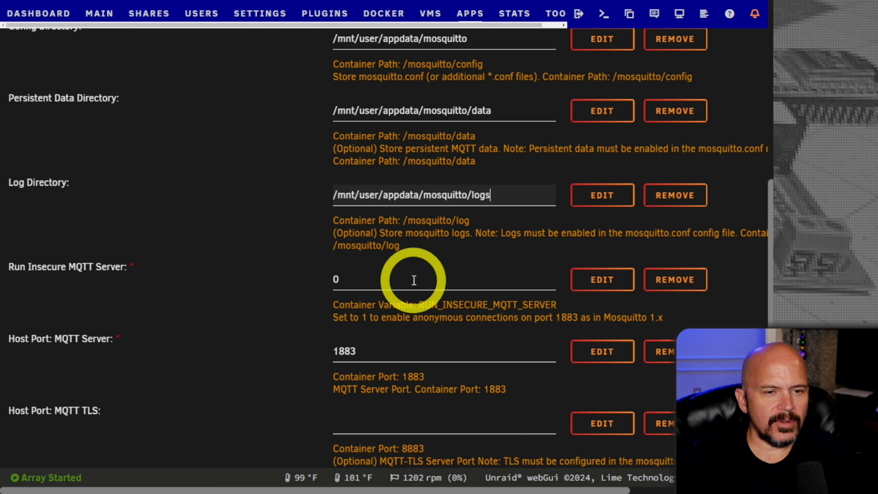
scroll(456, 397, down, 2)
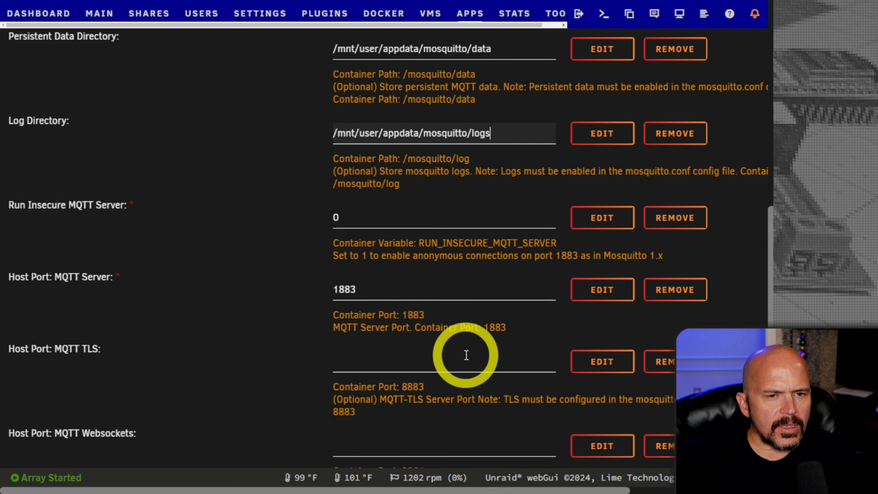
scroll(466, 355, down, 2)
scroll(464, 354, down, 3)
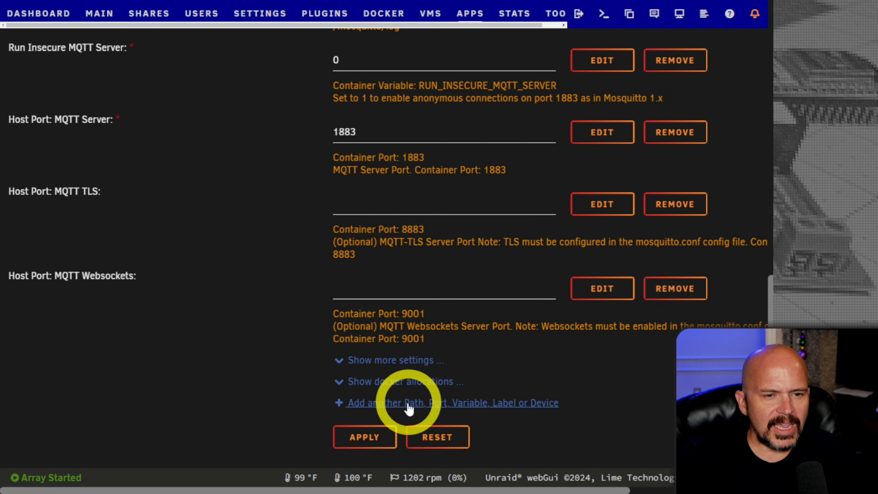
click(361, 436)
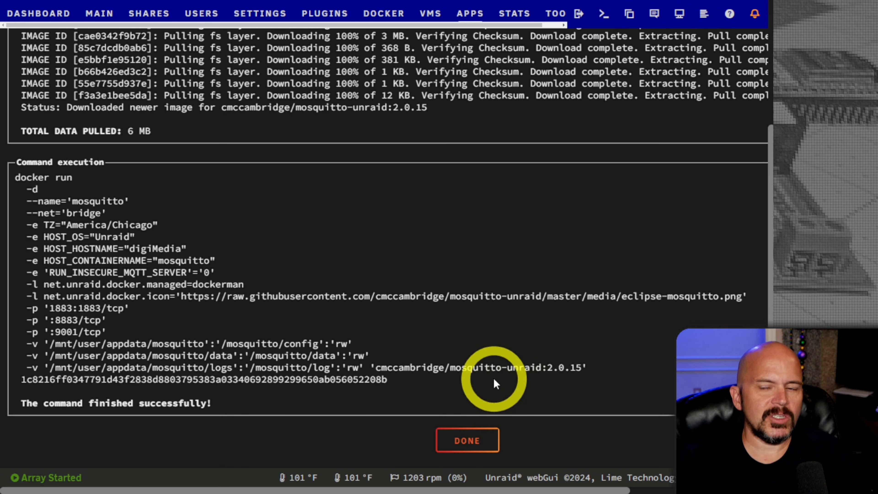
click(477, 440)
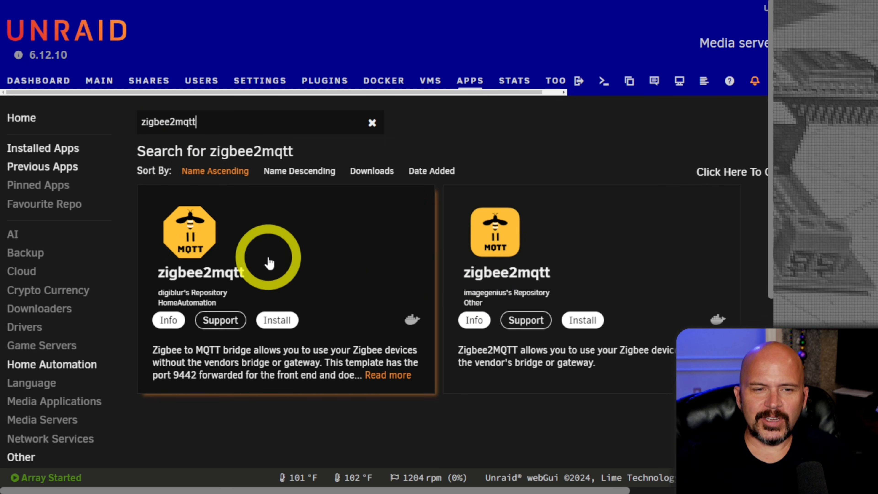
Open the install template for zigbee2mqtt from digiblur's Repository and review its container settings and overview instructions
click(284, 270)
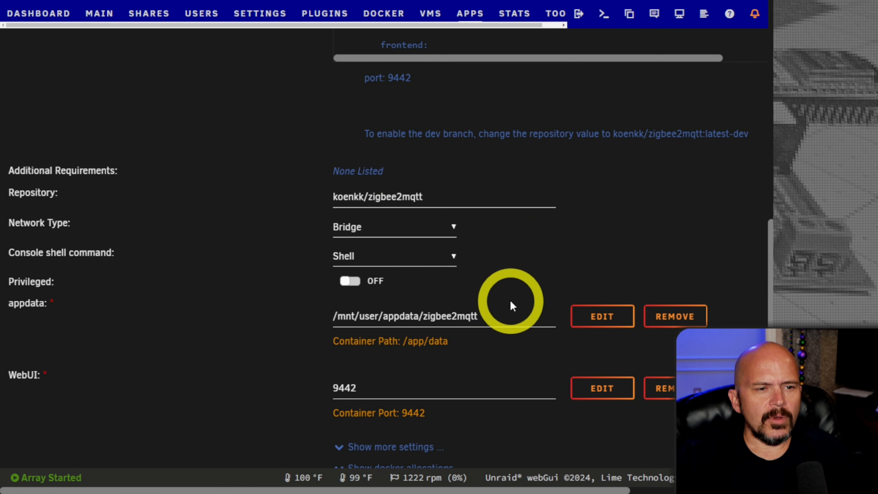
scroll(508, 301, down, 1)
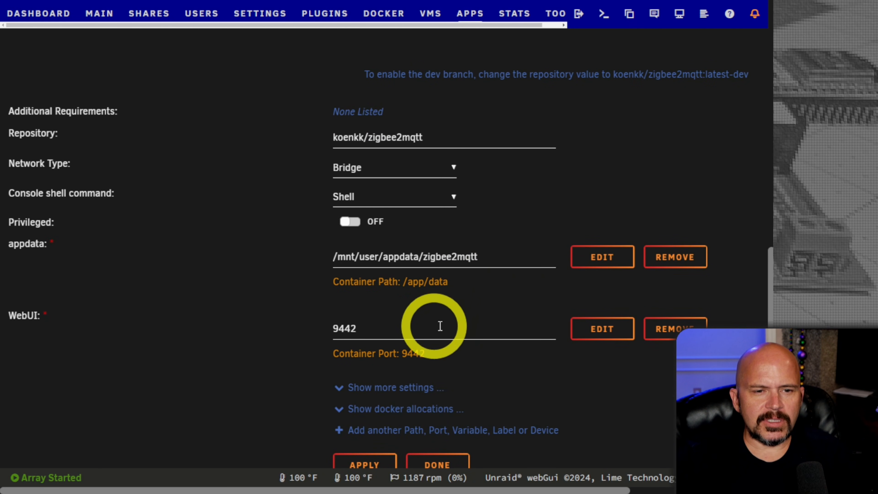
scroll(463, 315, down, 1)
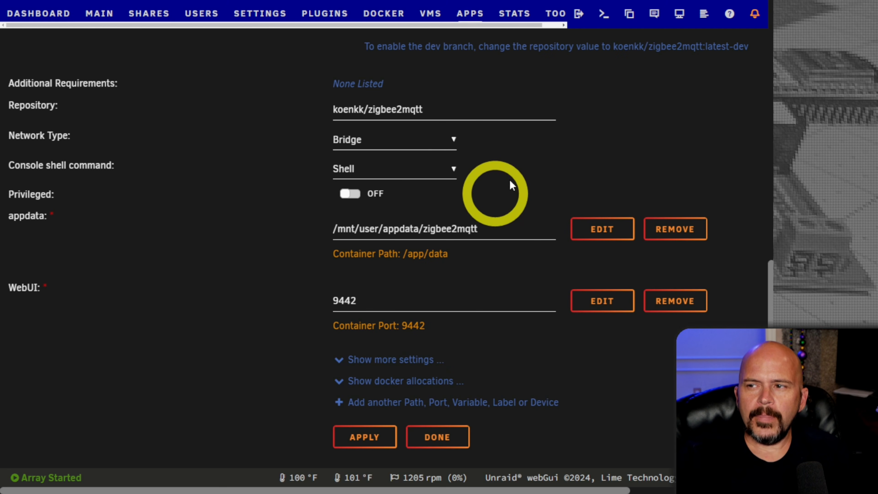
scroll(507, 177, up, 10)
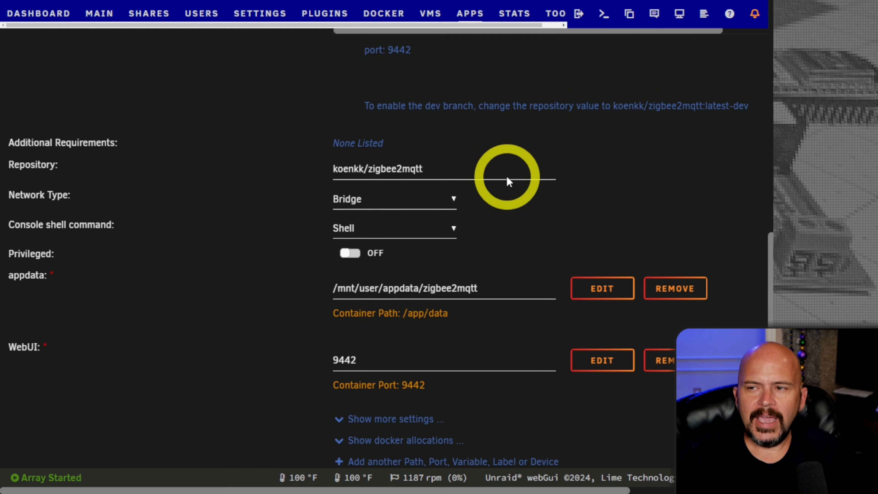
scroll(506, 197, up, 2)
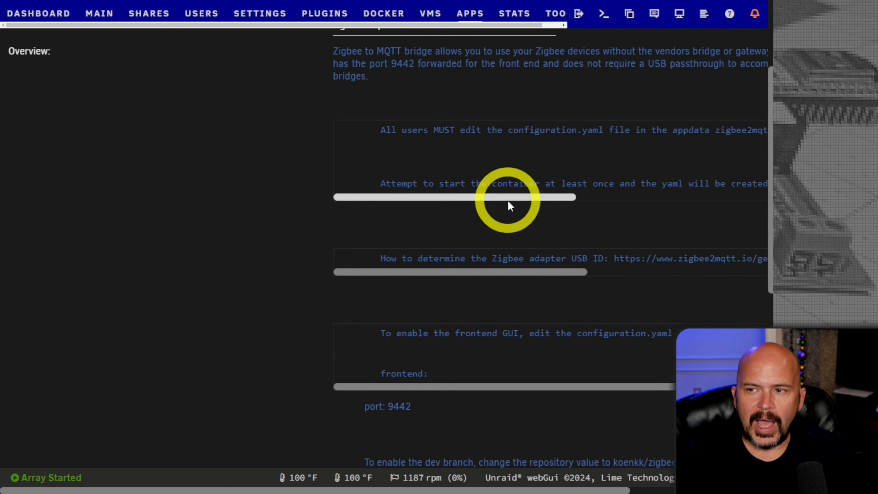
Follow the overview's adapter USB ID link to the Zigbee2MQTT documentation and copy the command ls -l /dev/serial/by-id
scroll(449, 263, right, 5)
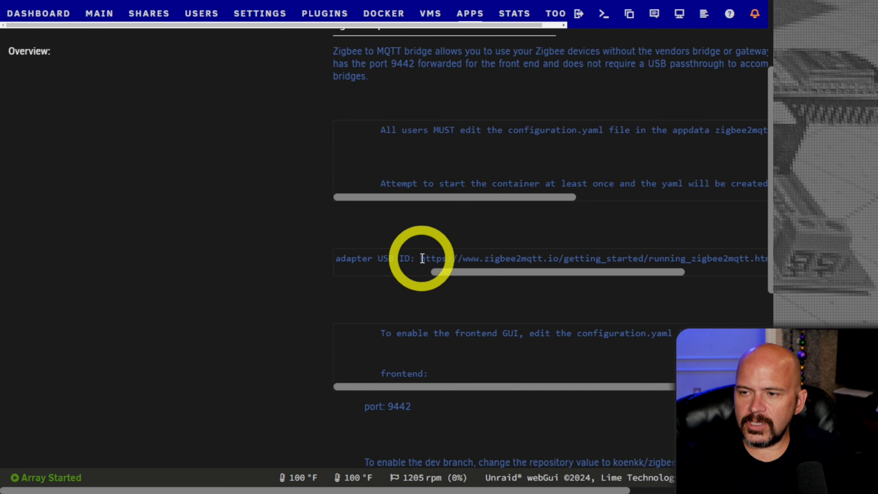
drag(446, 274, 465, 276)
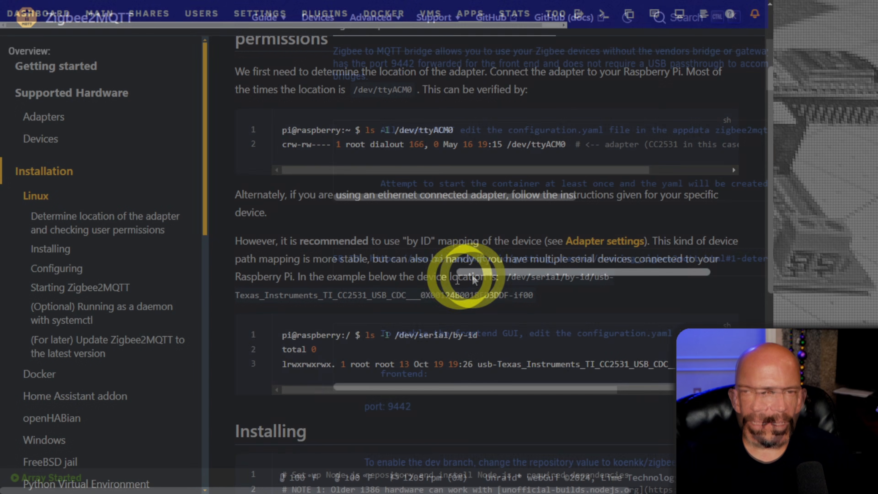
drag(366, 335, 483, 334)
key(ctrl+c)
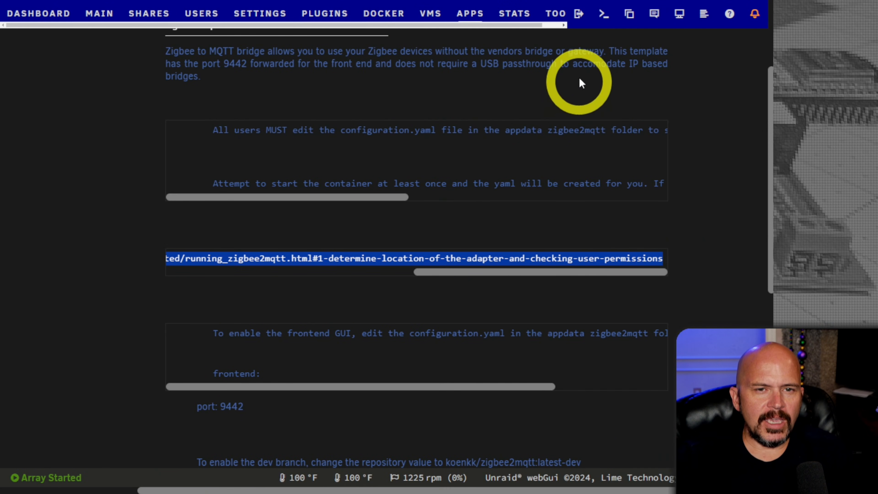
Run the copied command ls -l /dev/serial/by-id in the Unraid terminal
click(605, 15)
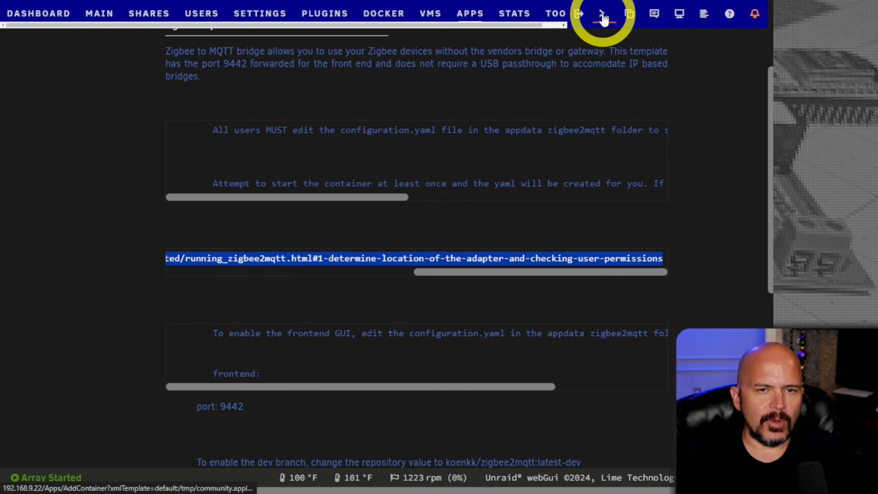
right_click(264, 150)
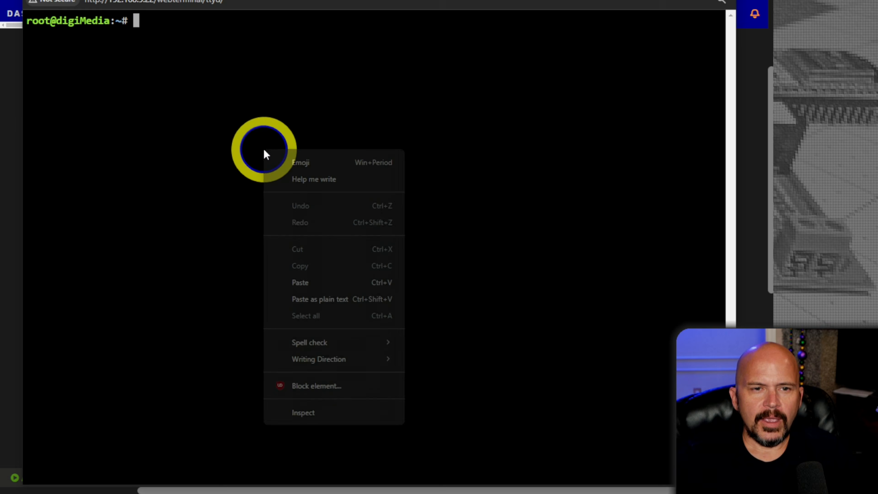
click(318, 296)
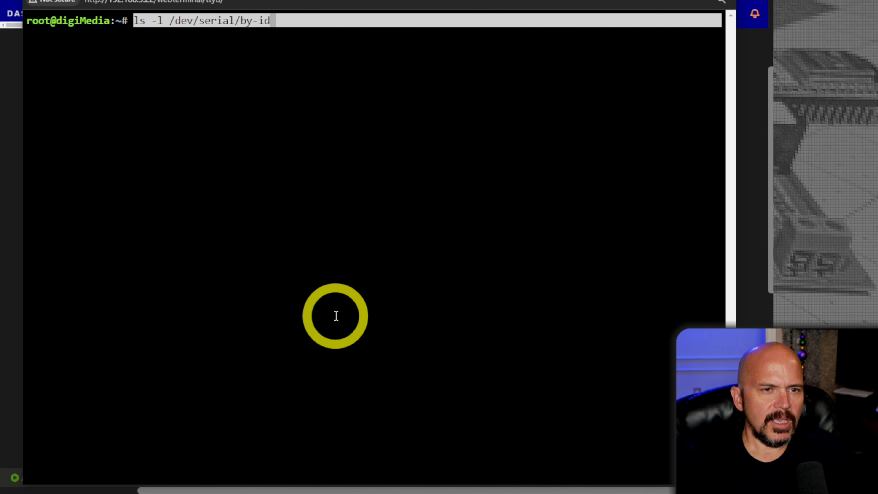
key(Return)
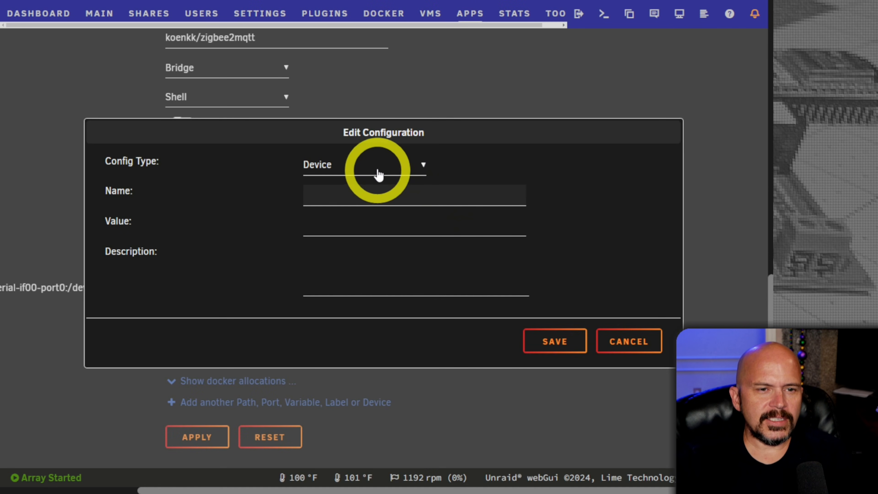
In the template's new Device configuration, set the name to zigbee and the value to /dev/serial/by-id/ copied from the documentation
click(358, 200)
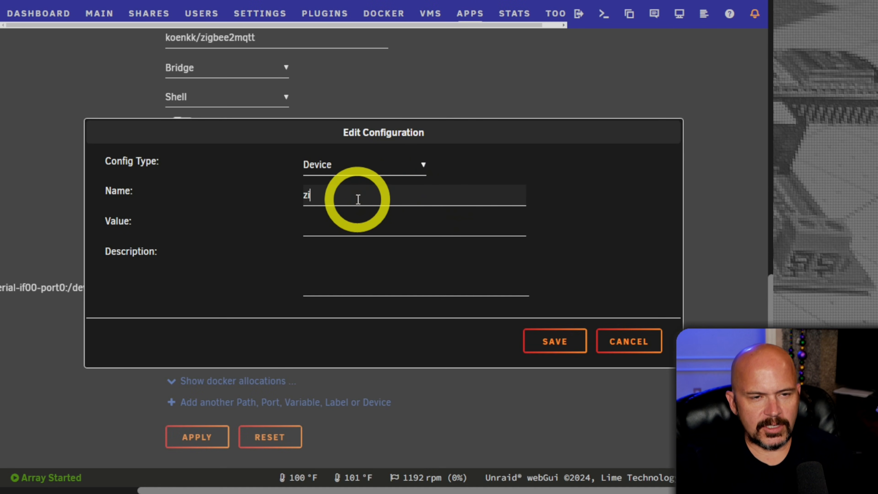
key(Tab)
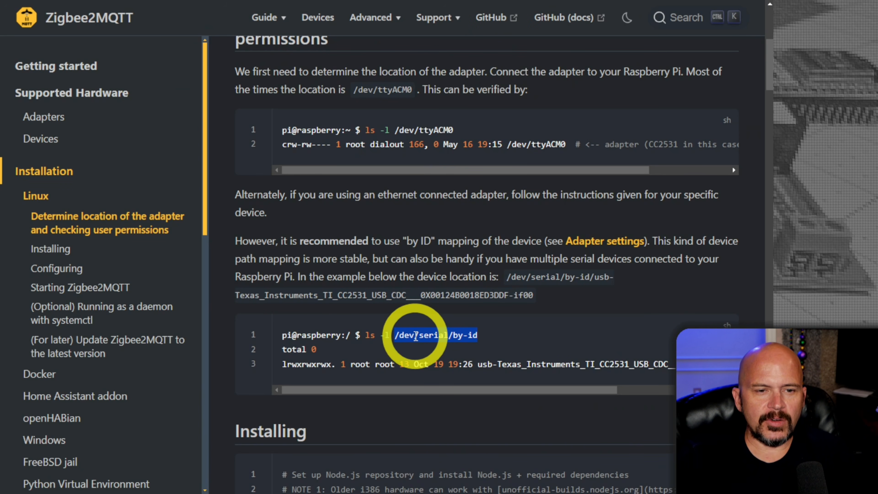
right_click(417, 337)
click(450, 349)
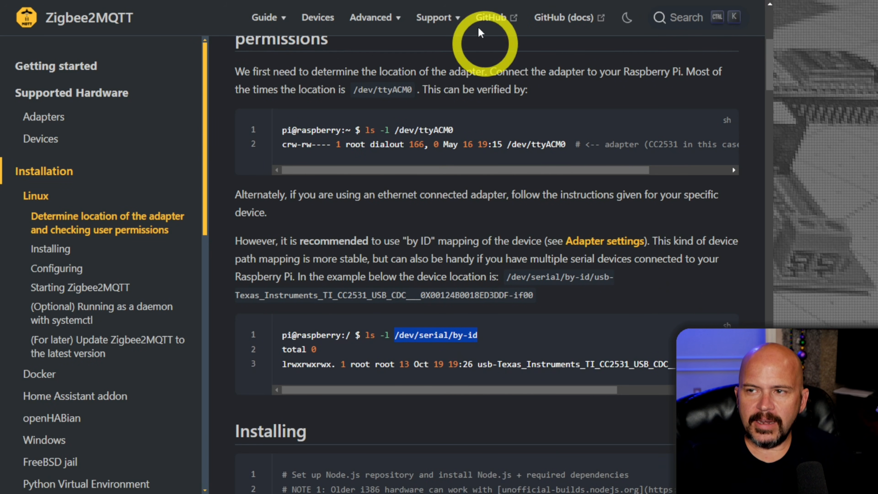
click(394, 1)
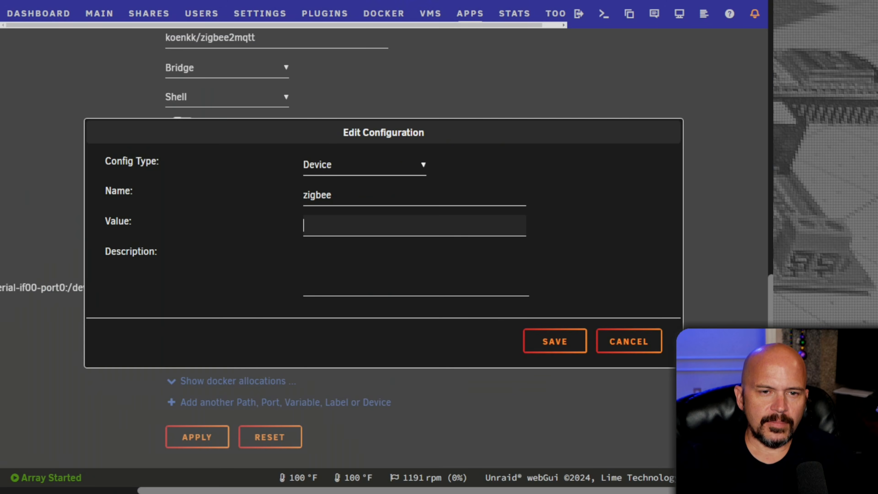
click(328, 228)
key(ctrl+v)
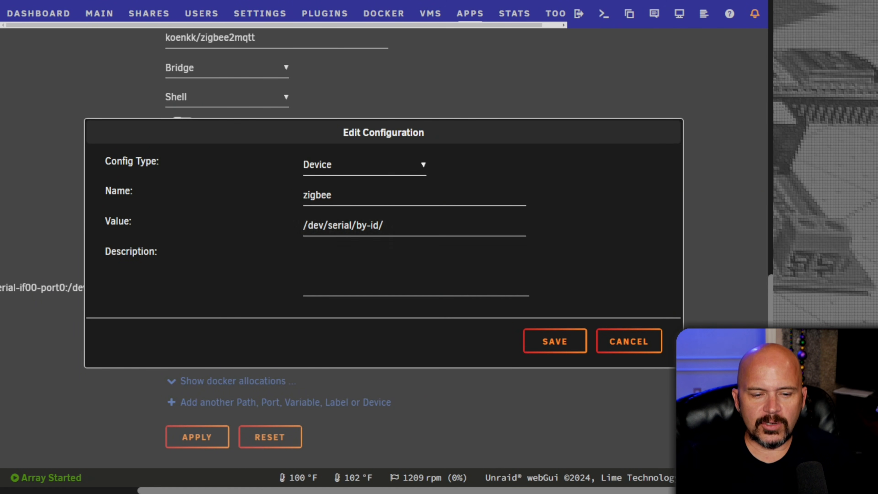
Complete the device value by appending usb-1a86_USB_Serial-if00-port0 from the terminal output and the container mapping :/dev/zigbee
click(149, 493)
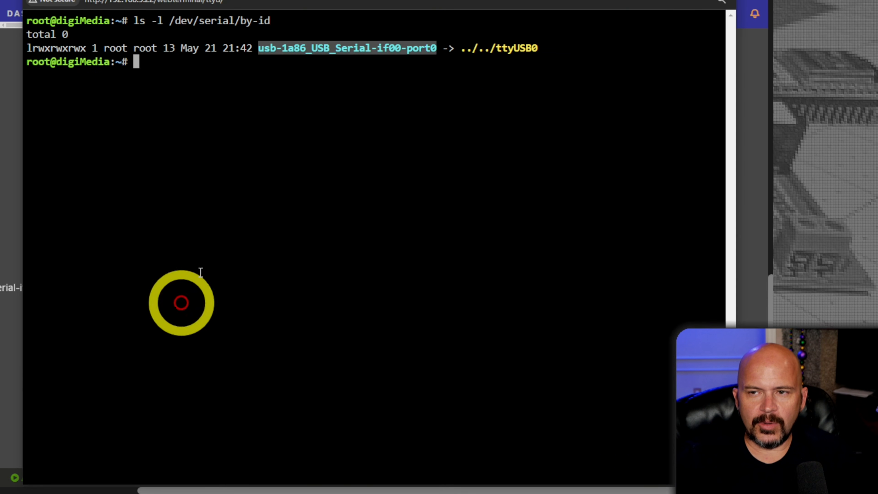
right_click(347, 52)
click(380, 120)
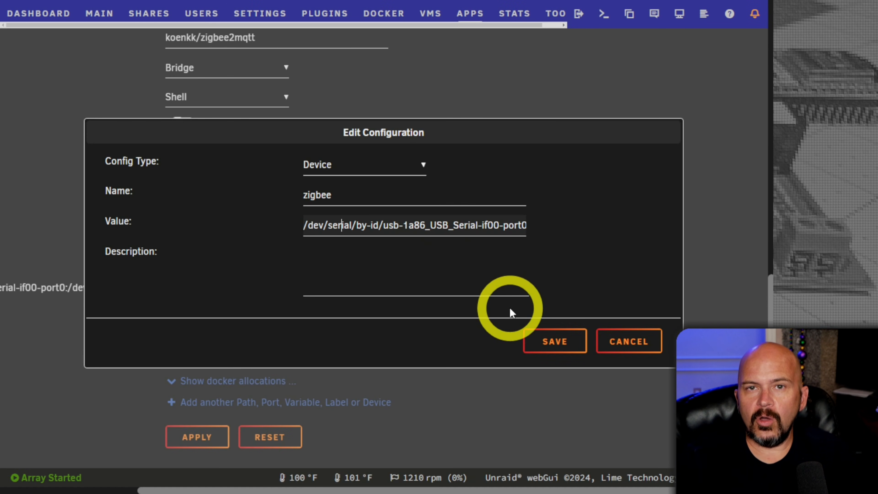
key(End)
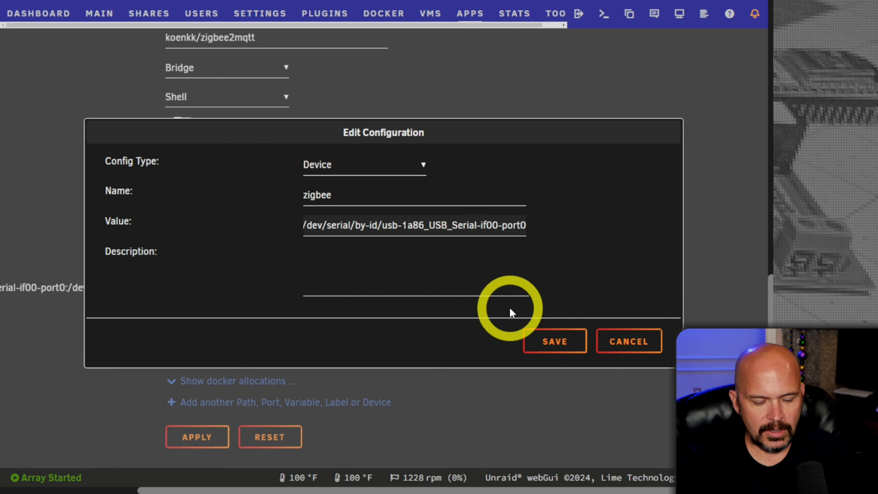
text(:/dev/)
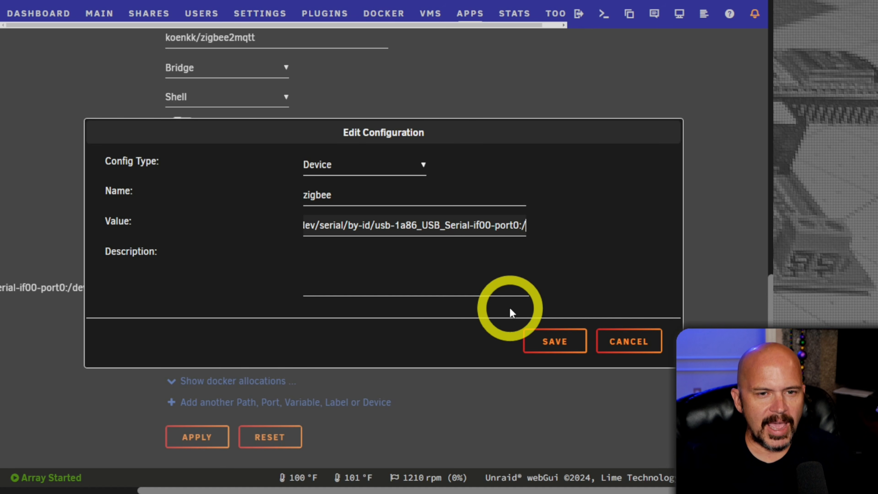
text(zigbee)
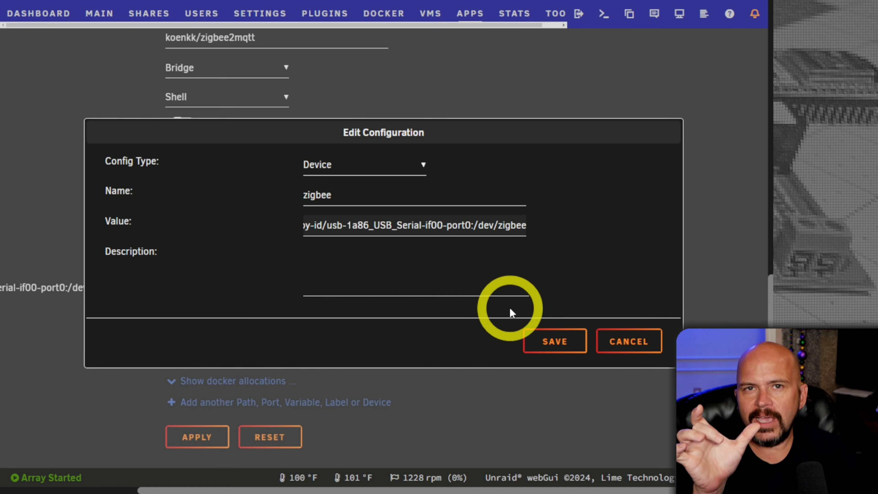
Save the zigbee device entry and create the zigbee2mqtt container, finishing its installation
click(554, 342)
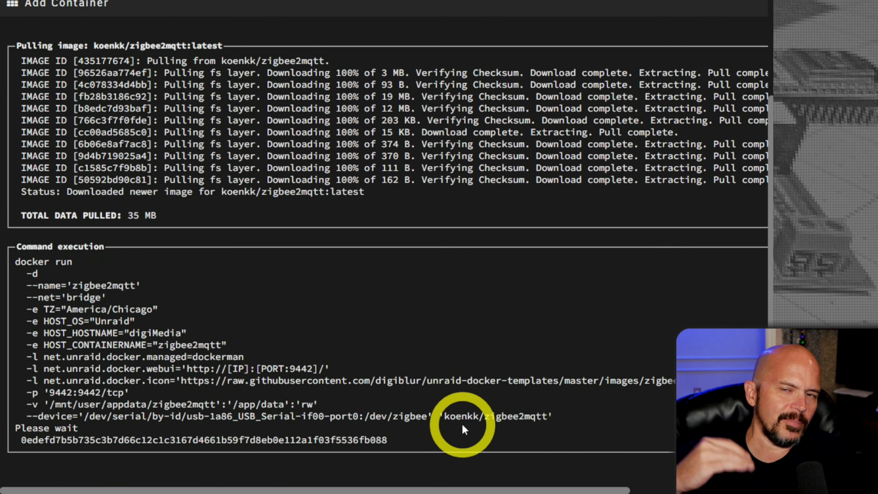
scroll(476, 361, down, 2)
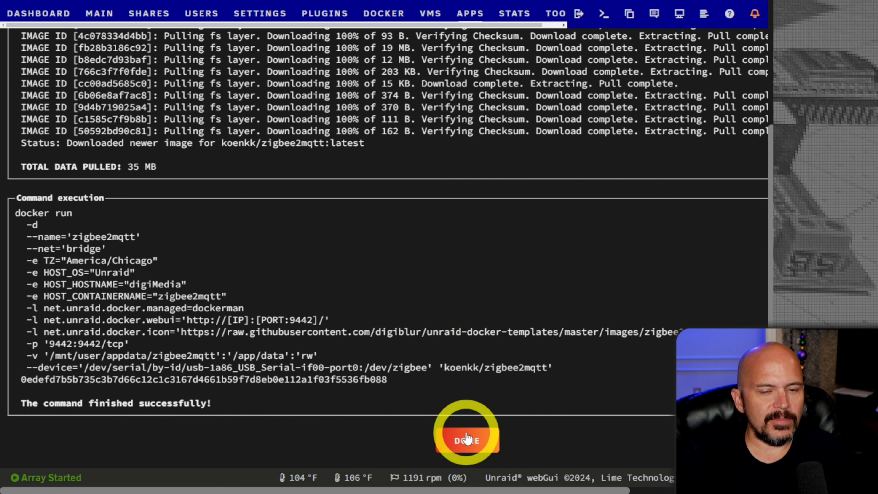
click(466, 438)
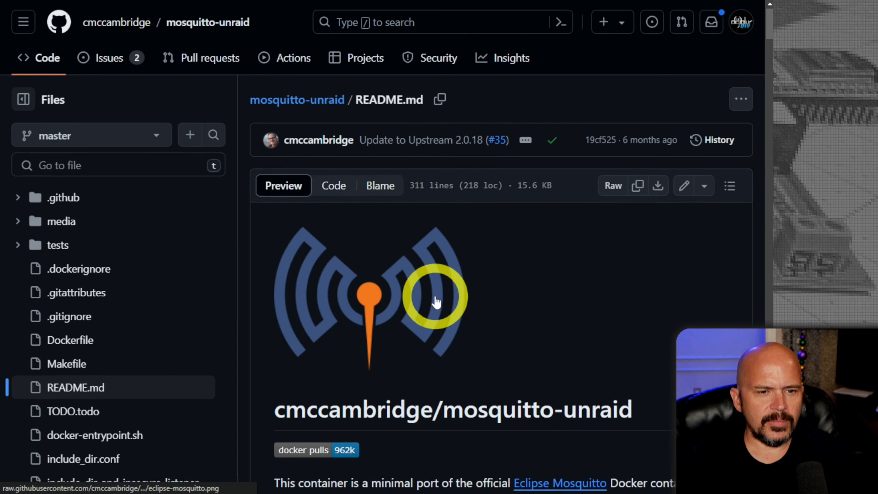
Scan the mosquitto-unraid README on GitHub and open the server's /mnt/user/appdata folder in WinSCP
scroll(436, 301, down, 10)
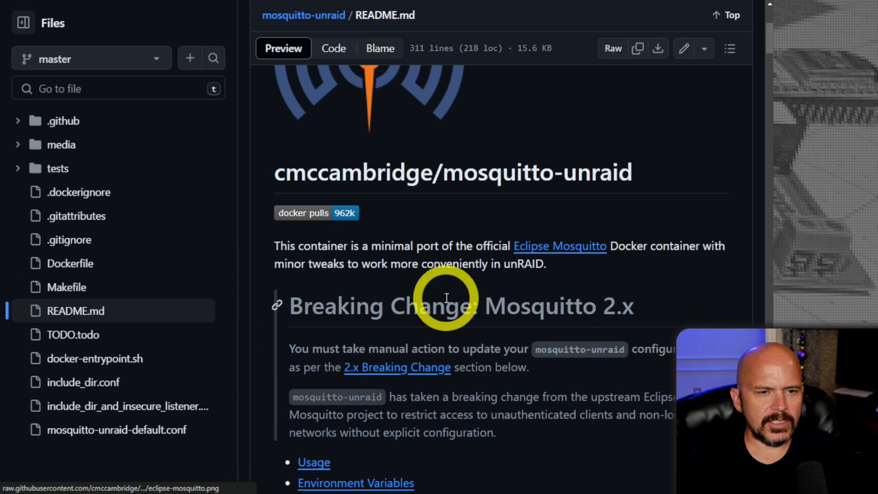
scroll(481, 299, down, 10)
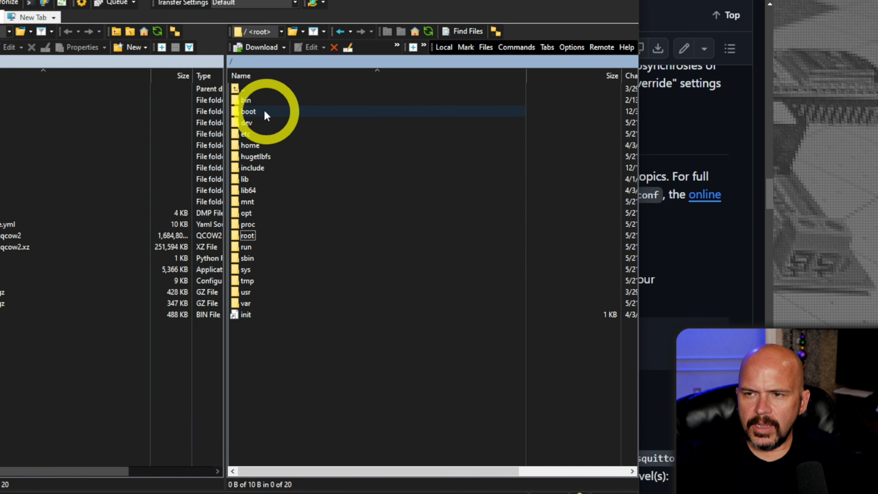
double_click(253, 204)
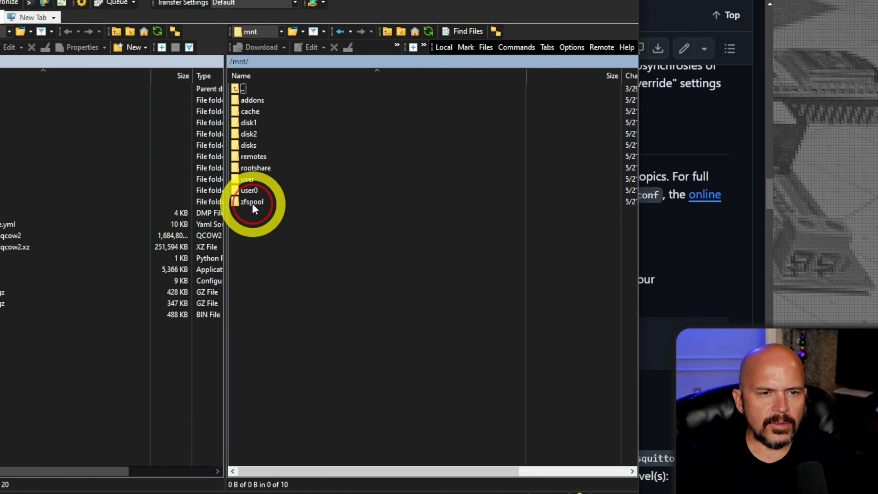
double_click(246, 180)
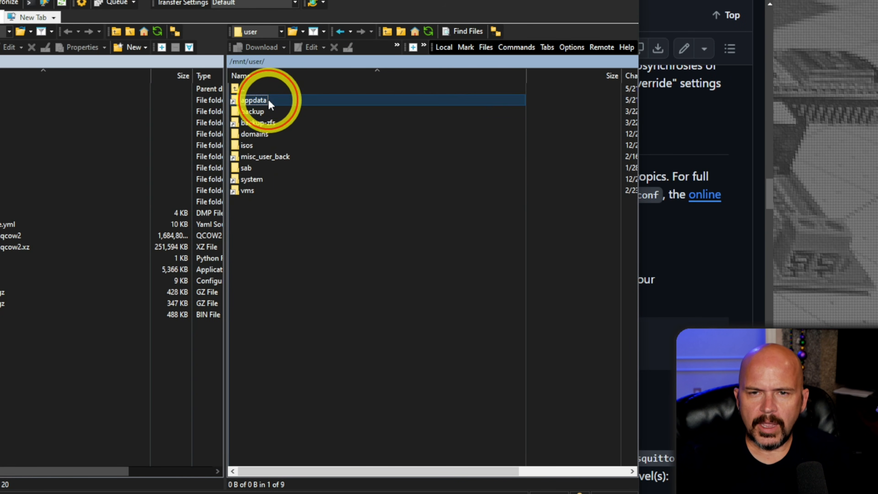
double_click(264, 100)
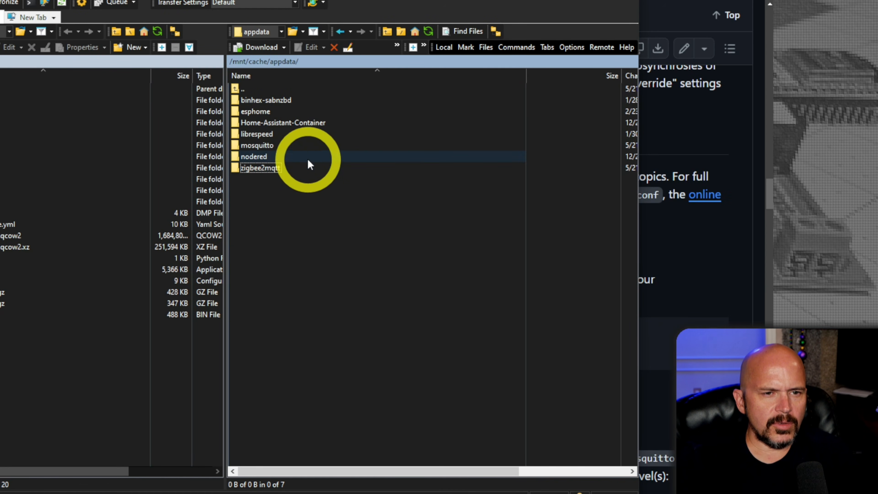
In mosquitto-unraid-default.conf, uncomment the listener, protocol and password_file lines of Option 2, add persistence true and persistence_location /mosquitto/data/, and save the file
double_click(266, 145)
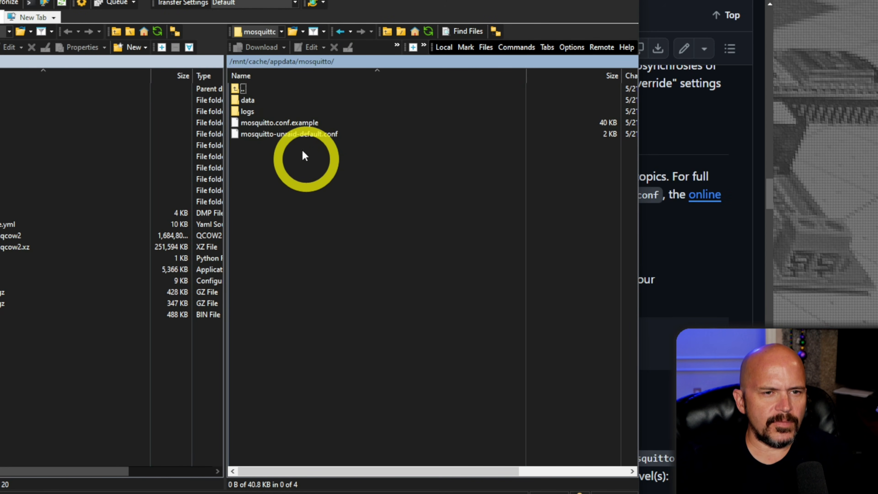
right_click(307, 135)
click(334, 155)
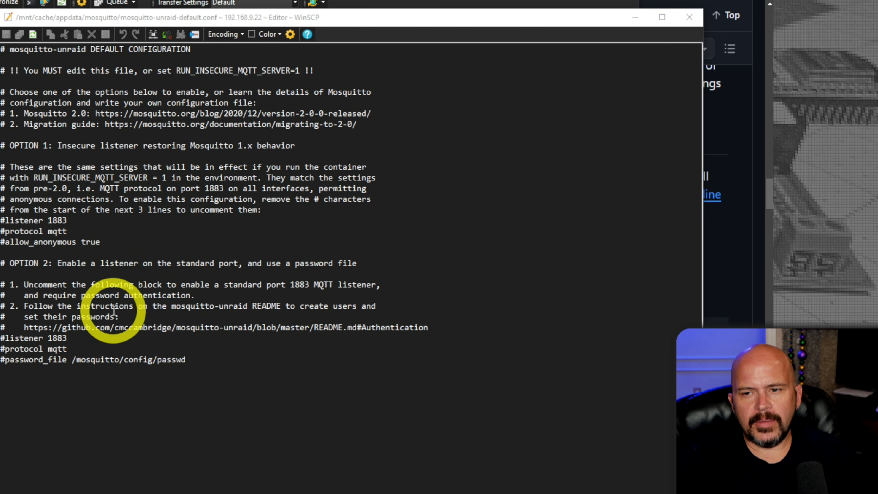
click(160, 365)
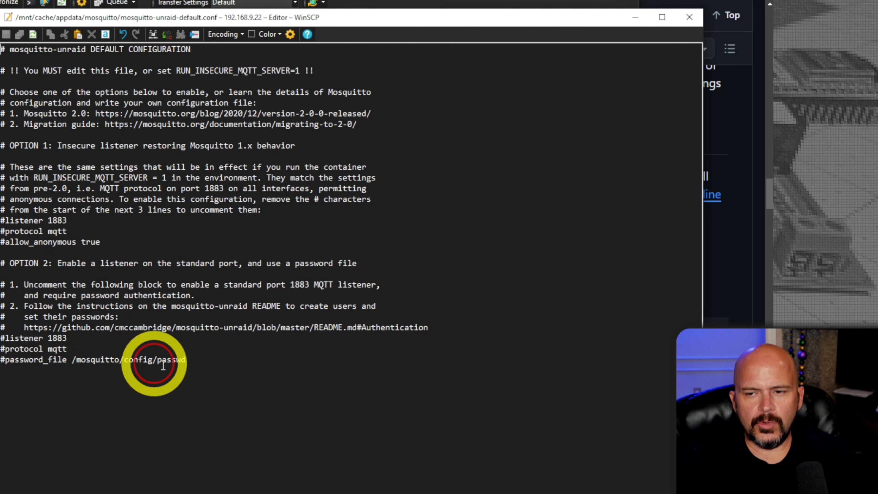
click(15, 338)
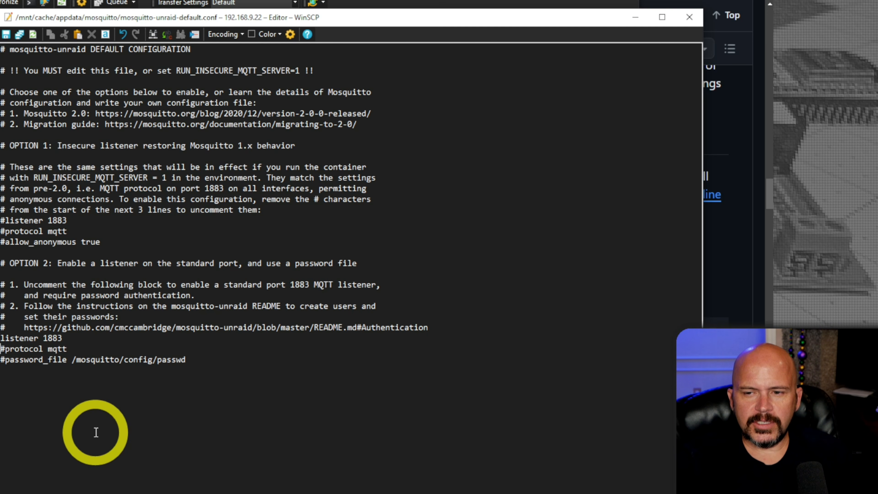
key(Delete)
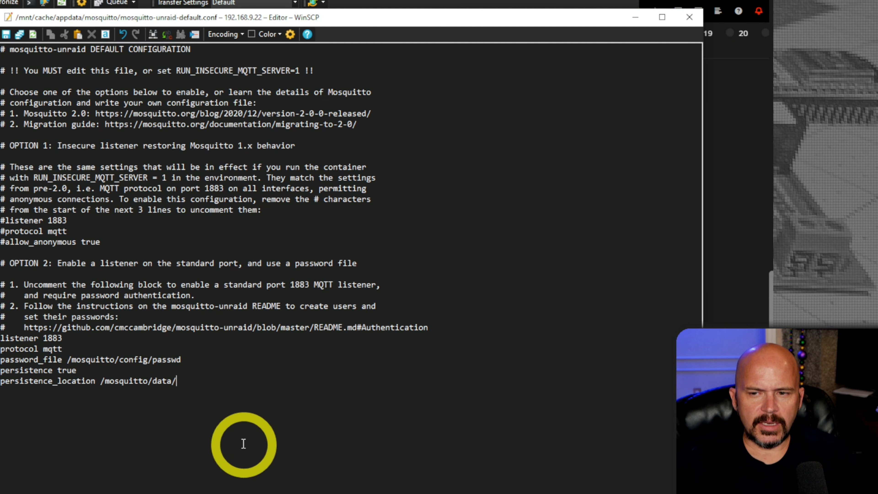
click(8, 36)
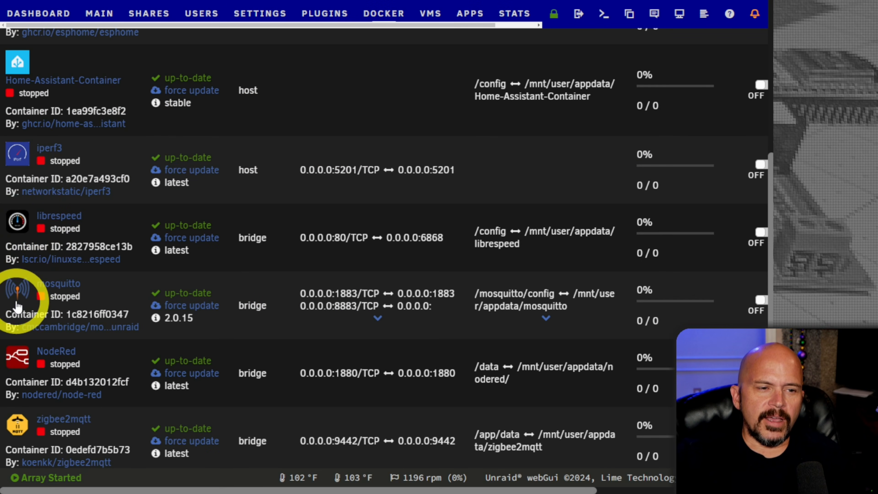
Start the mosquitto container in Unraid and examine its log for messages about the password file
click(17, 306)
click(37, 328)
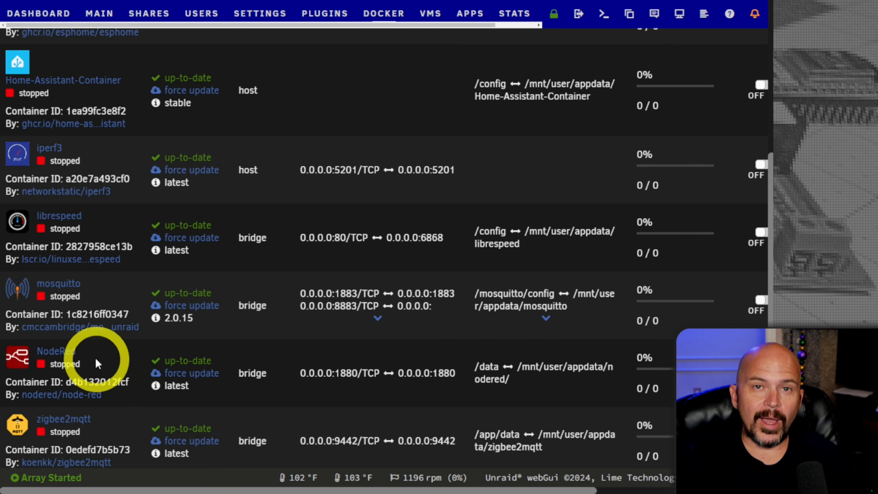
click(25, 304)
scroll(49, 362, down, 2)
click(72, 297)
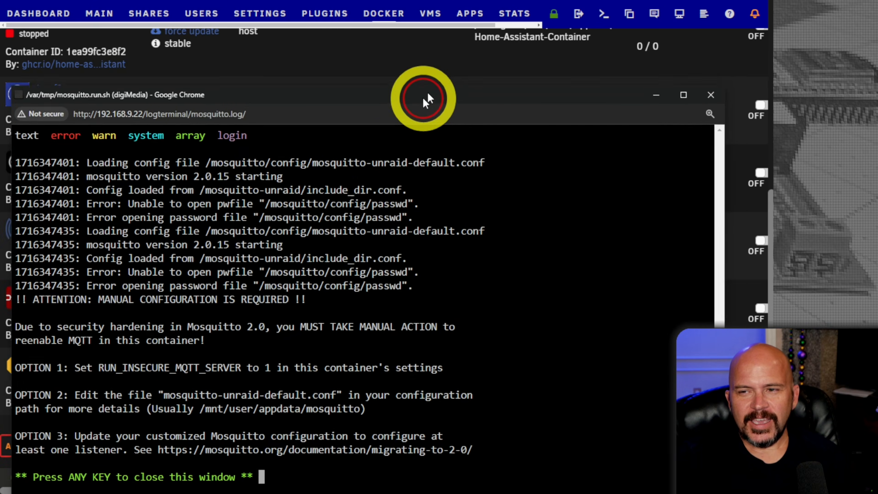
drag(427, 98, 427, 38)
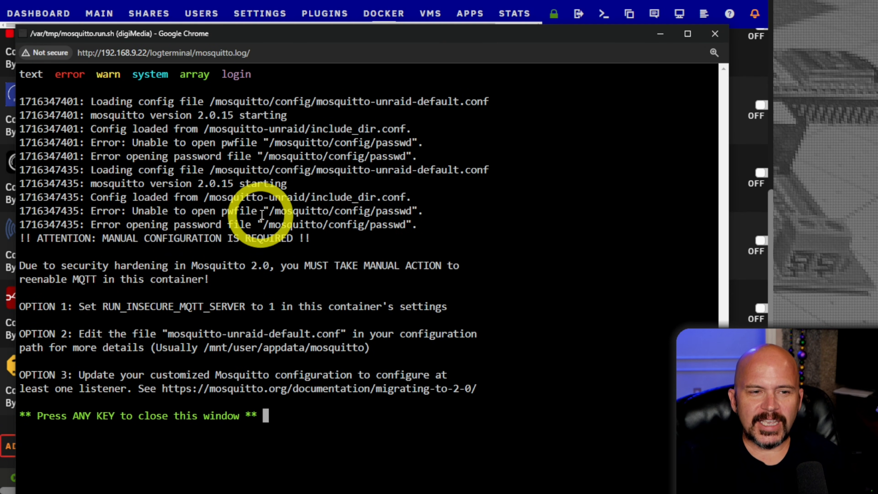
drag(269, 211, 412, 207)
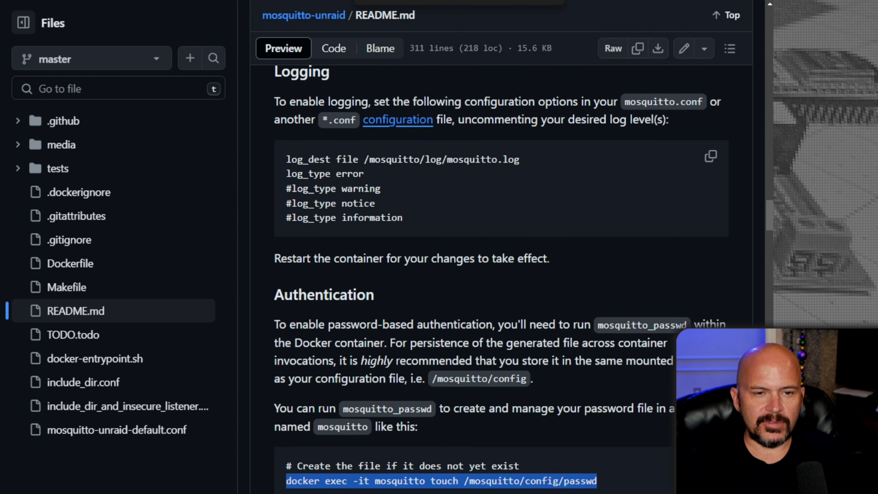
Copy the command docker exec -it mosquitto touch /mosquitto/config/passwd from the Authentication section of the mosquitto-unraid README
scroll(449, 290, down, 3)
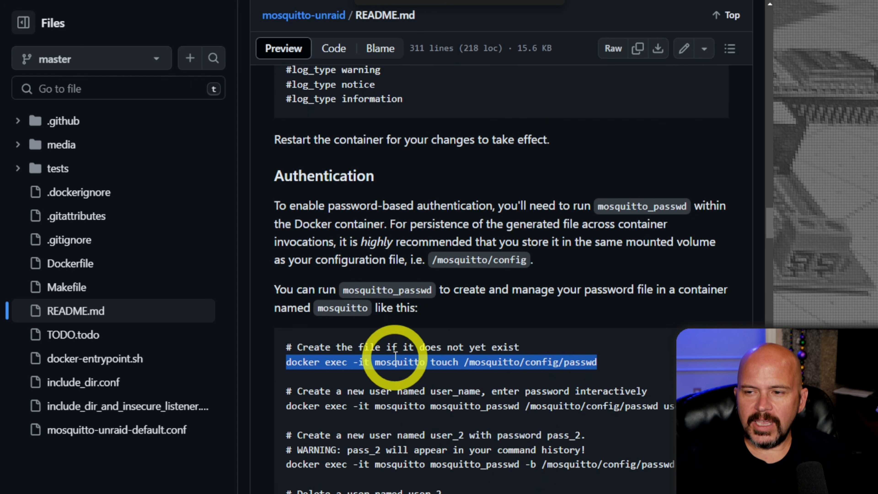
scroll(380, 370, down, 2)
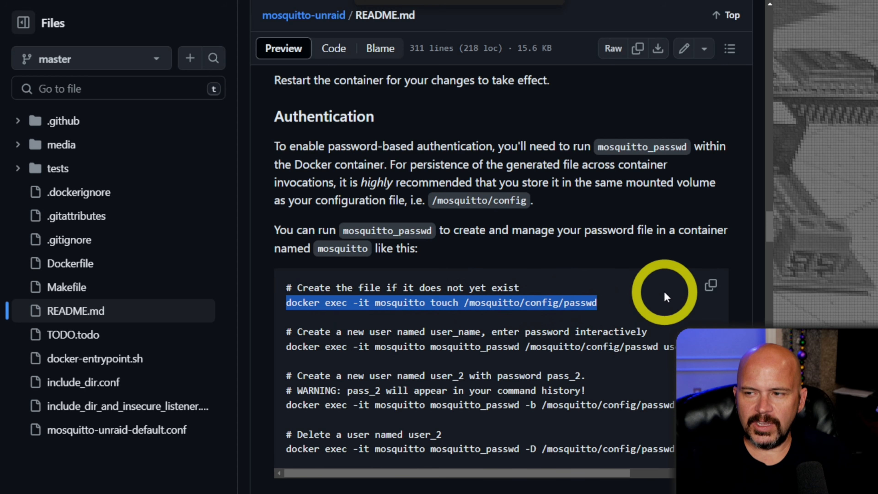
right_click(537, 302)
click(446, 320)
key(alt+Tab)
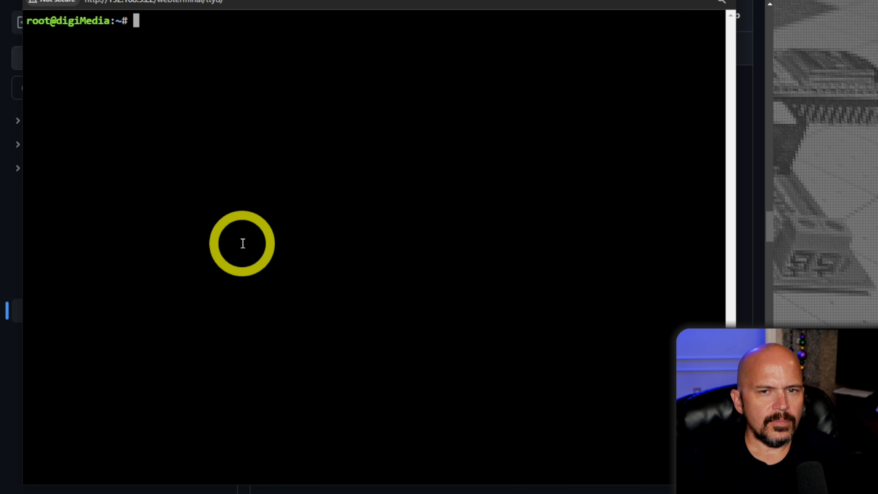
Open a fresh Unraid terminal and run the copied touch command to create the mosquitto password file
click(723, 0)
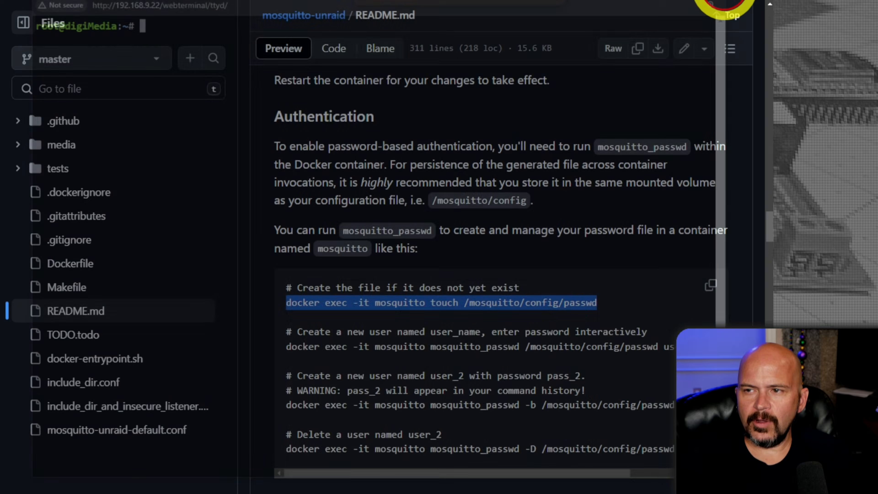
click(508, 0)
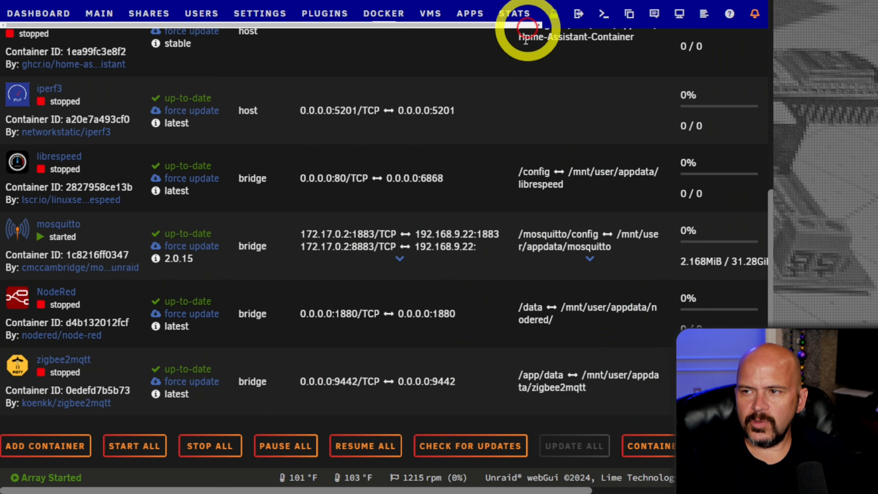
click(601, 24)
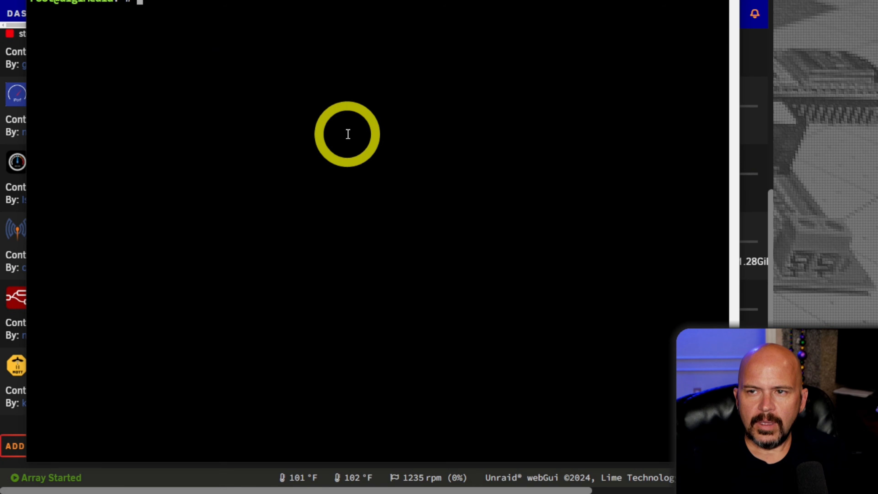
right_click(348, 135)
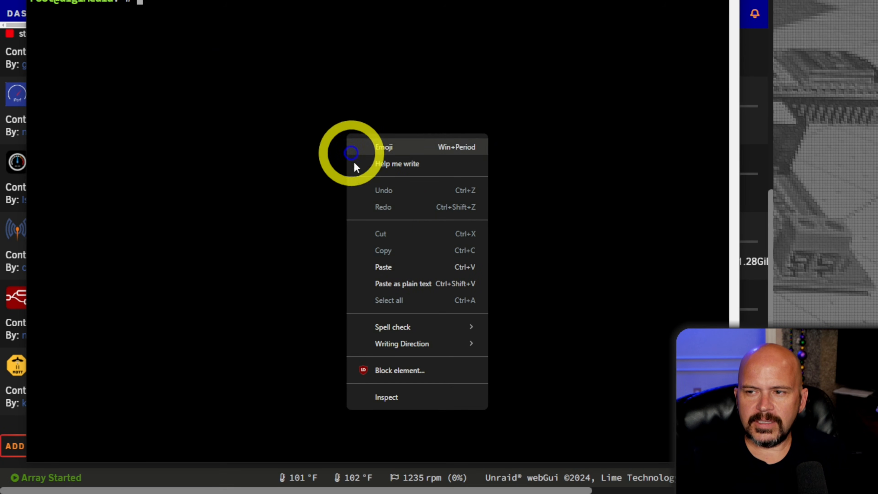
click(411, 282)
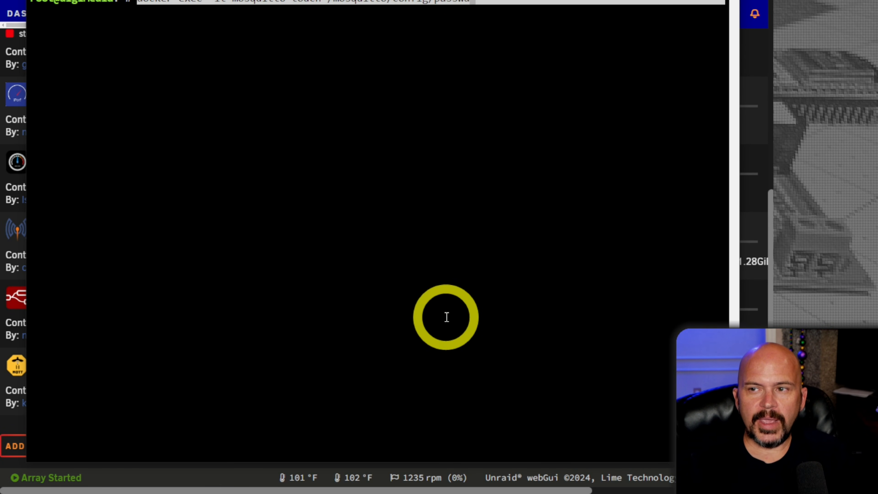
key(Return)
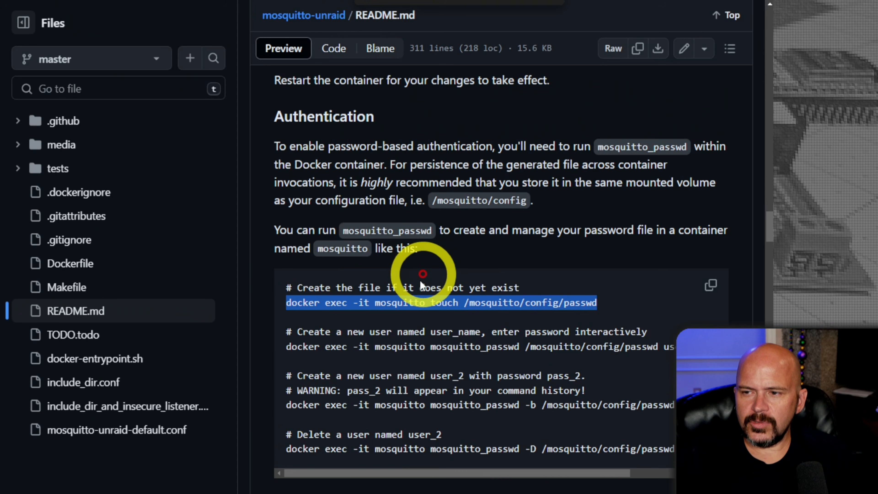
Copy the README command docker exec -it mosquitto mosquitto_passwd /mosquitto/config/passwd user_name and paste it into the Unraid terminal
drag(288, 350, 673, 345)
key(ctrl+c)
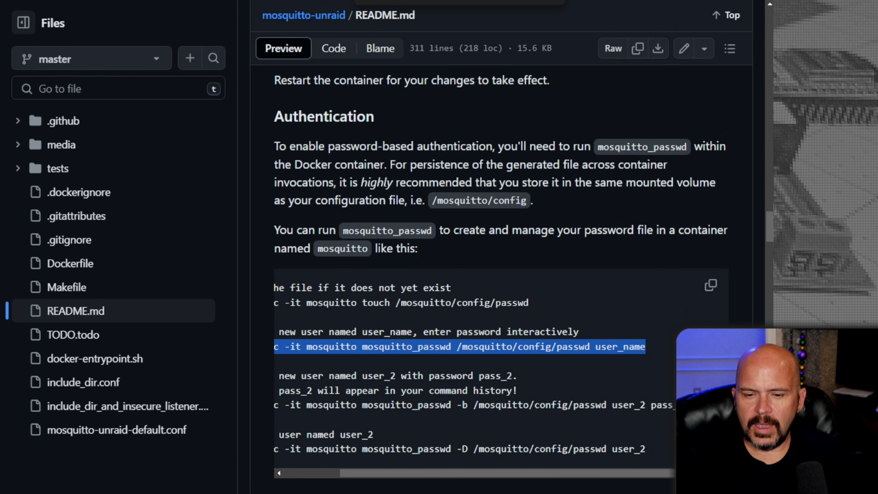
key(alt+Tab)
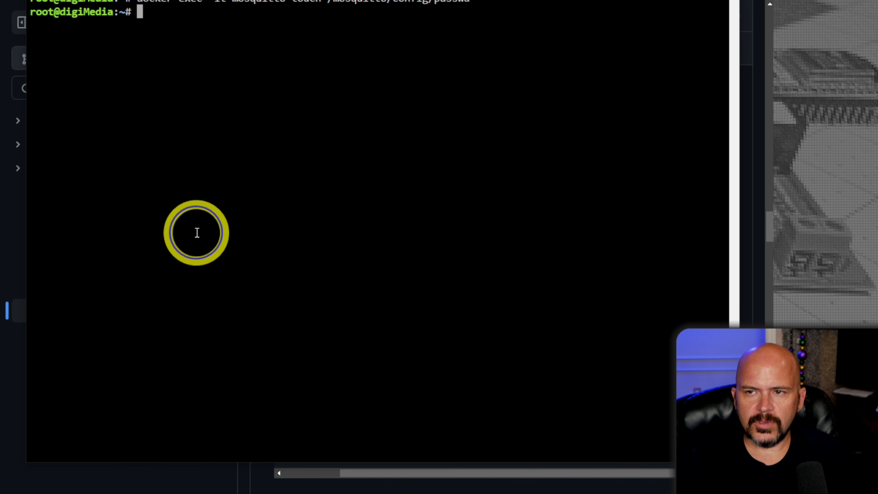
right_click(196, 232)
click(252, 382)
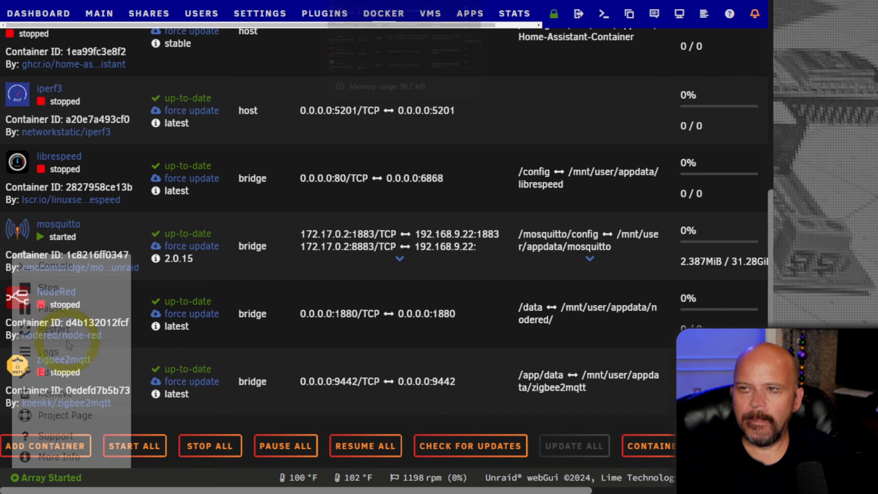
Restart the mosquitto container from the Unraid Docker page and check its log
click(17, 228)
click(45, 328)
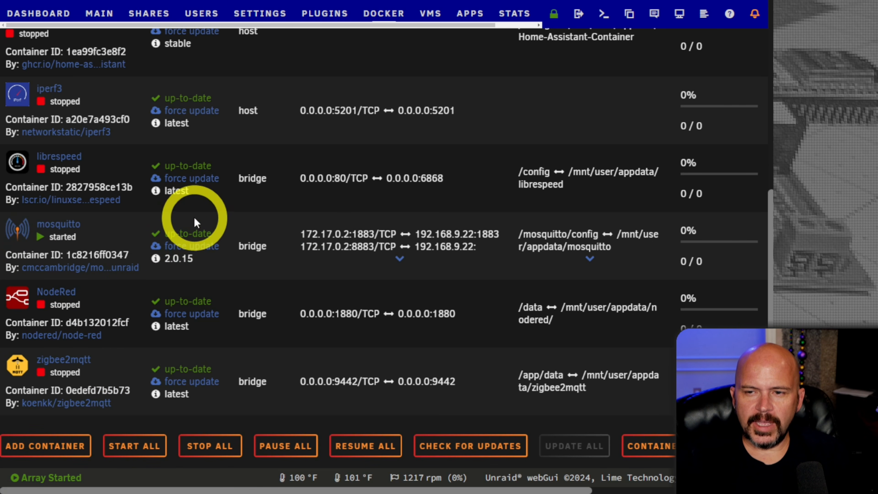
click(30, 245)
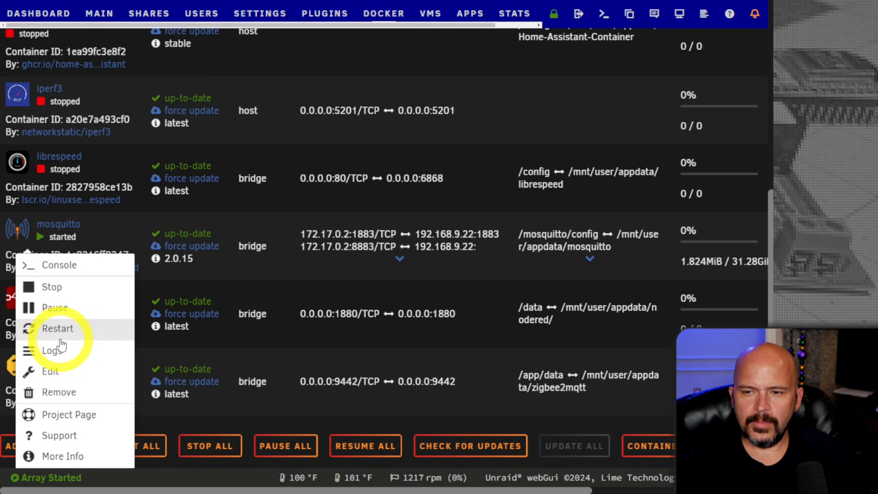
click(52, 350)
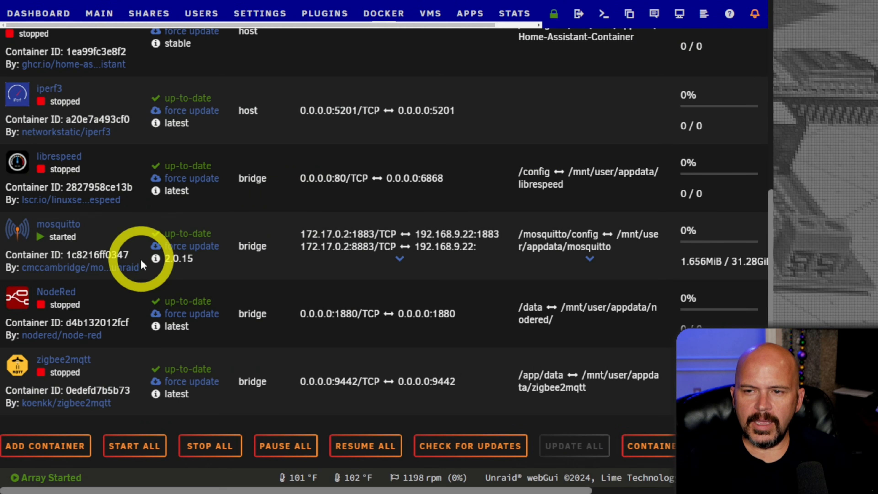
Start the zigbee2mqtt container from the Docker container list
scroll(102, 310, up, 5)
scroll(98, 311, down, 1)
scroll(96, 312, down, 2)
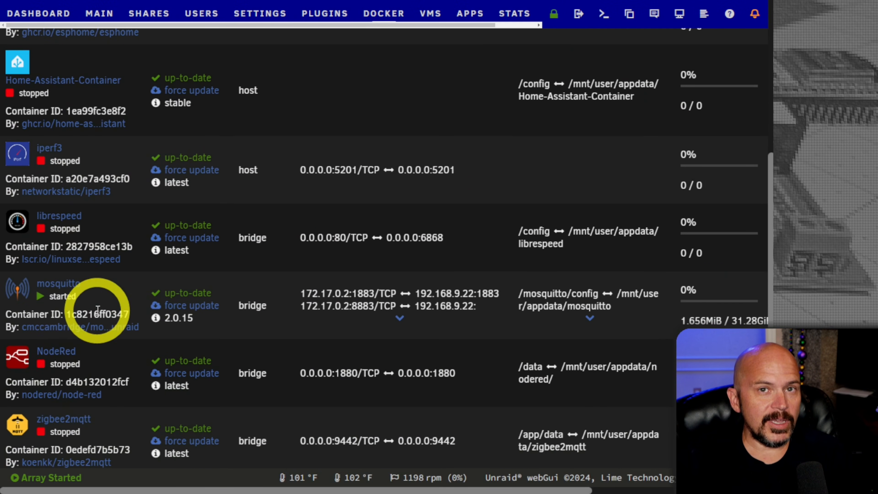
scroll(80, 387, down, 2)
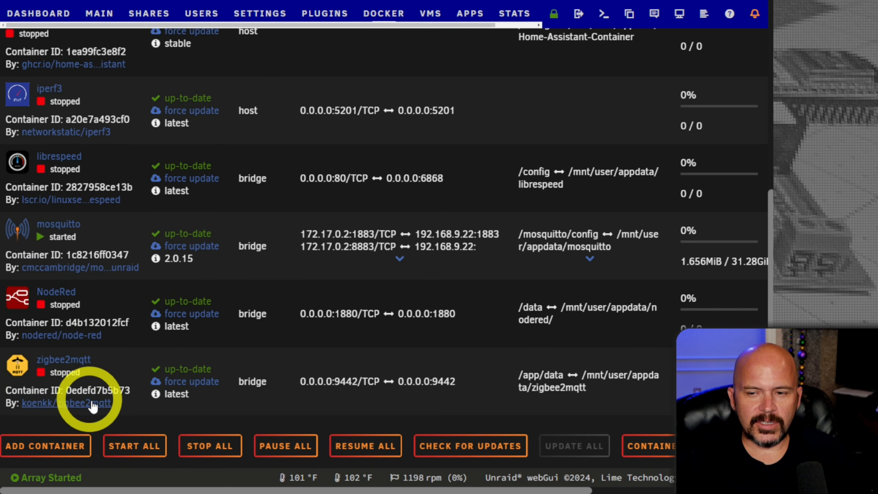
click(24, 378)
click(47, 401)
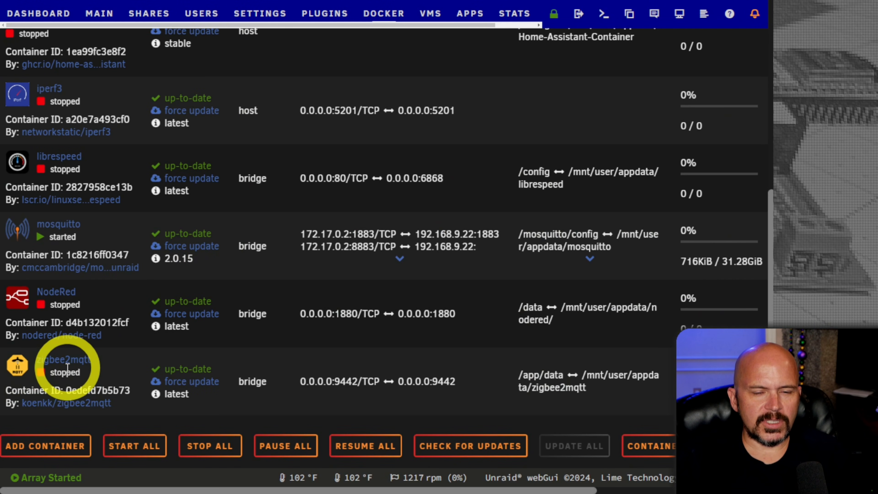
Open the zigbee2mqtt container's log and examine its startup messages about the serial adapter
click(14, 375)
scroll(51, 381, down, 2)
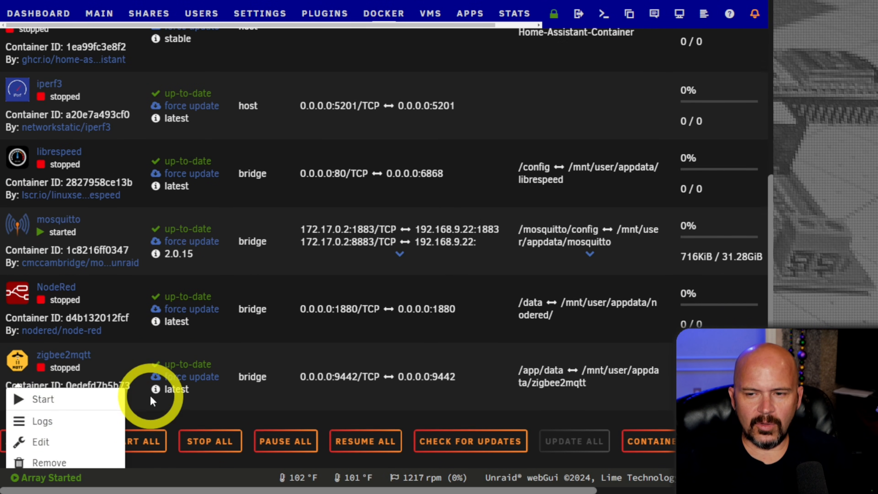
click(63, 374)
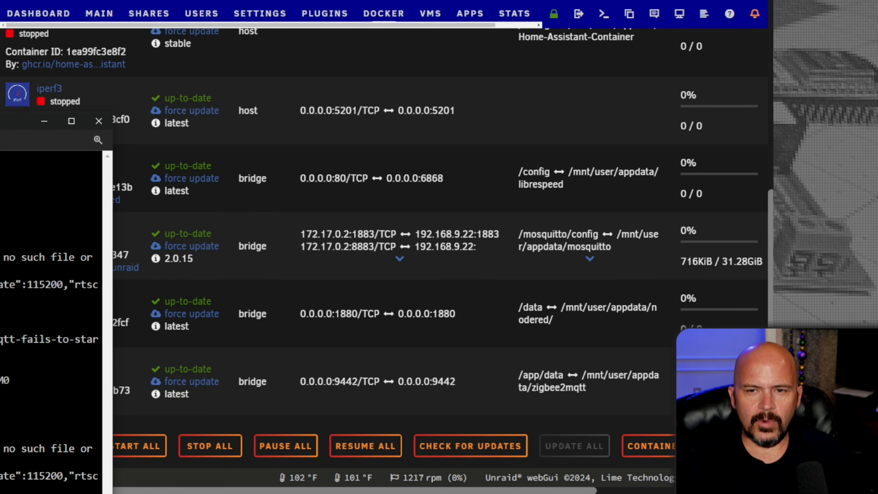
drag(21, 120, 376, 1)
click(394, 345)
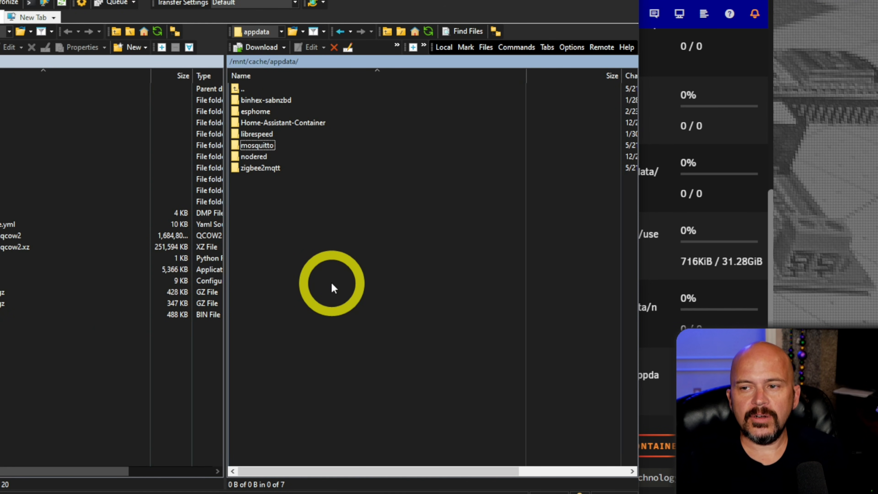
Open configuration.yaml from the zigbee2mqtt appdata folder in the editor
double_click(272, 170)
right_click(261, 114)
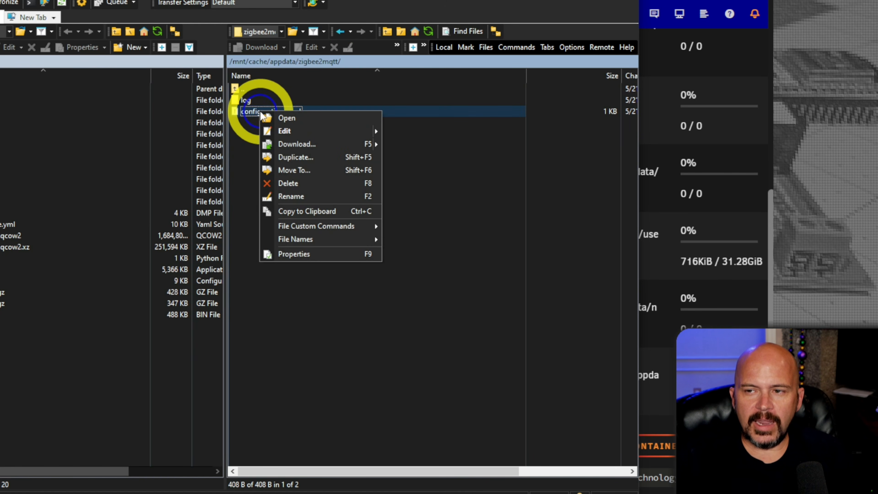
click(287, 130)
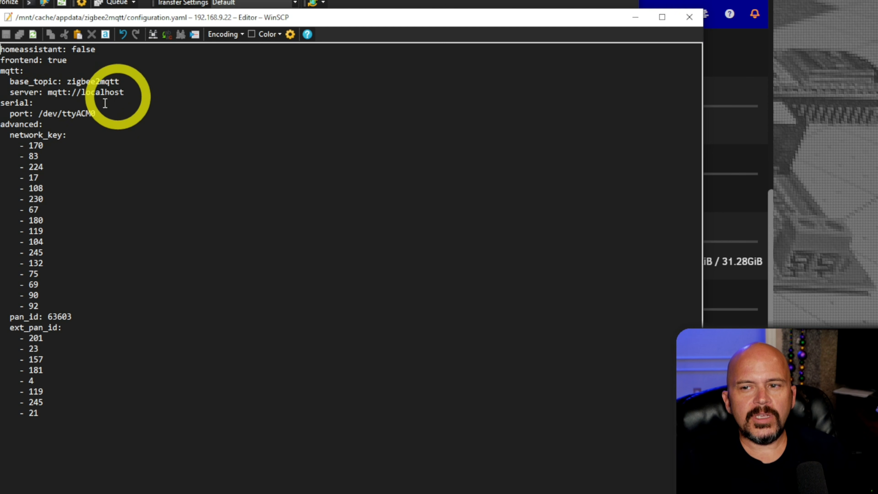
Set the MQTT server to mqtt://192.168.9.22 and add the authentication lines from the Zigbee2MQTT docs, filling in the MQTT username and password
click(140, 91)
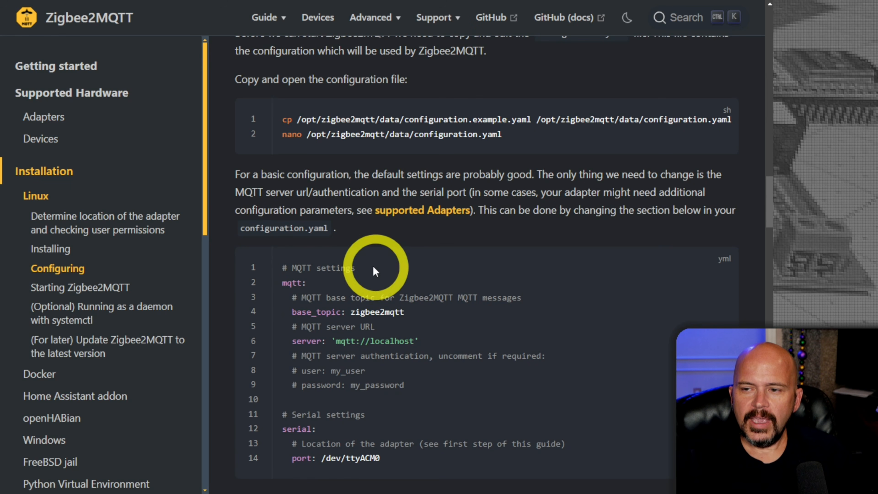
drag(415, 384, 274, 356)
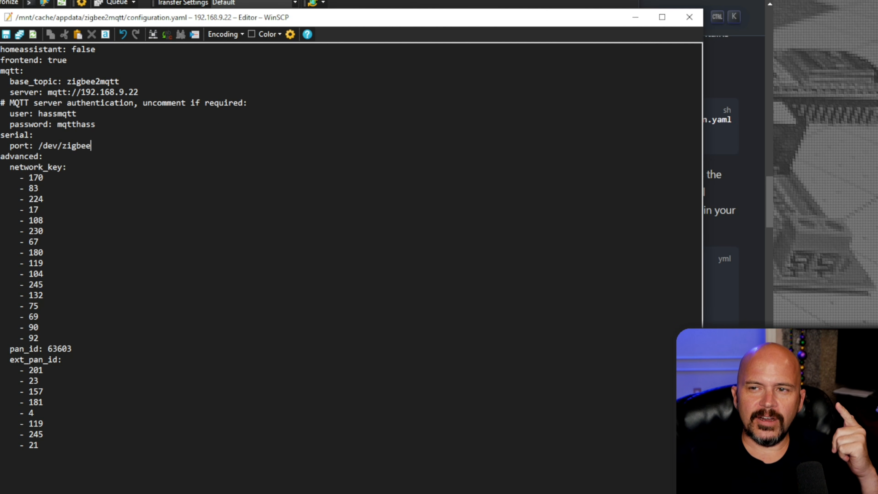
Replace the /dev/zigbee serial port with tcp://192.168.9.244:6638, copied from the SLZB-06 config generator
click(363, 1)
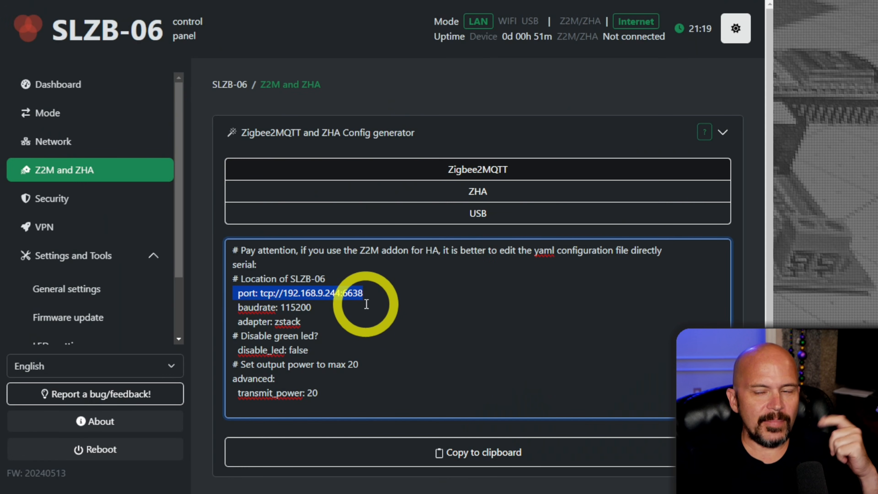
click(362, 334)
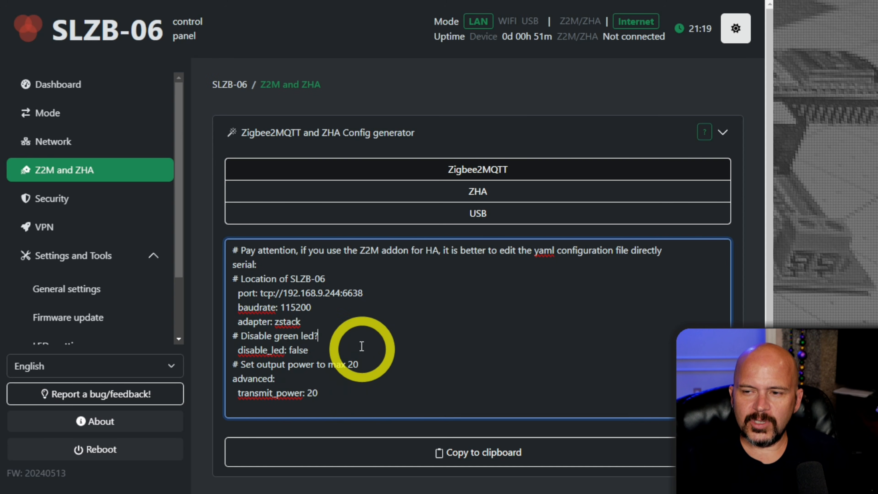
key(alt+Tab)
key(Return)
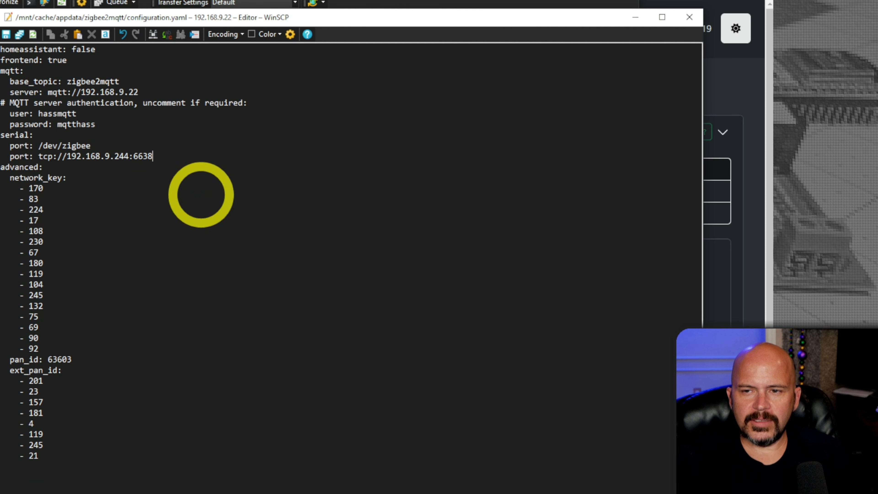
key(Delete)
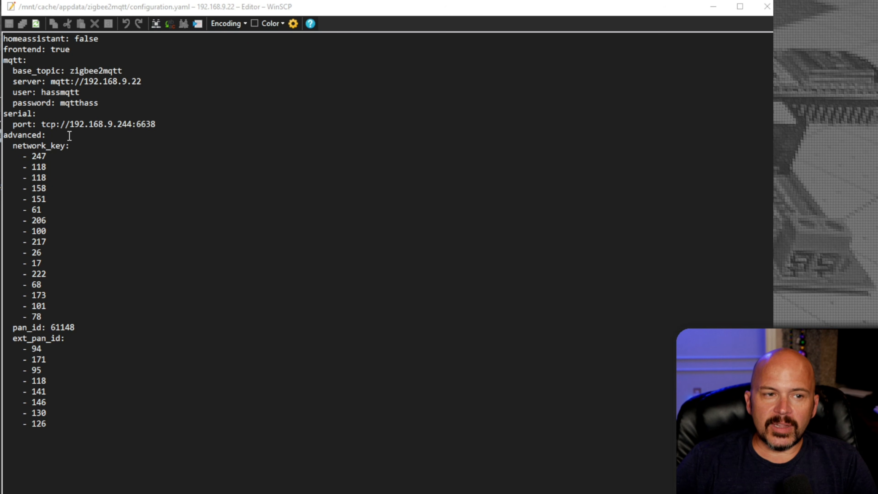
Start a channel entry on a new line in the advanced section of configuration.yaml
click(106, 142)
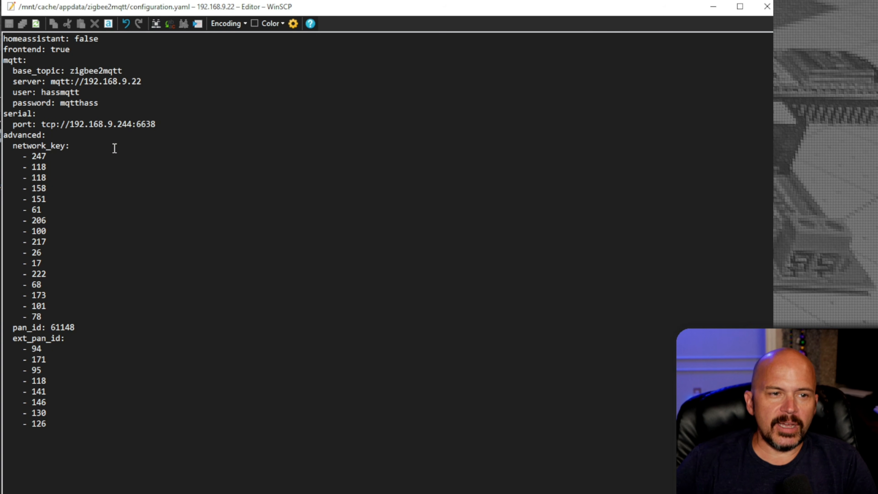
key(Return)
key(Up)
text(cha)
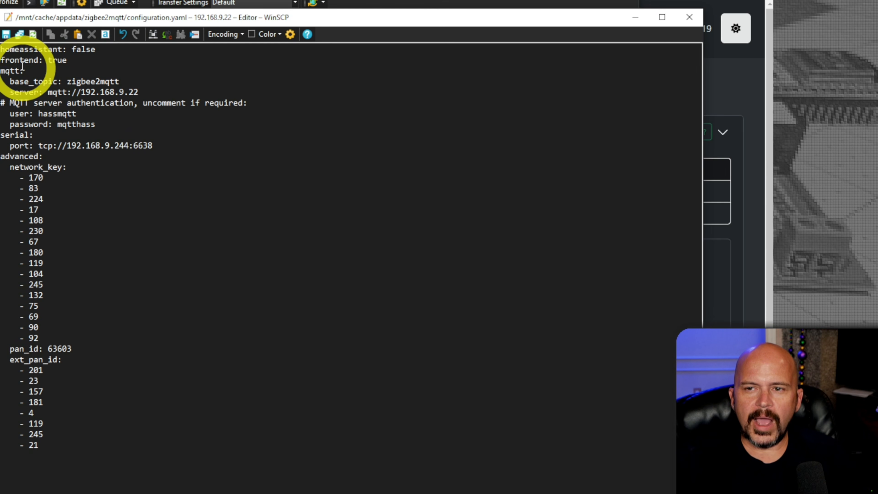
Save configuration.yaml and check the zigbee2mqtt container's log in Unraid
click(6, 35)
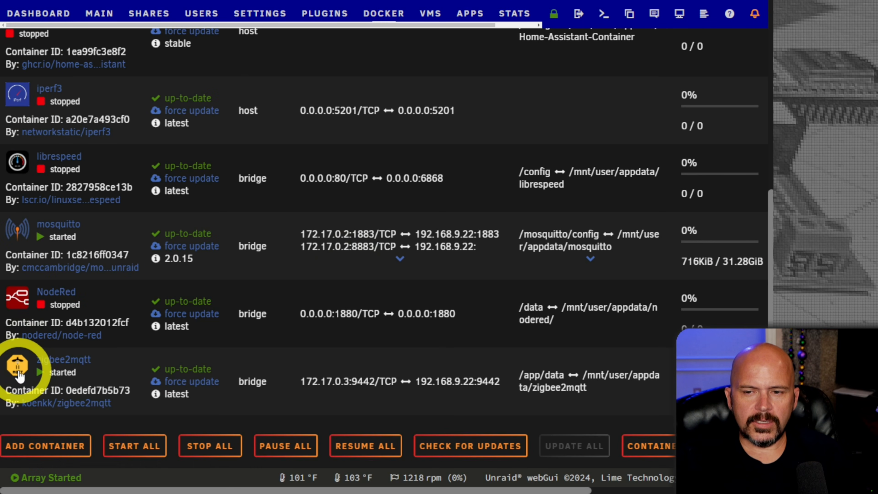
click(17, 365)
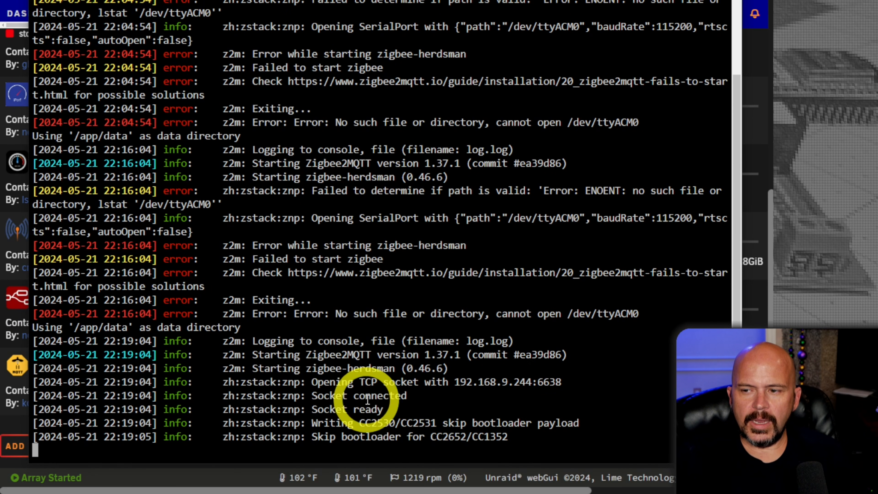
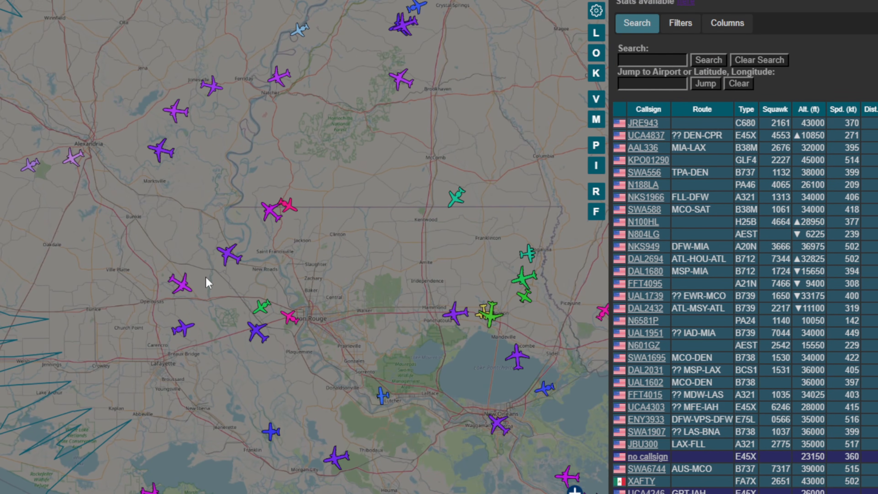
Switch to the flight-tracking map and view the details of several aircraft north of Baton Rouge
scroll(207, 279, up, 2)
click(244, 239)
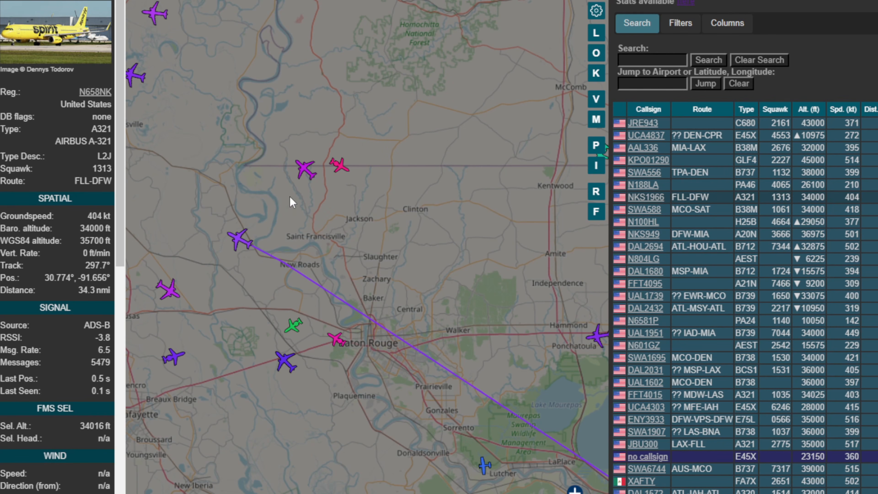
click(305, 175)
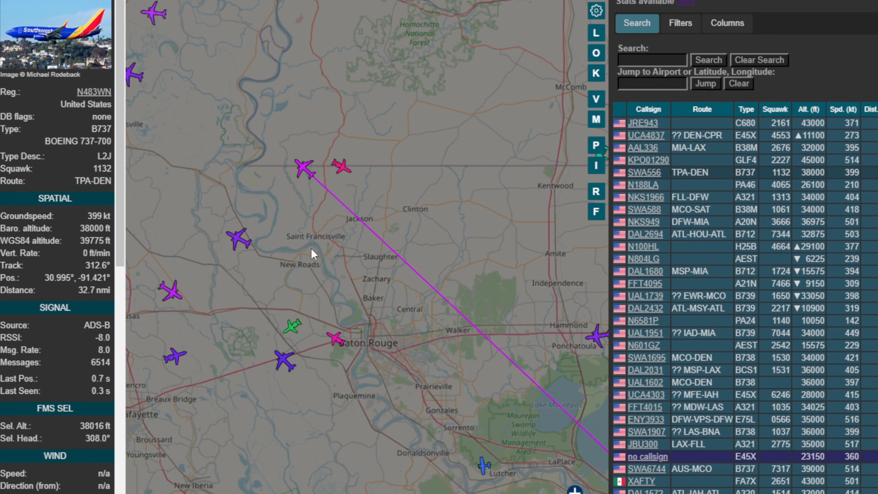
click(345, 170)
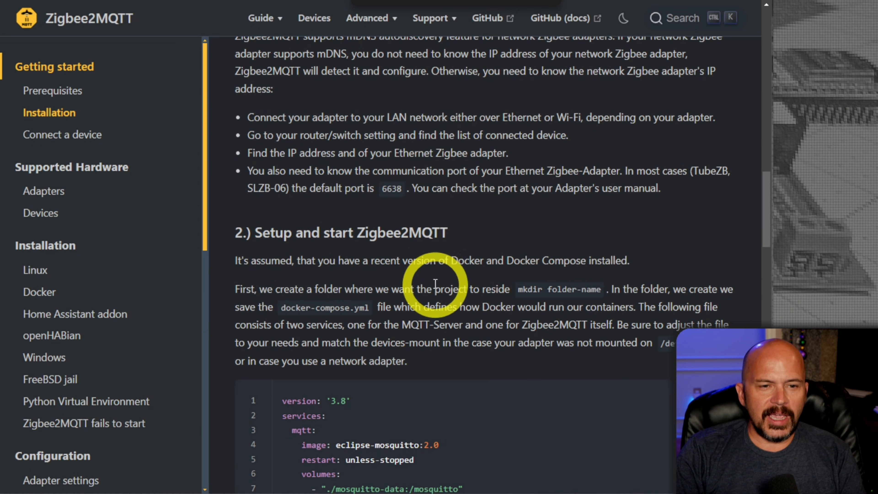
Examine the docker-compose example in the Zigbee2MQTT installation guide, including the mosquitto-no-auth.conf command
scroll(434, 282, down, 3)
scroll(434, 283, down, 4)
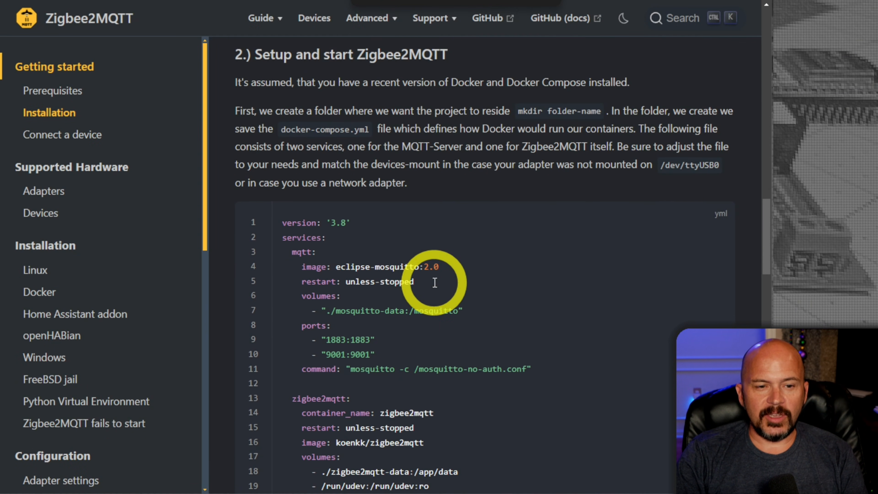
scroll(441, 311, down, 1)
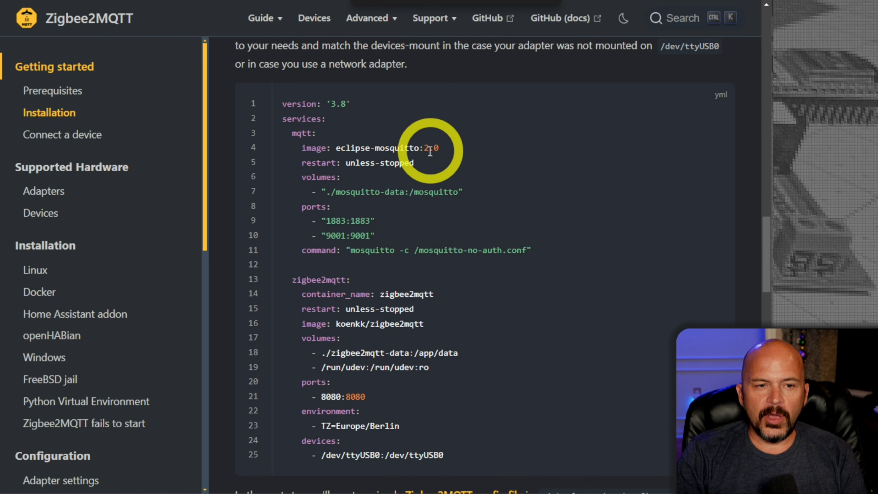
drag(438, 249, 503, 249)
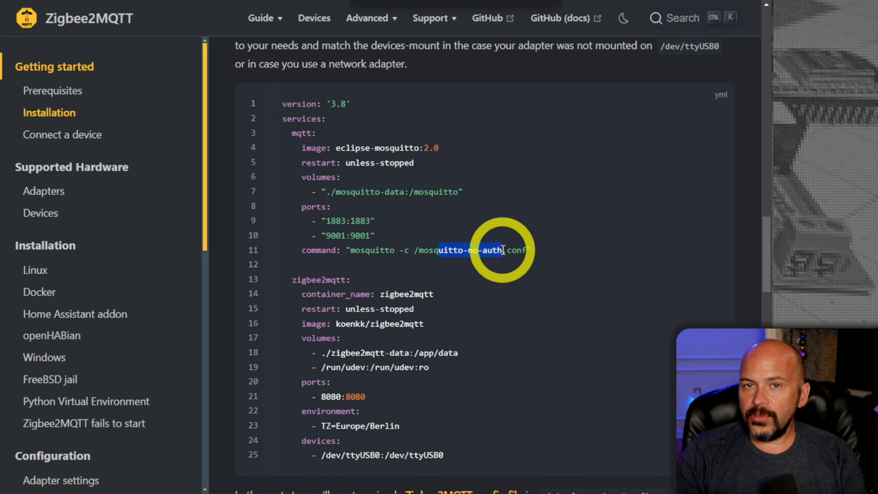
scroll(435, 342, down, 2)
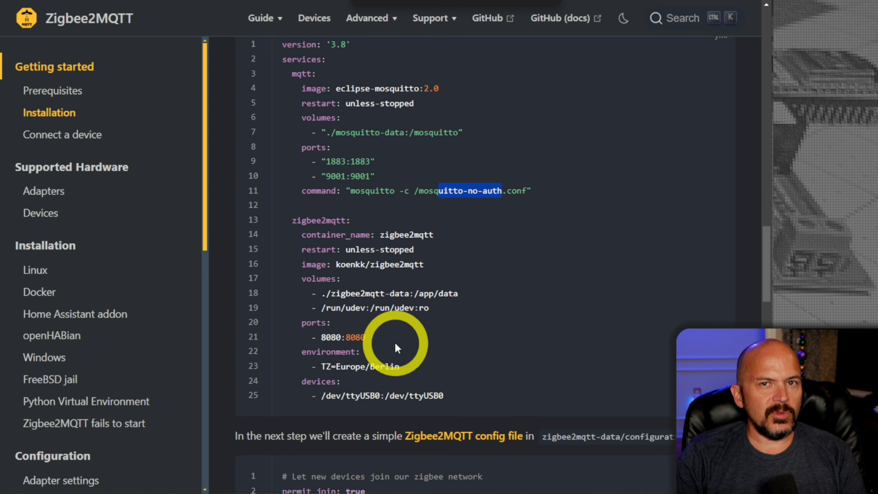
scroll(395, 346, up, 2)
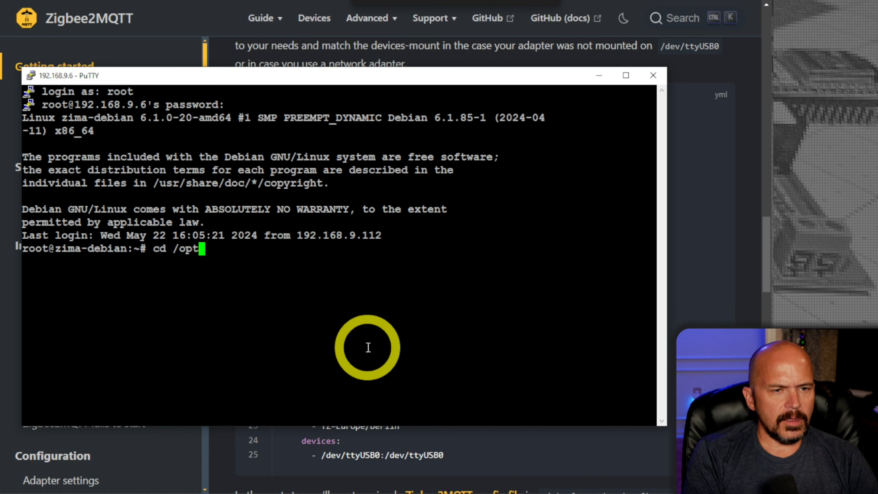
Go to /opt/adsb in the PuTTY session and open docker-compose.yml in nano
text(adsb)
key(Return)
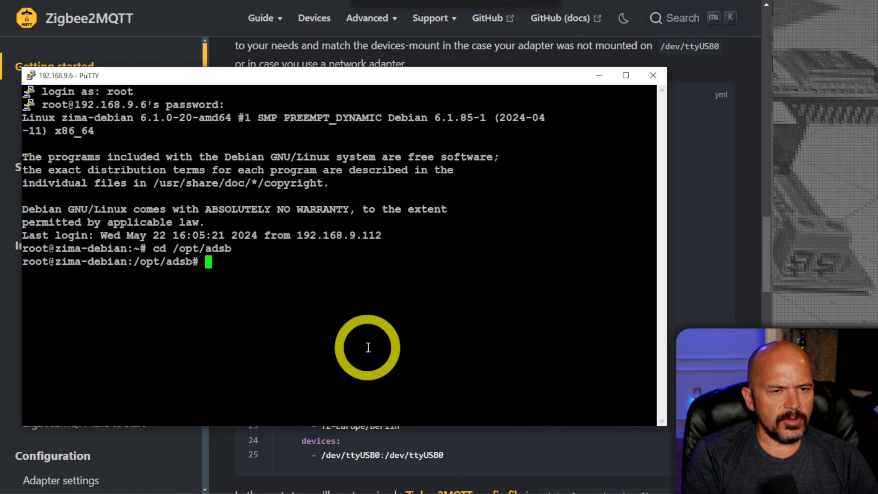
text(nano docker-compose.yml)
key(Return)
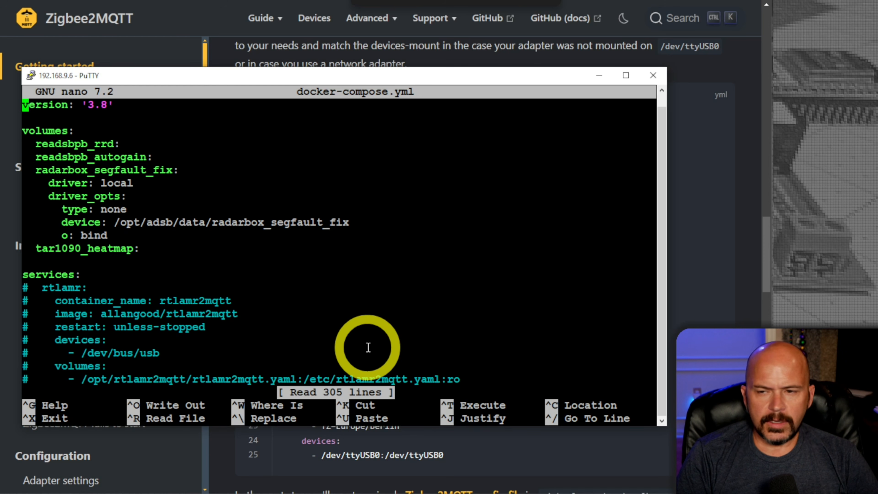
Copy the guide's mqtt and zigbee2mqtt services, without the devices section, and paste them after the existing services in docker-compose.yml
click(687, 209)
drag(401, 426, 286, 175)
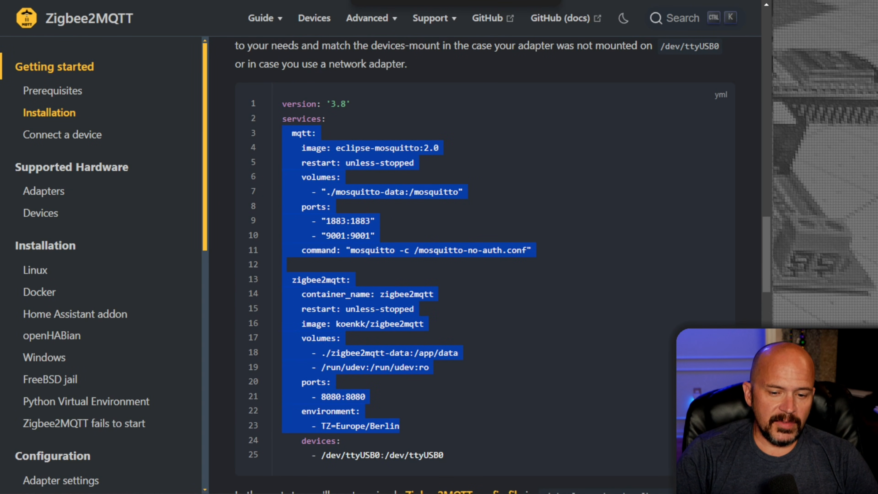
key(alt+Tab)
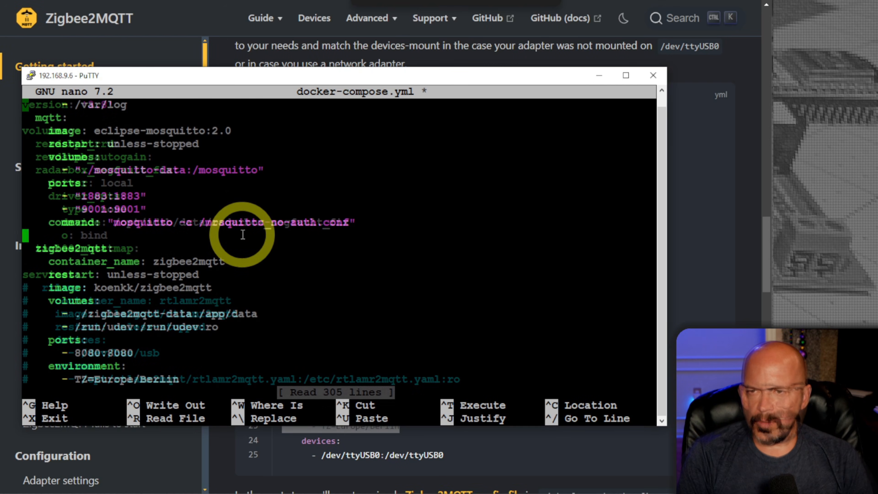
Insert a blank line between the last /var/log entry and the pasted mqtt service
key(Up)
key(Up)
key(Up)
key(Up)
key(Up)
key(Up)
key(Up)
key(Up)
key(Up)
key(Up)
key(Up)
key(Up)
key(Up)
key(Up)
key(Up)
key(Up)
key(Up)
key(Up)
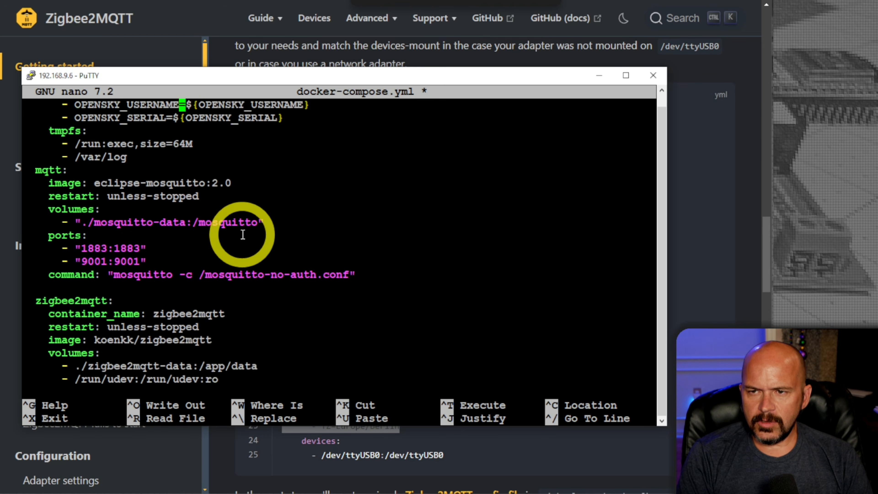
key(Down)
key(Down)
key(Down)
key(Down)
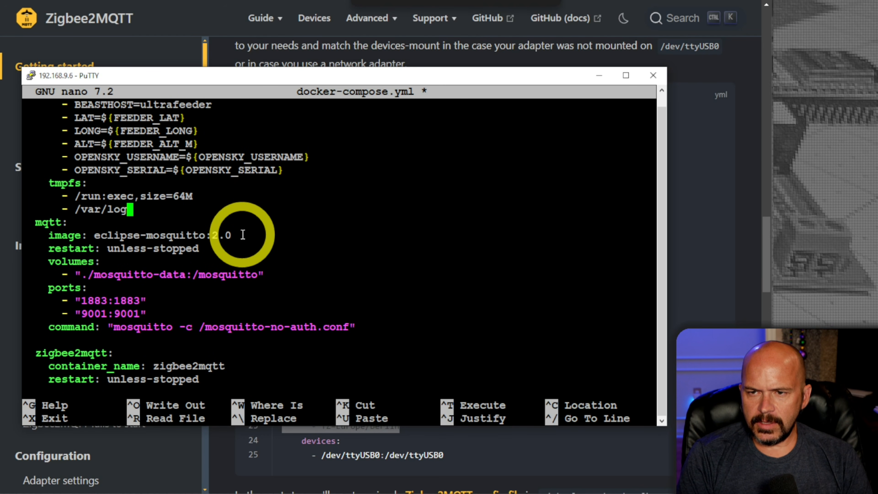
key(Return)
Change the host path of the mqtt service's /mosquitto volume to /opt/mqtt
scroll(243, 235, down, 1)
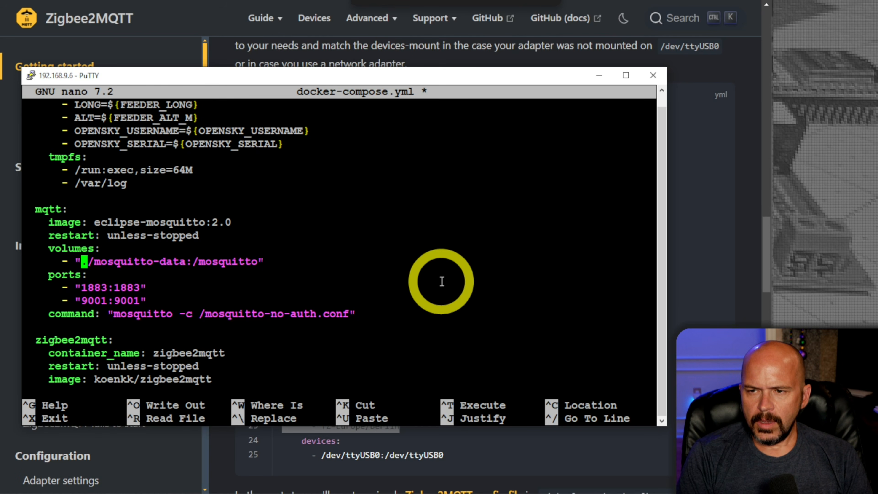
key(Delete)
key(Delete)
key(Delete)
key(Delete)
key(Delete)
key(Delete)
key(Delete)
key(Delete)
key(Delete)
key(Delete)
key(Delete)
key(Delete)
key(Delete)
key(Delete)
key(Delete)
key(Delete)
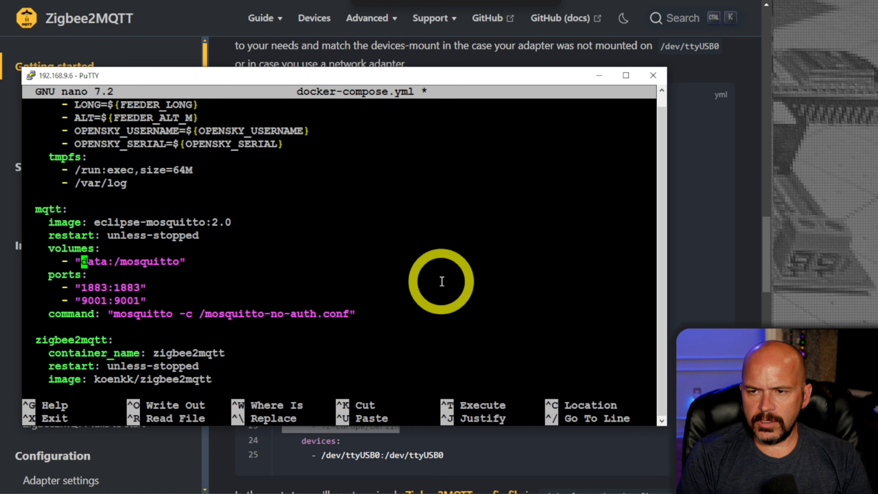
text(/opt/mqtt)
Change the host path of the zigbee2mqtt service's /app/data volume to /opt/zigbee2mqtt
key(Down)
key(Down)
key(Down)
key(Down)
key(Down)
key(Down)
key(Down)
key(Down)
key(Down)
key(Down)
key(Down)
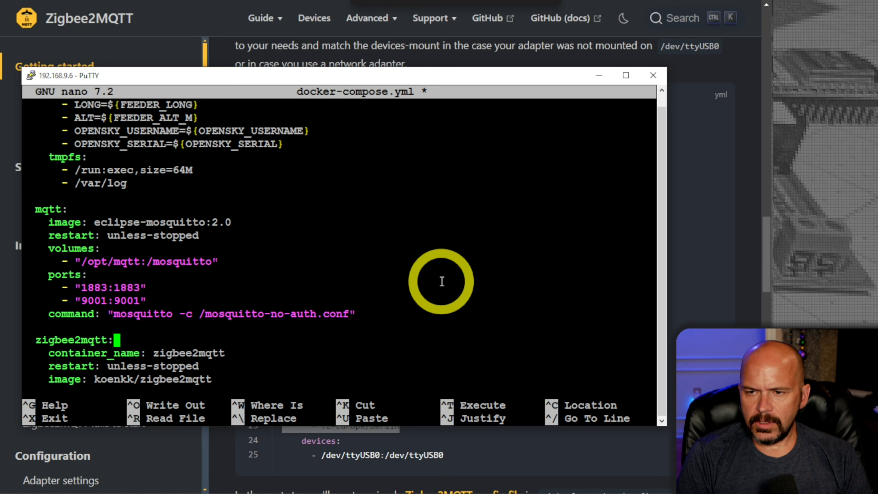
key(Left)
key(Left)
key(Left)
key(Left)
key(Left)
key(Left)
key(Left)
key(Left)
key(Left)
text(opt/)
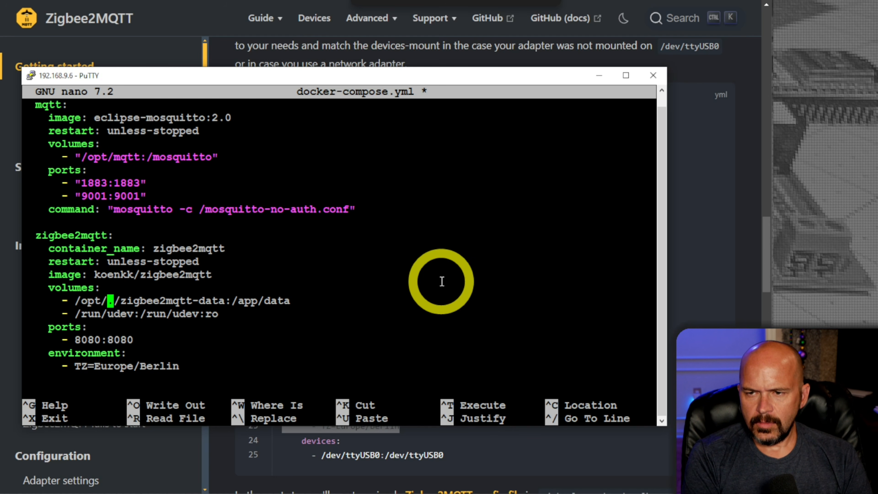
key(Delete)
key(Delete)
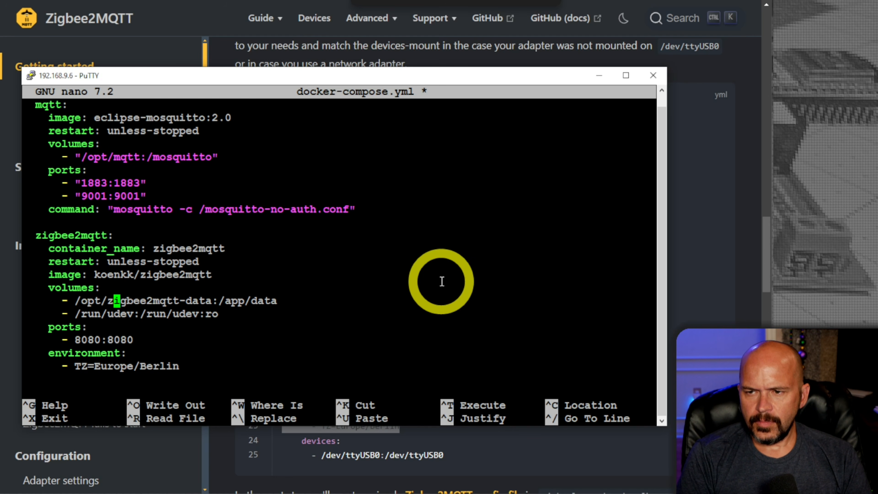
key(Right)
key(Right)
key(Right)
key(Right)
key(Right)
key(Right)
key(Right)
key(Right)
key(Delete)
key(Delete)
key(Delete)
key(Delete)
key(Delete)
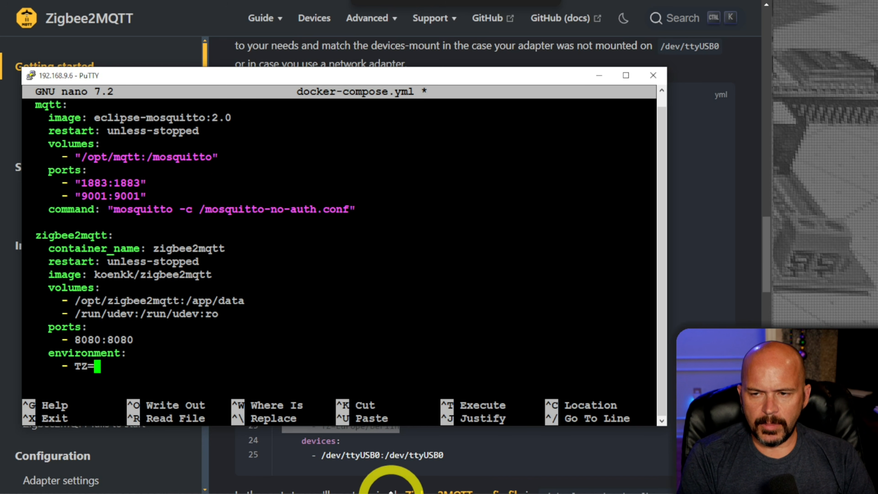
Set the zigbee2mqtt service's TZ environment variable to America/Chicago
text(America/)
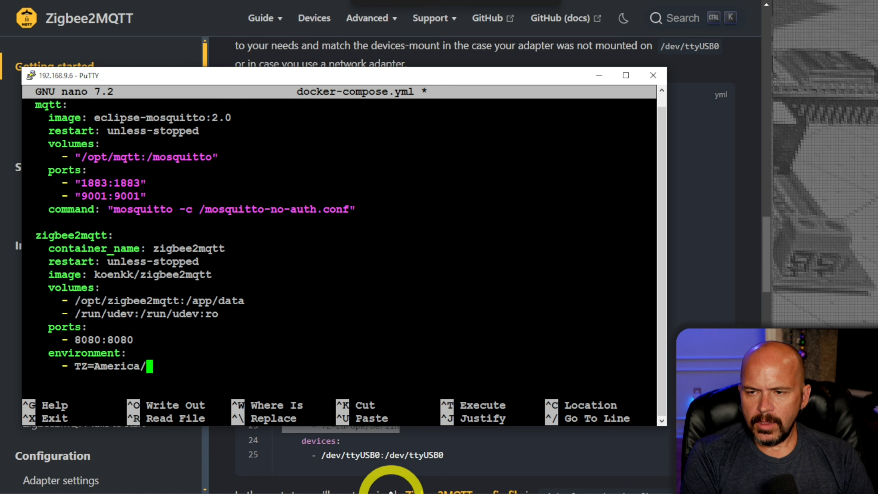
text(Chji)
key(BackSpace)
text(icago)
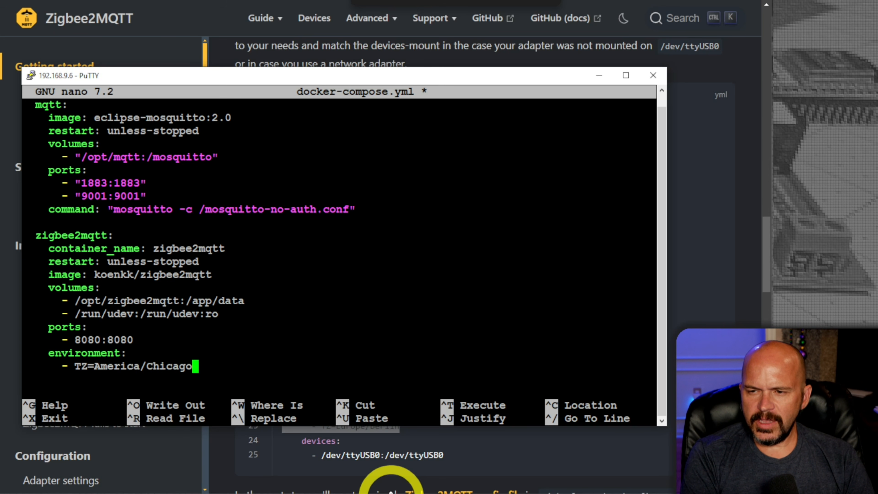
Change the host port in the zigbee2mqtt service's 8080 mapping to 9442 and save docker-compose.yml
click(498, 1)
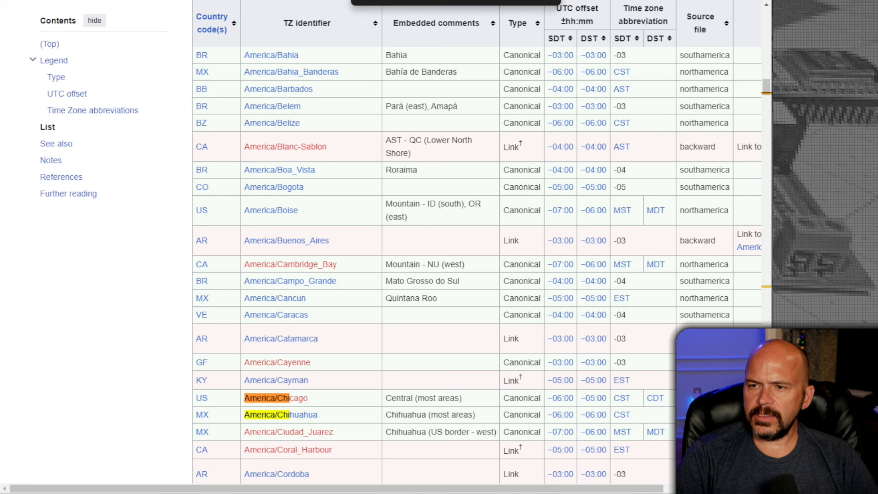
click(270, 0)
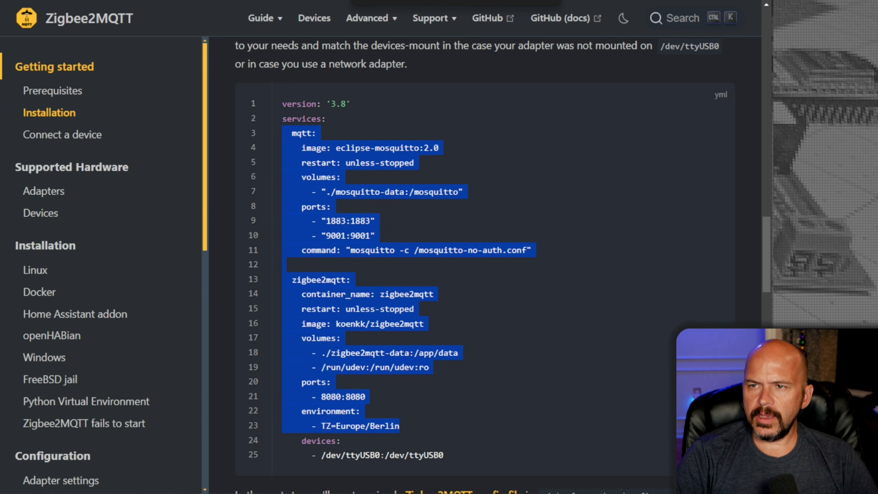
key(alt+Tab)
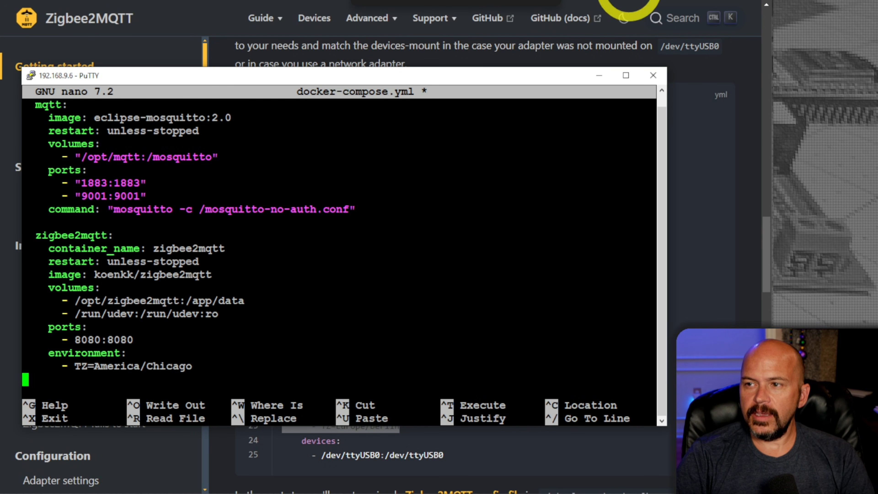
click(607, 1)
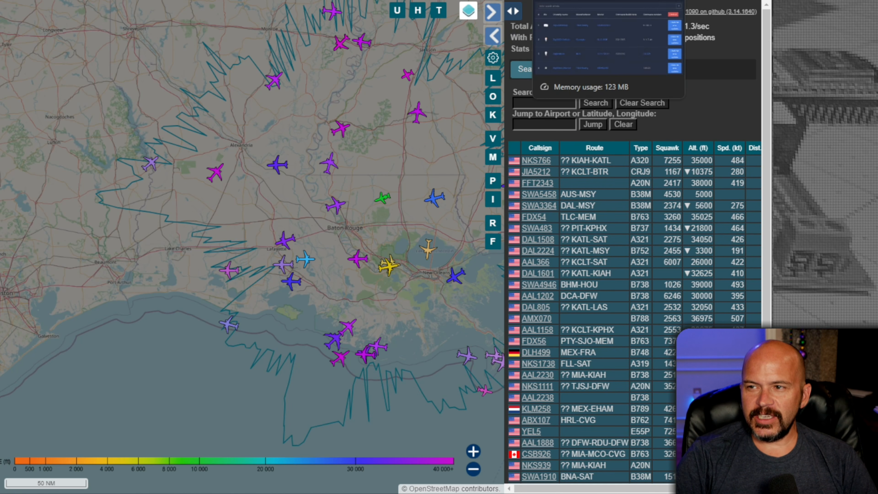
key(alt+Tab)
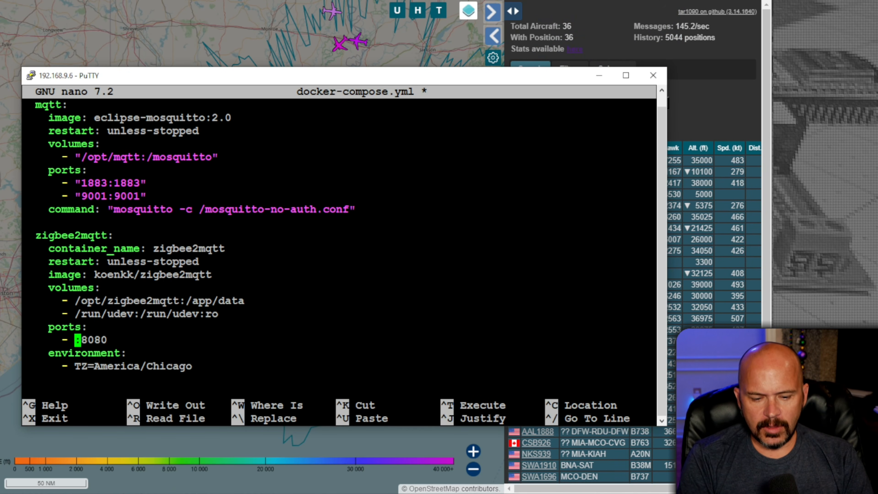
text(9442)
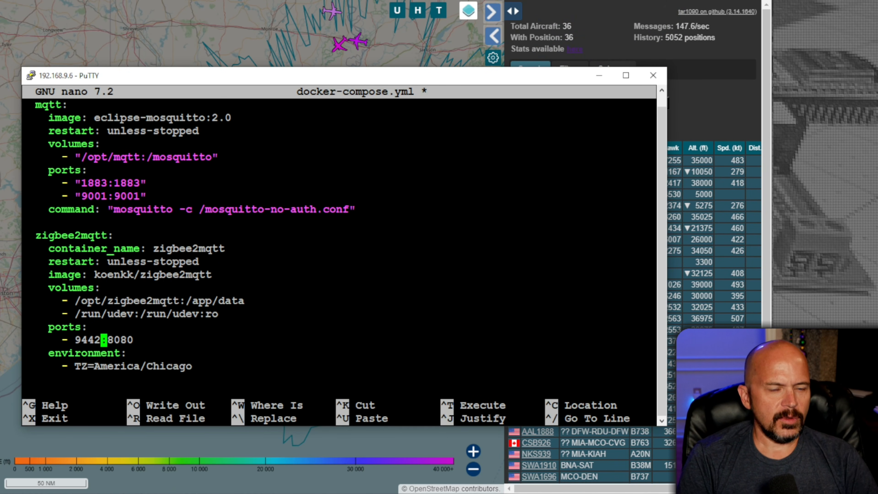
key(ctrl+o)
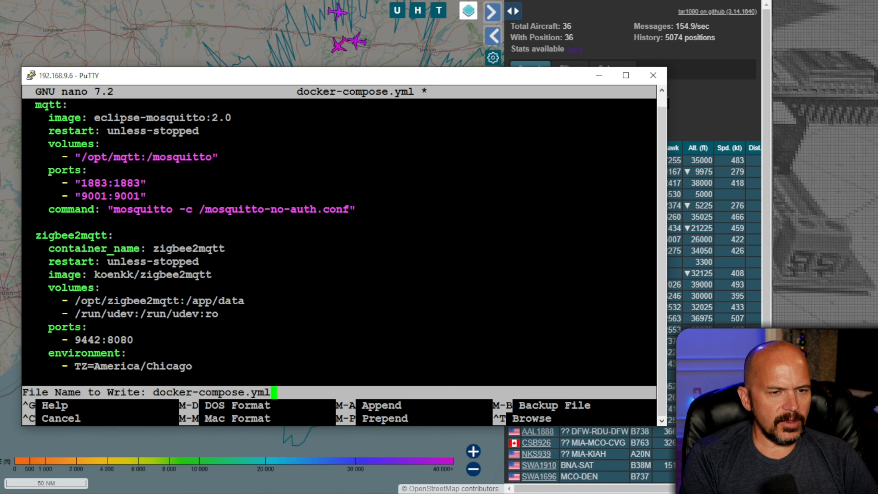
key(Return)
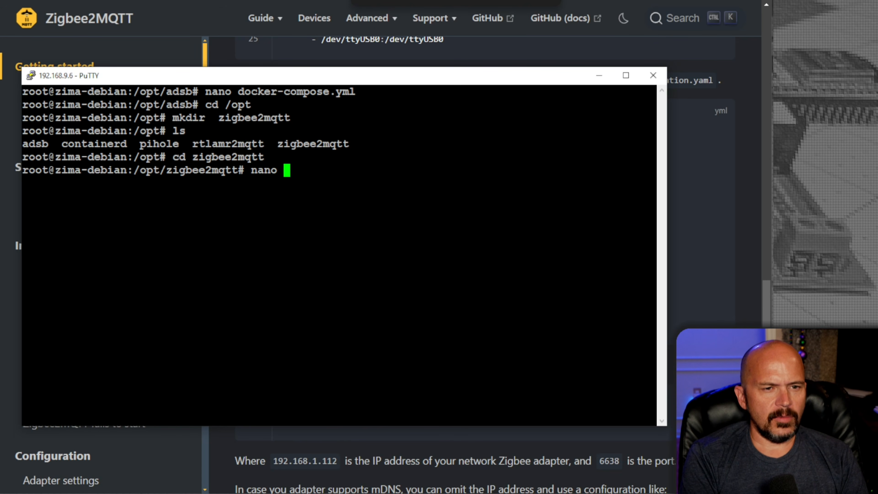
Open a new configuration.yaml file in /opt/zigbee2mqtt with nano
text(configuration.y)
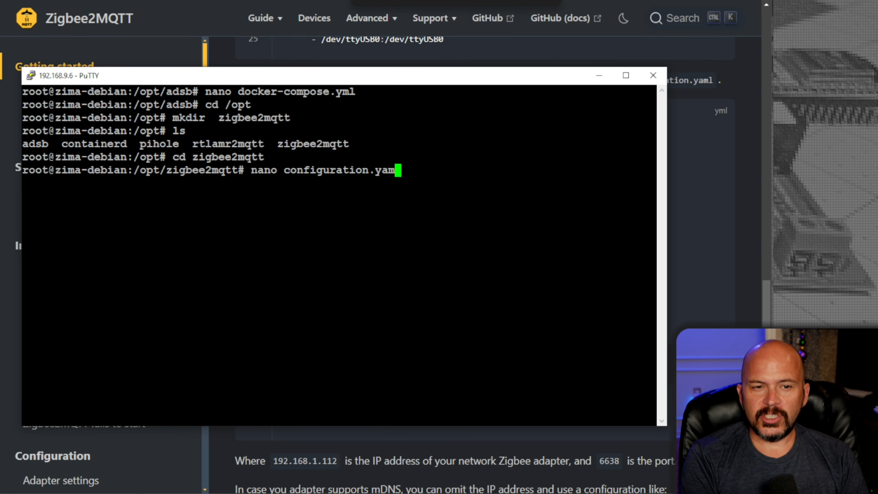
text(ml)
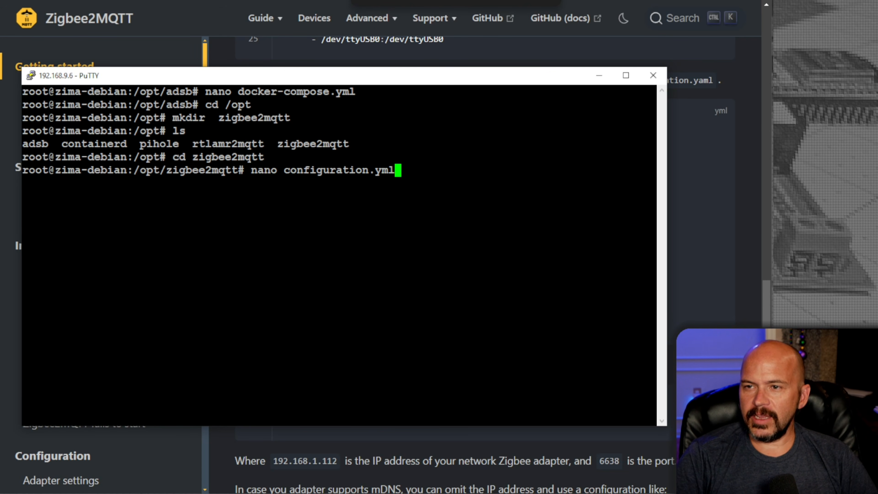
click(724, 217)
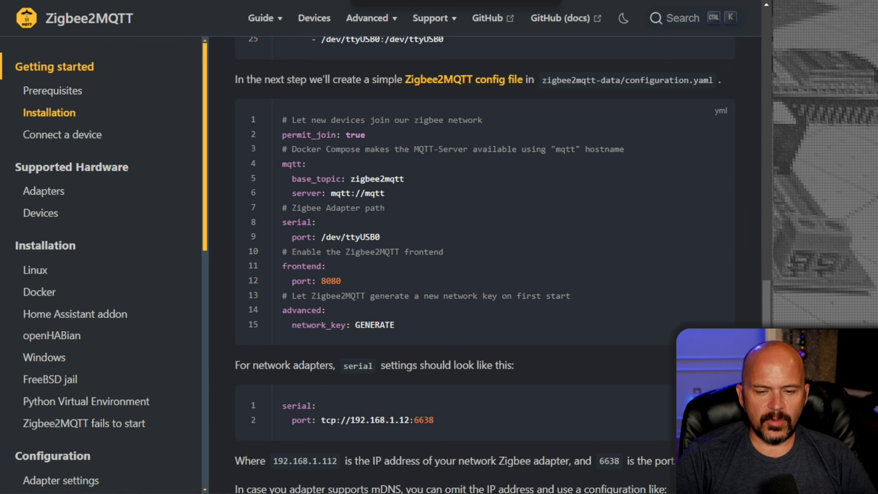
key(alt+Tab)
key(Return)
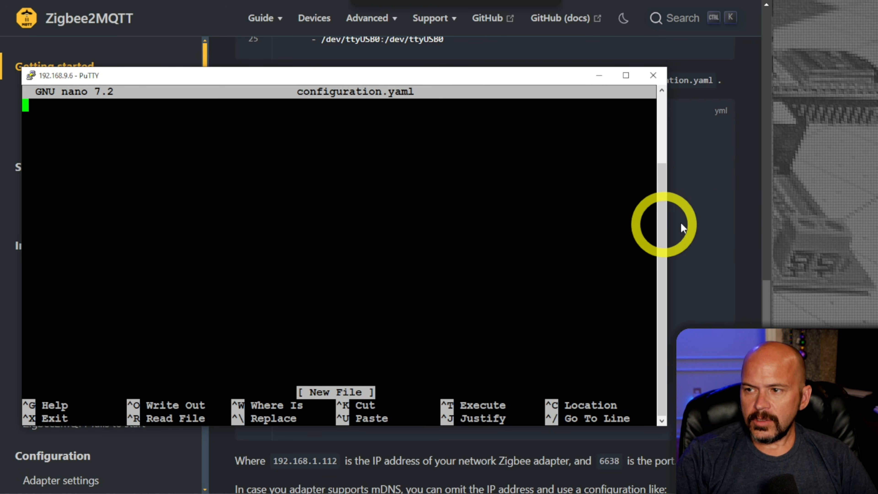
Paste the sample configuration from the Zigbee2MQTT installation guide into configuration.yaml and go through its entries down to network_key
click(681, 223)
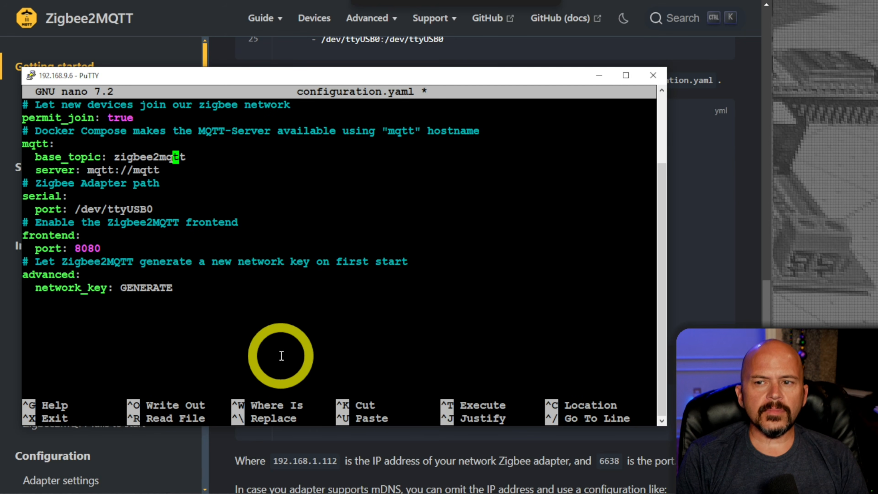
key(Down)
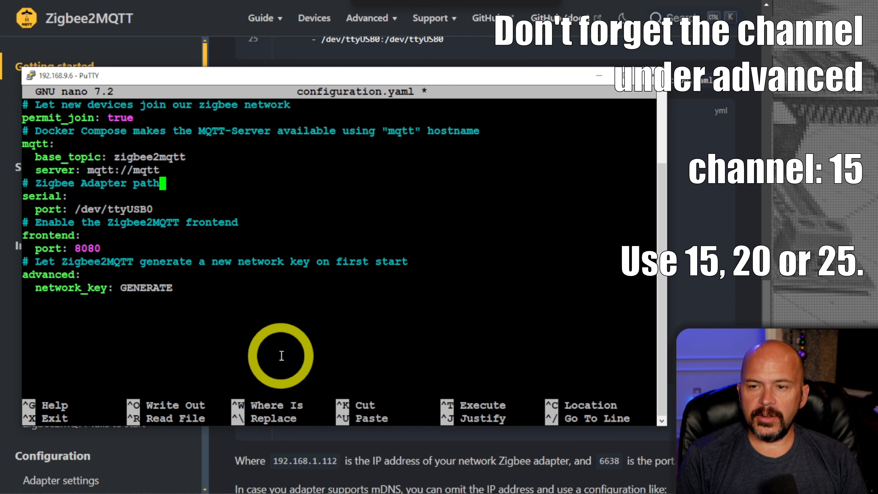
key(Down)
key(Down)
key(Down)
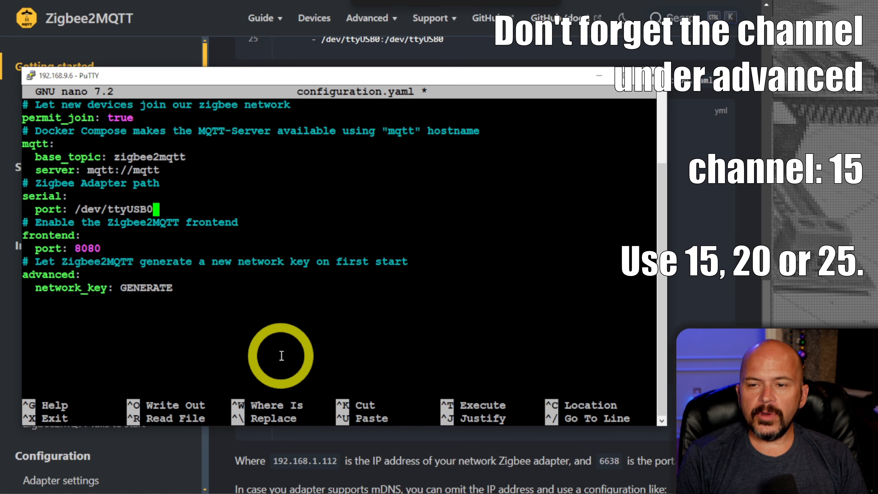
key(Down)
key(Down)
key(Up)
key(Up)
key(Down)
key(Down)
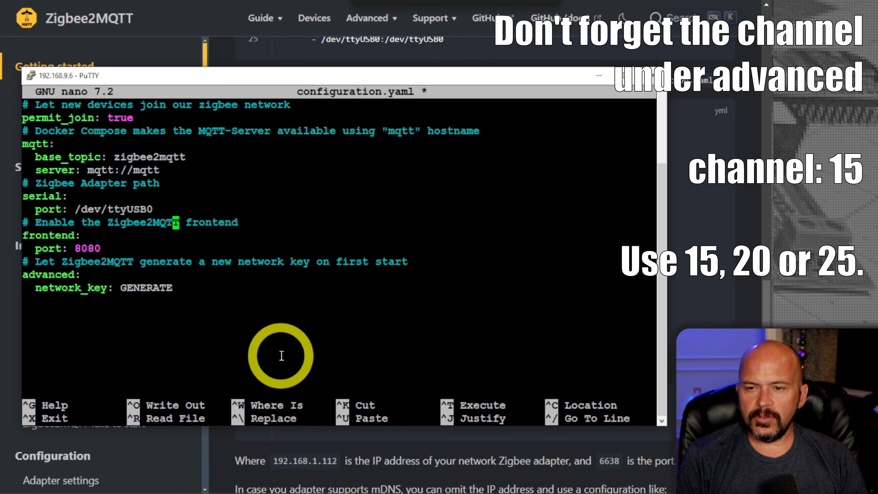
key(Down)
key(Down)
key(Down)
key(Down)
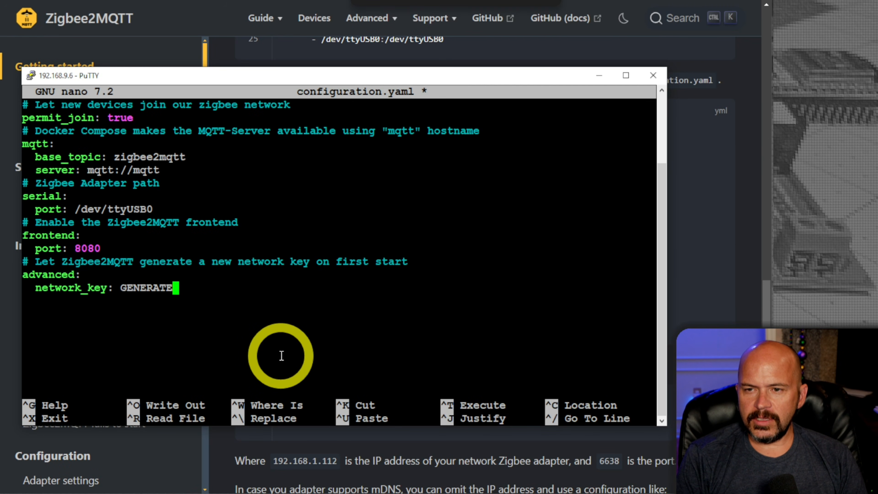
Set permit_join to false in configuration.yaml
key(Up)
key(Up)
key(Up)
key(Up)
key(Up)
key(Up)
key(Up)
key(Up)
key(Up)
key(Up)
key(Up)
key(Up)
key(Up)
key(End)
key(BackSpace)
key(BackSpace)
key(BackSpace)
key(BackSpace)
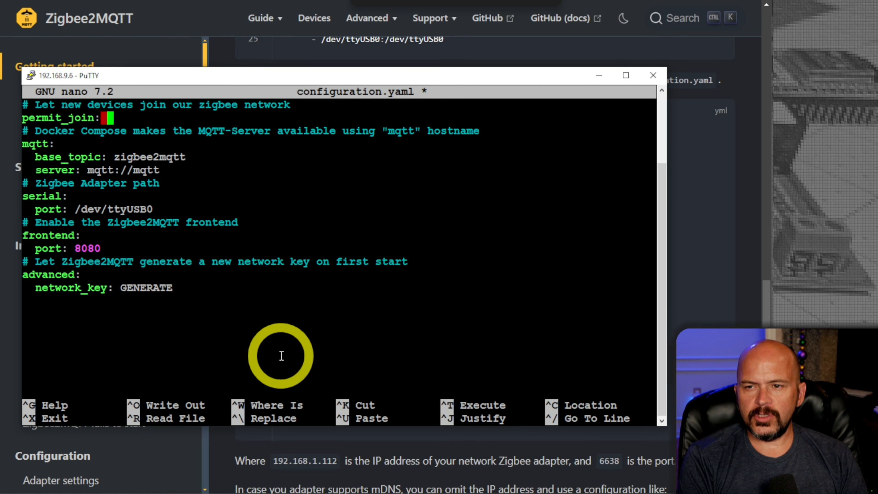
text(false)
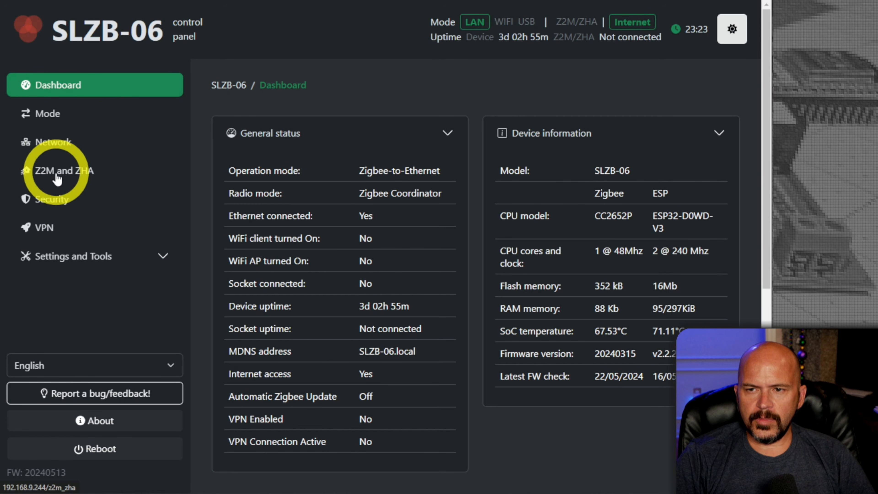
Set the serial port to tcp://192.168.9.244:6638 from the SLZB-06 Zigbee2MQTT config generator, then save configuration.yaml and exit nano
click(35, 171)
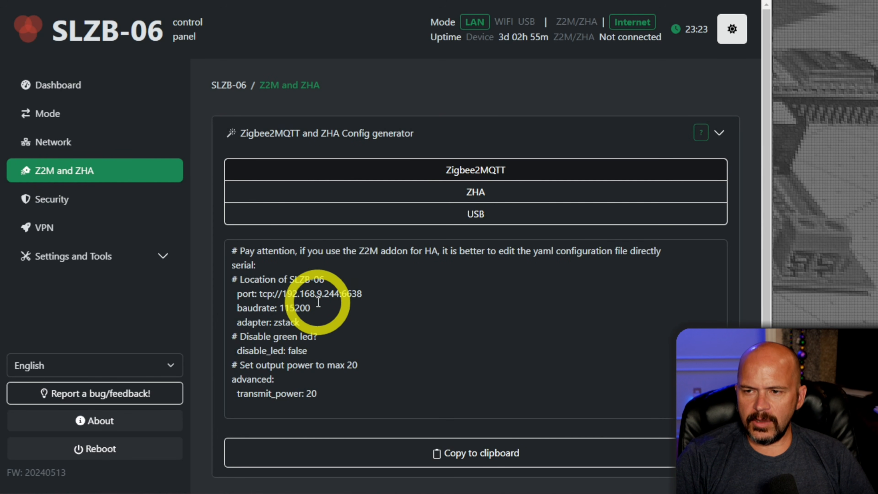
drag(362, 294, 202, 294)
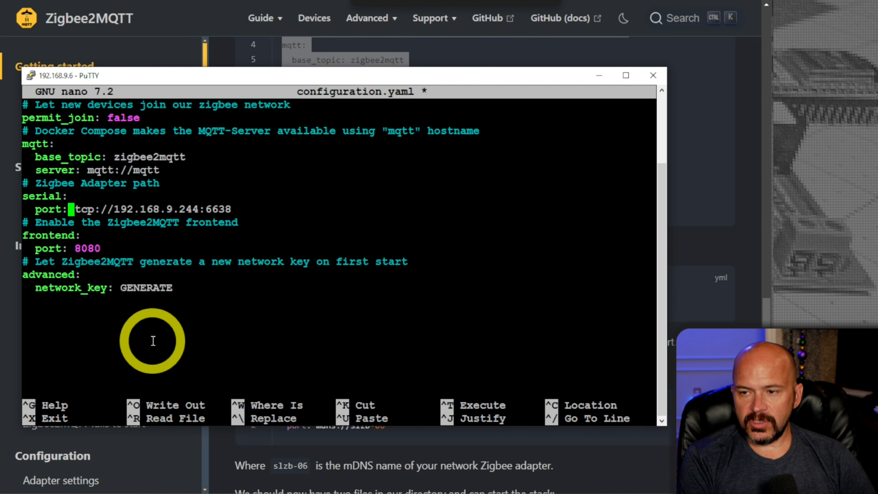
key(ctrl+o)
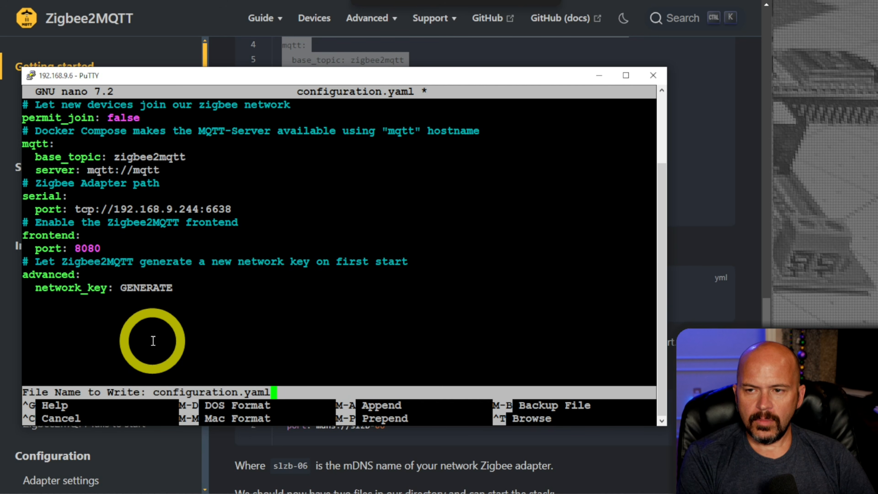
key(Return)
key(ctrl+x)
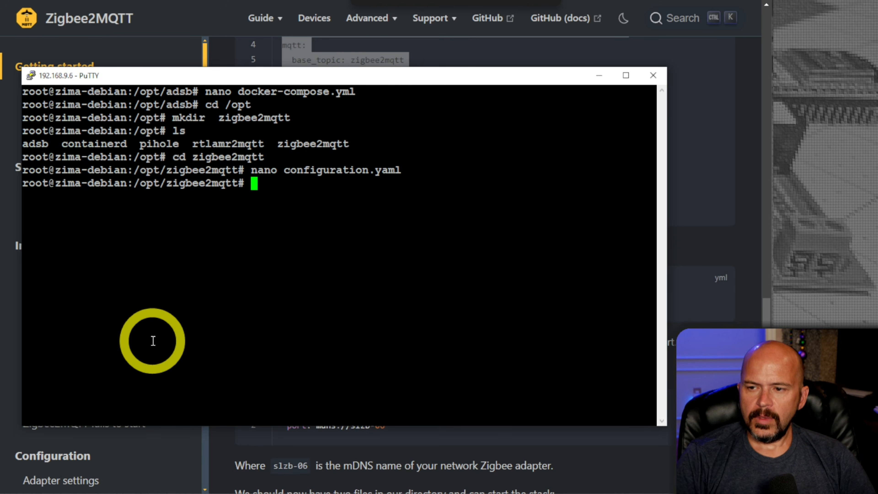
Try to start the containers in detached mode with docker compose up -d from /opt/zigbee2mqtt
text(docker compose )
text(up -d)
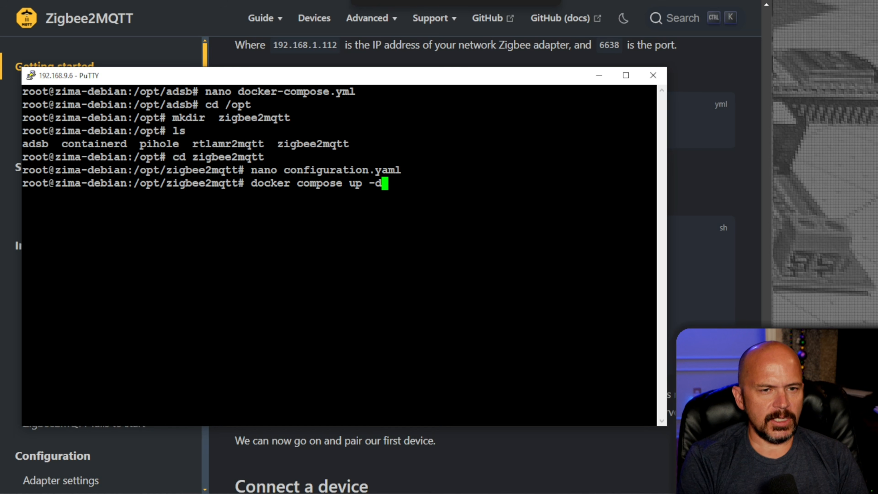
key(Return)
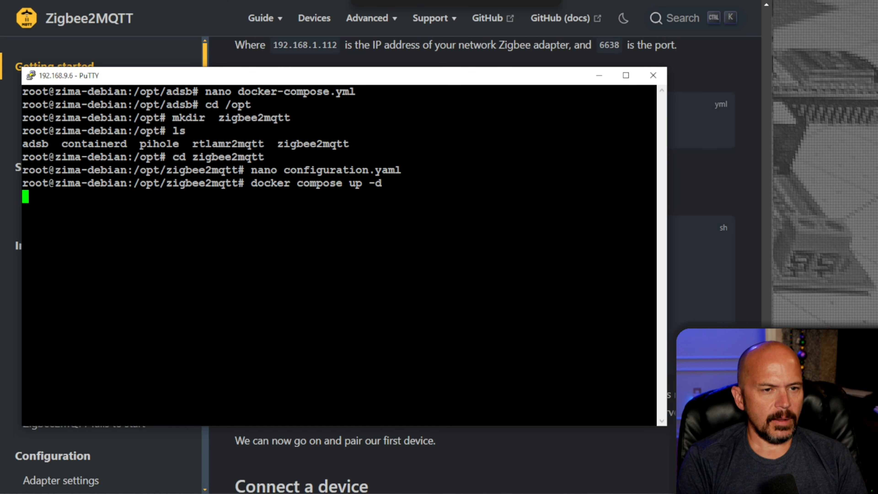
Change the terminal's working directory from /opt/zigbee2mqtt to a location under /opt
text(cd /top)
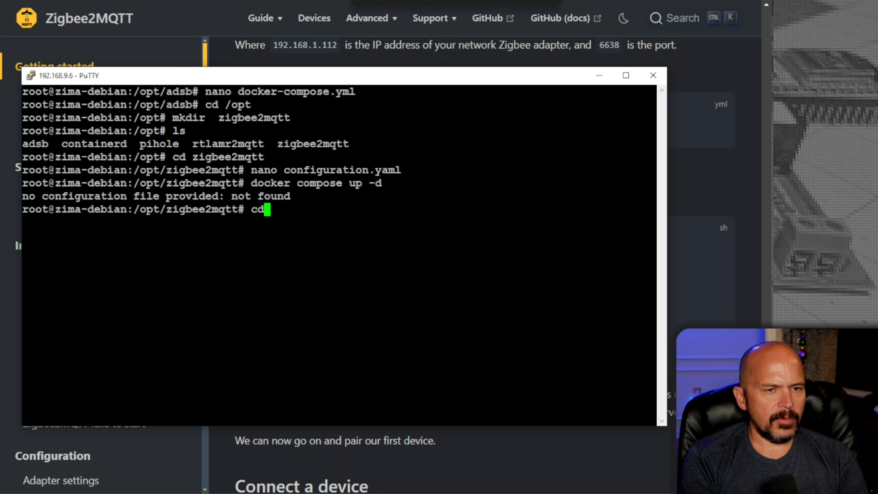
key(BackSpace)
key(BackSpace)
key(BackSpace)
text(op)
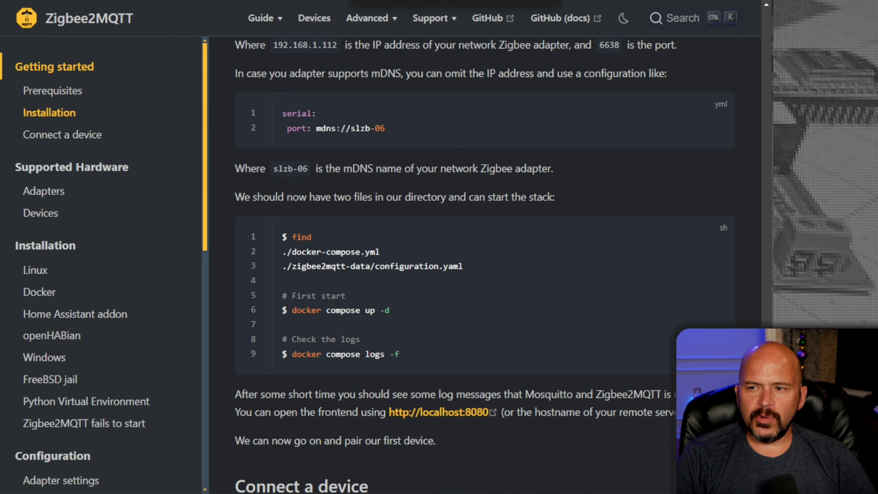
scroll(504, 368, up, 10)
scroll(503, 367, up, 15)
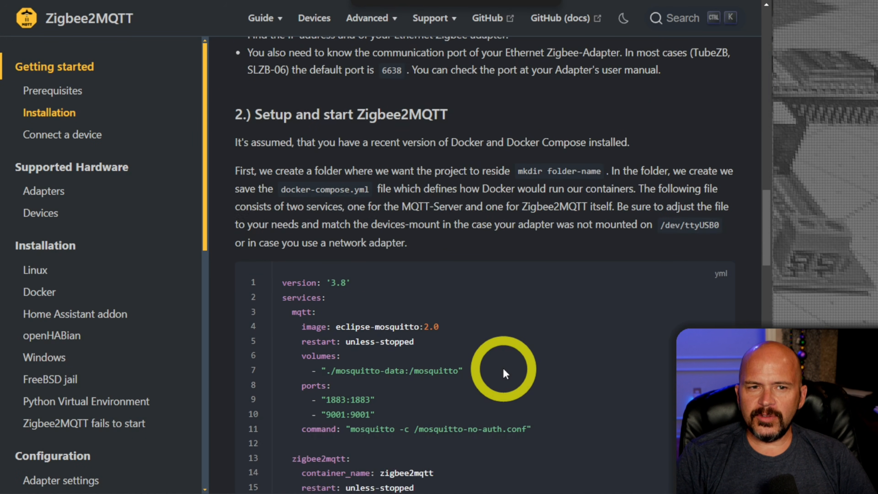
scroll(504, 368, down, 12)
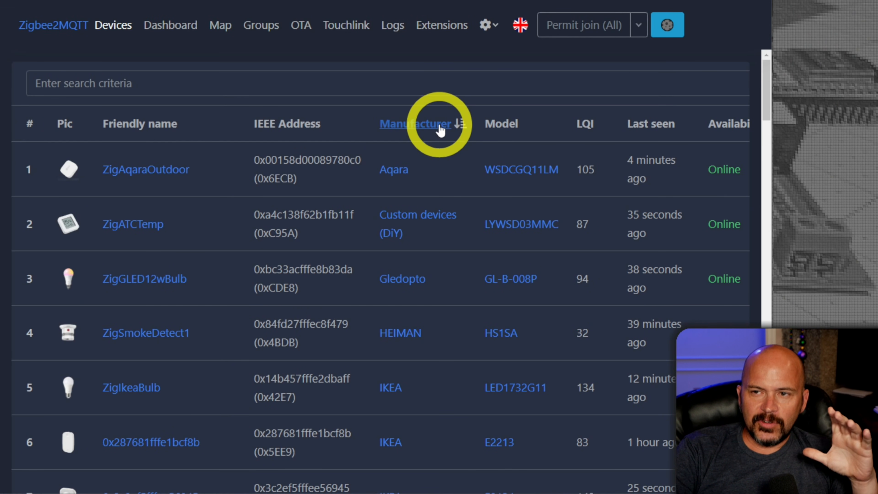
Open the Zigbee2MQTT frontend's settings and examine the advanced availability timeouts for active and passive devices
click(485, 25)
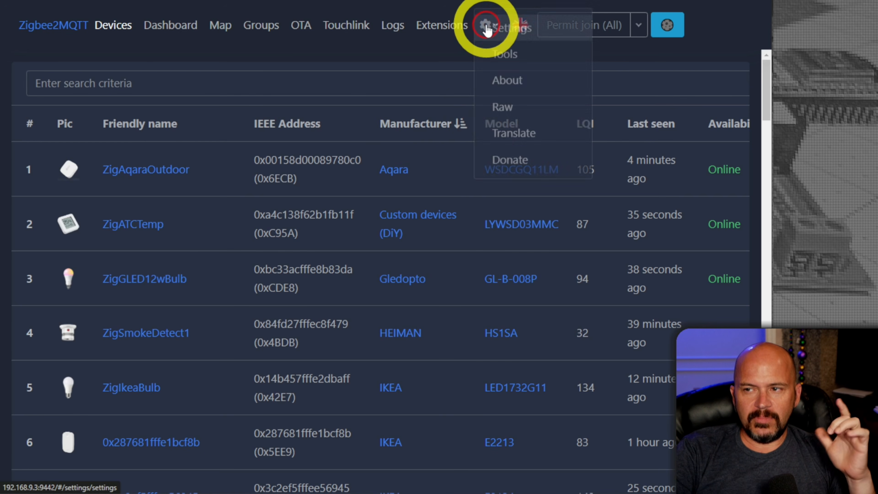
click(508, 31)
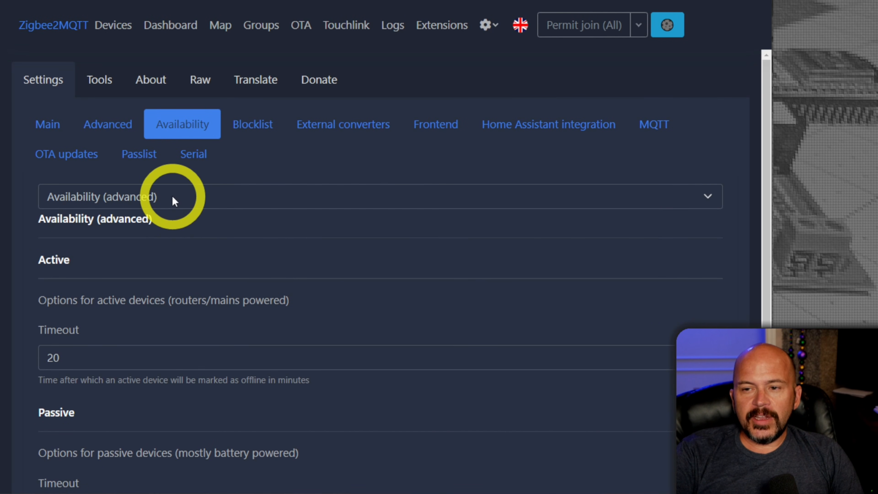
scroll(200, 231, down, 3)
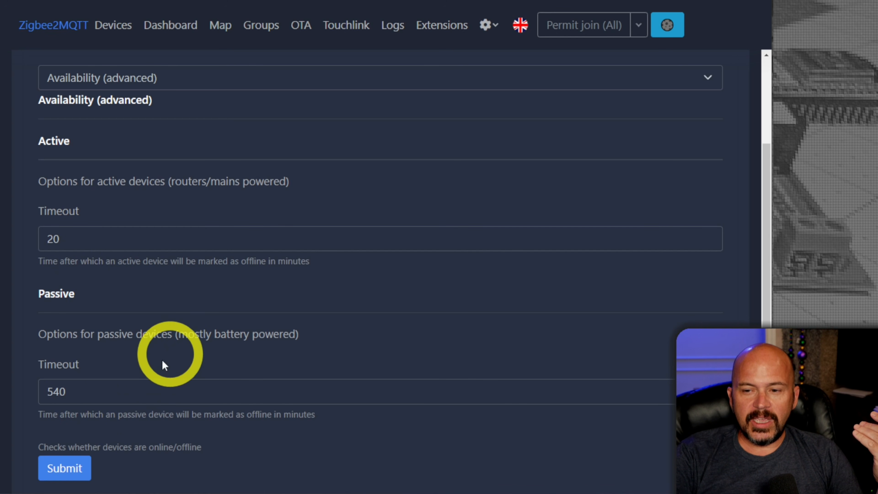
scroll(154, 380, down, 1)
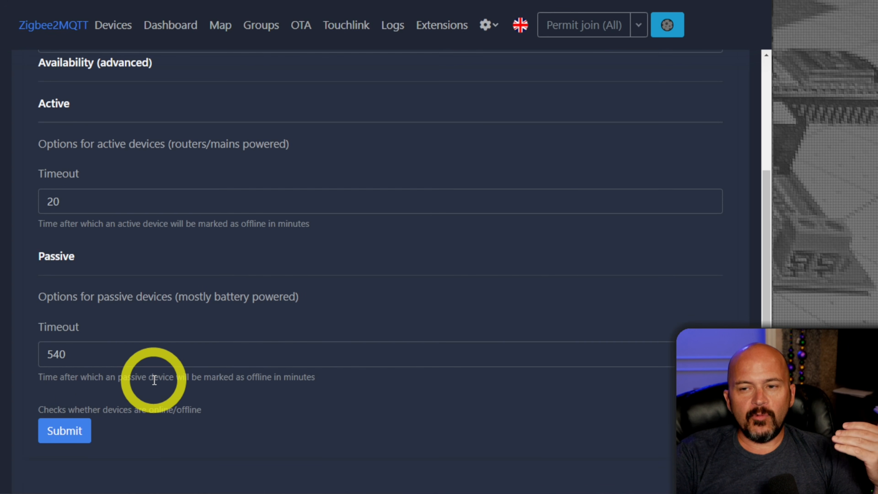
scroll(162, 377, up, 4)
scroll(165, 378, down, 4)
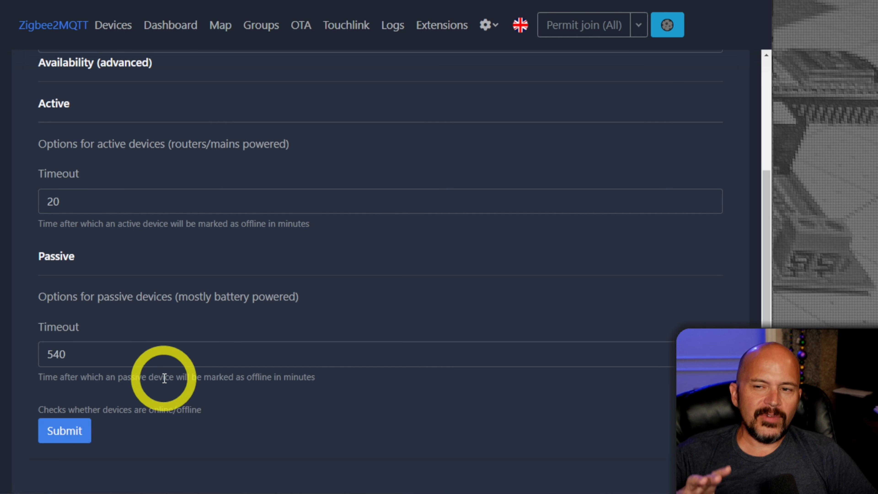
scroll(165, 374, up, 3)
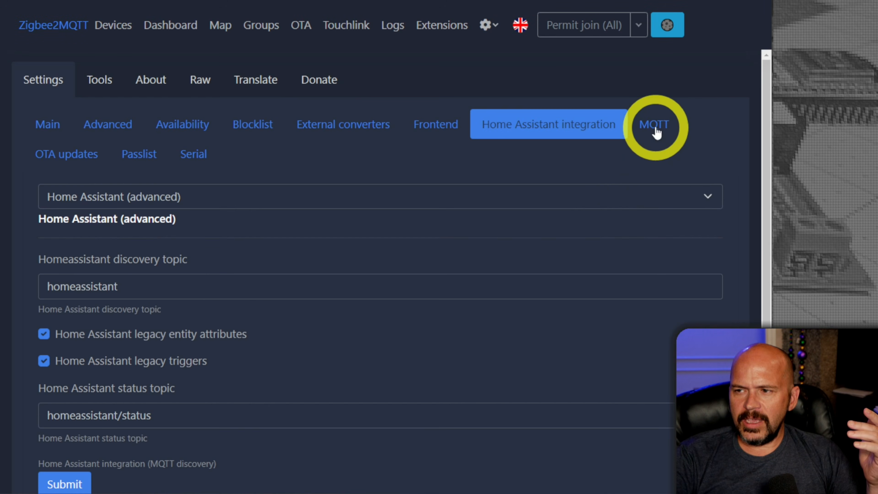
View the MQTT settings and examine the coordinator revision in Zigbee2MQTT's About information
click(655, 125)
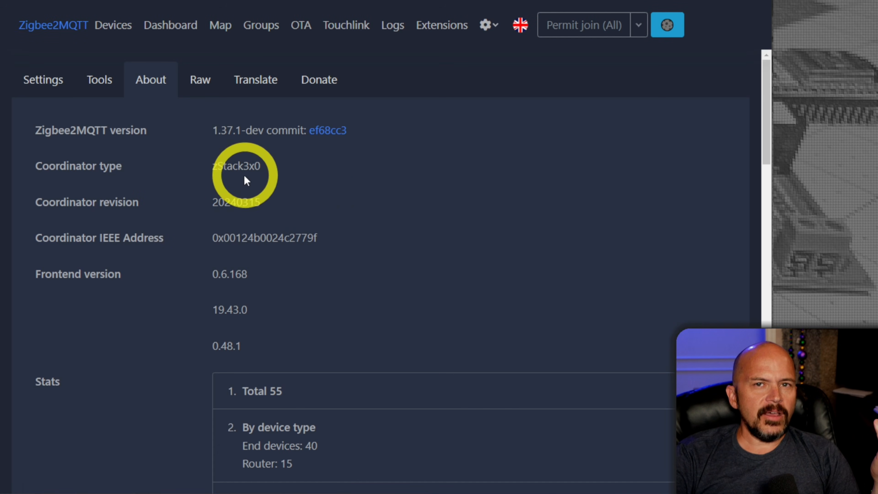
click(238, 201)
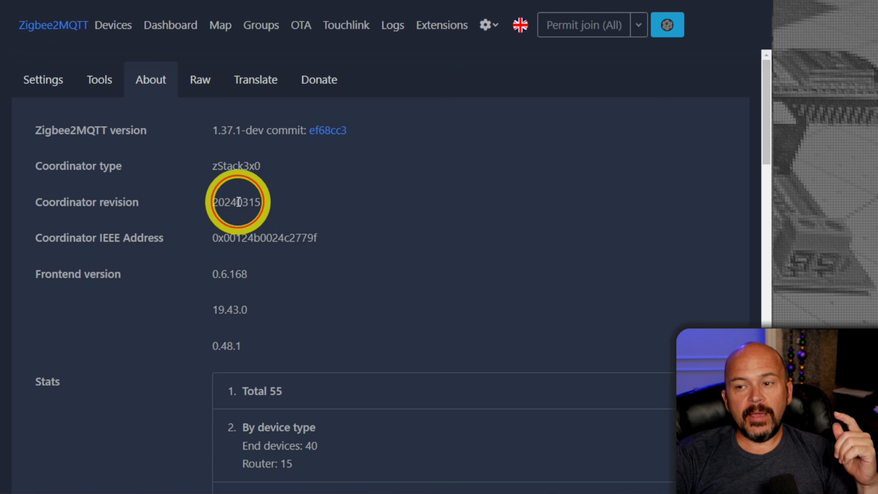
double_click(239, 201)
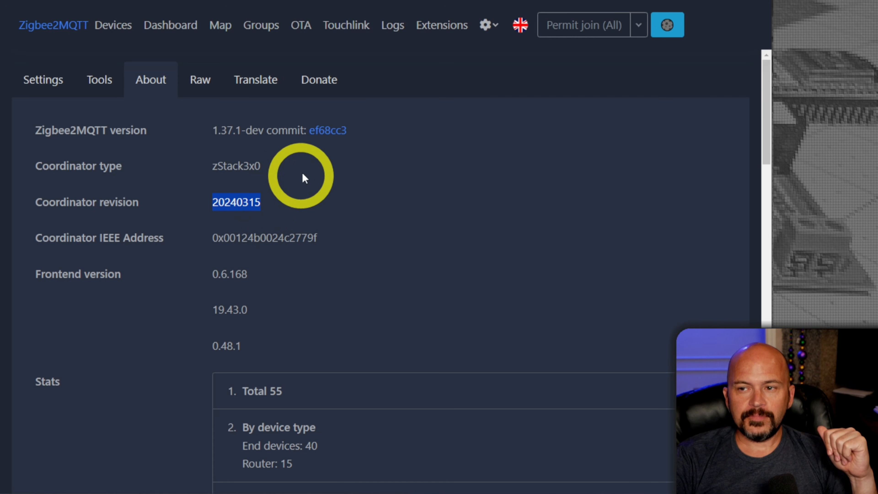
click(324, 85)
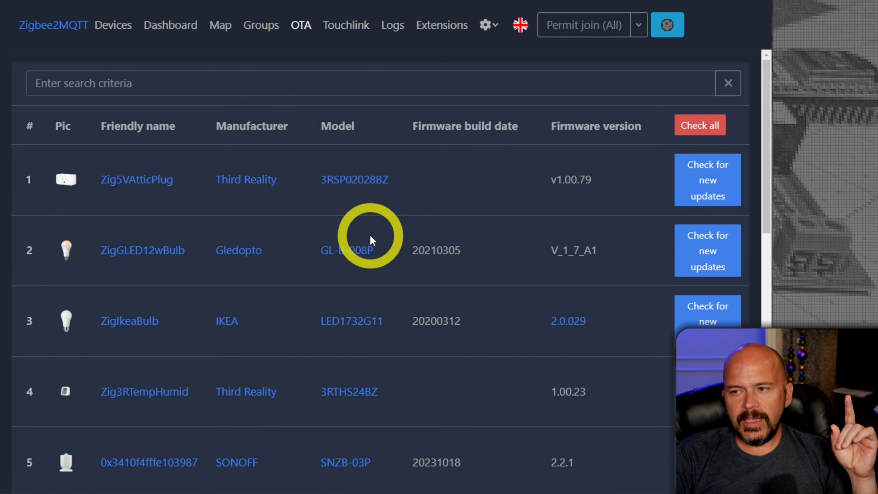
Examine the OTA device list for firmware build dates, firmware versions and the available update checks
scroll(369, 237, down, 5)
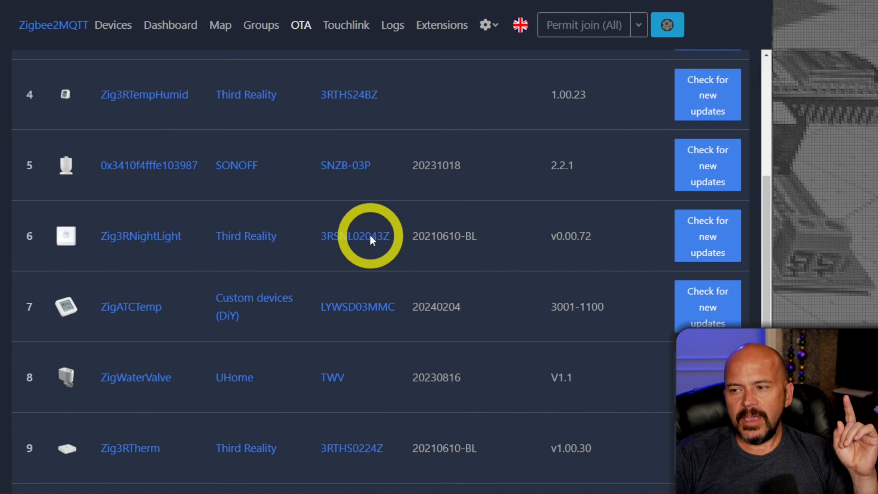
scroll(371, 239, down, 10)
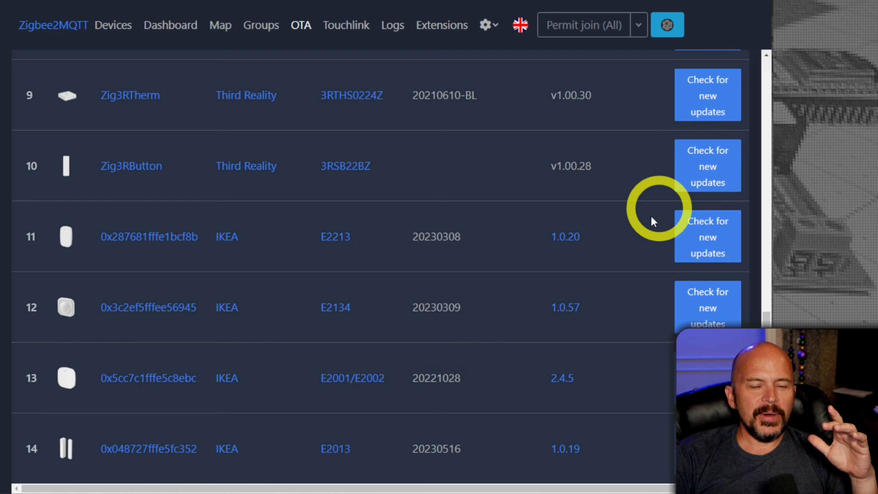
scroll(629, 319, up, 18)
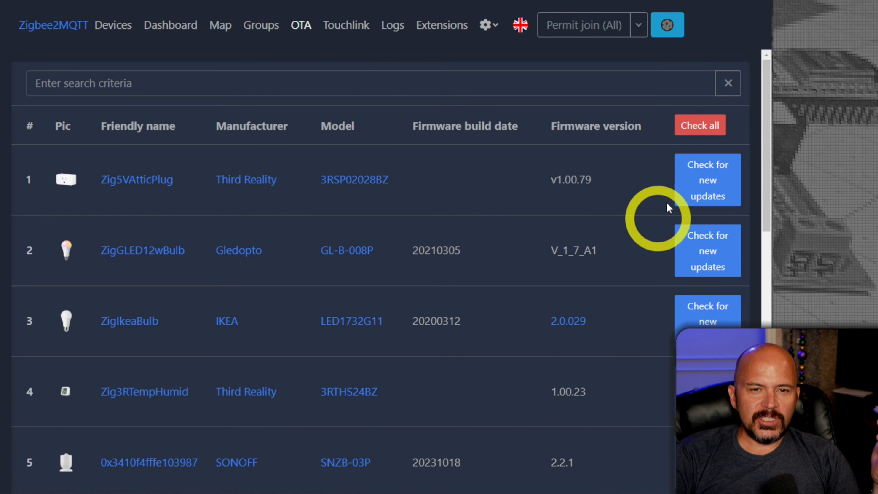
scroll(624, 197, down, 3)
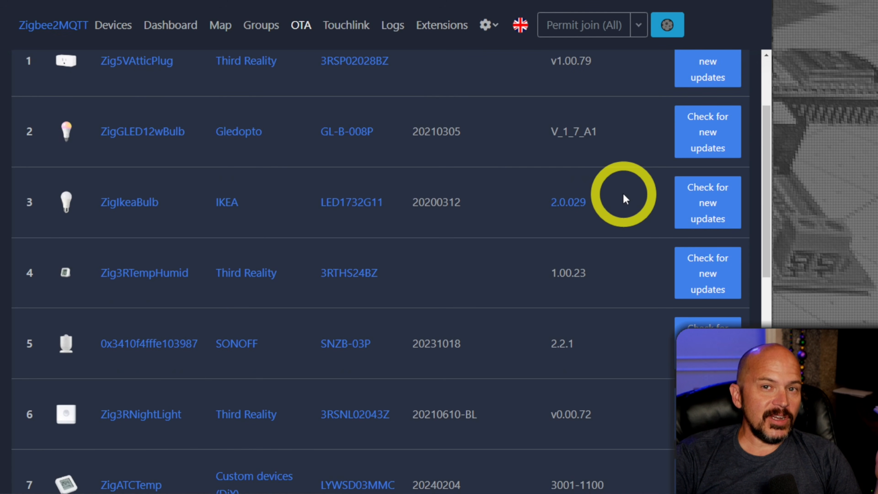
scroll(623, 195, down, 2)
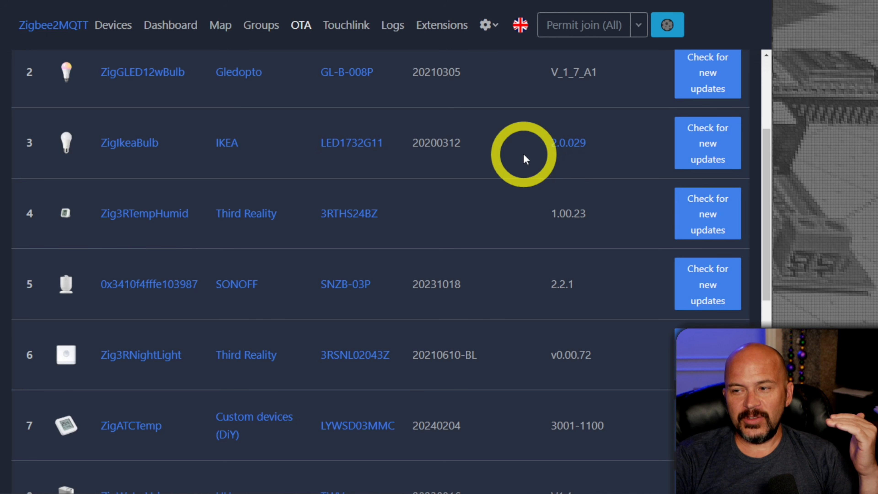
scroll(565, 250, up, 5)
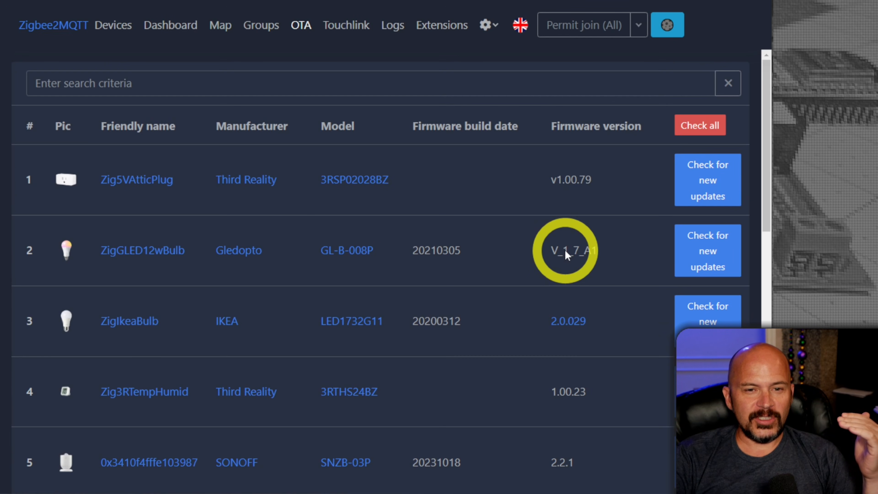